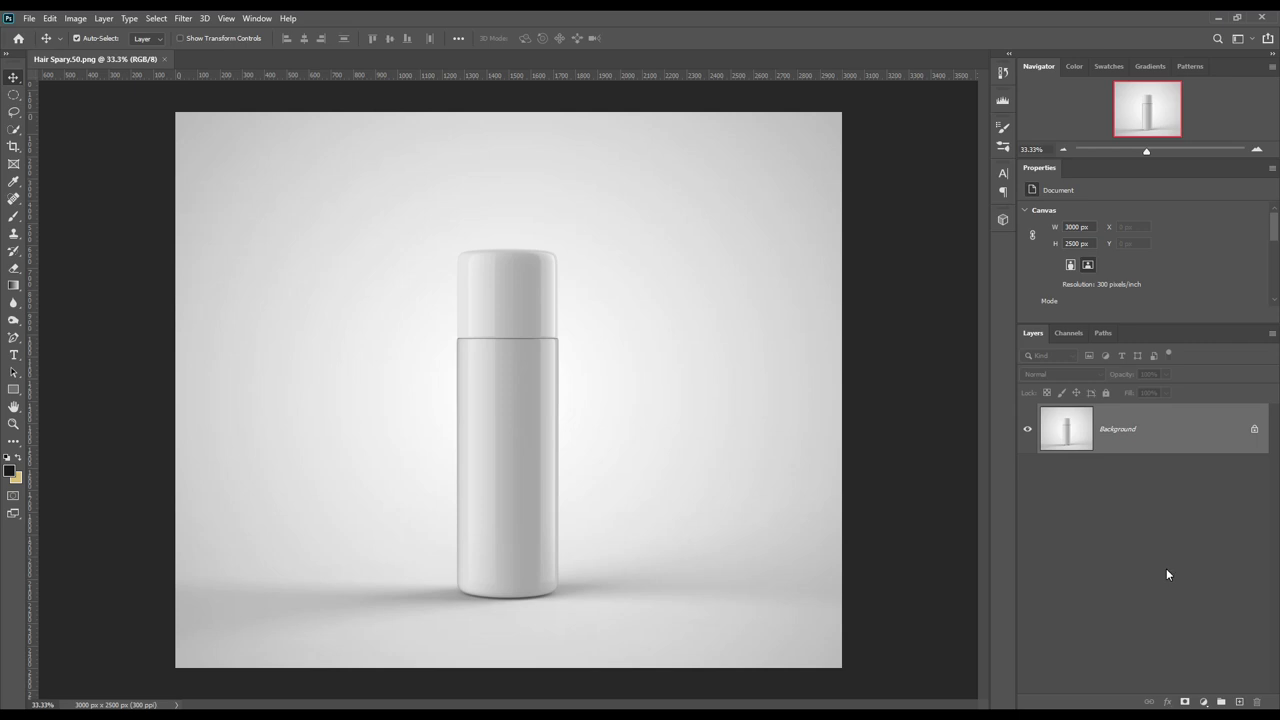
- Pick the standard Pen Tool from the pen flyout, ready to draw in Shape mode
left_click(14, 338)
right_click(14, 338)
left_click(55, 340)
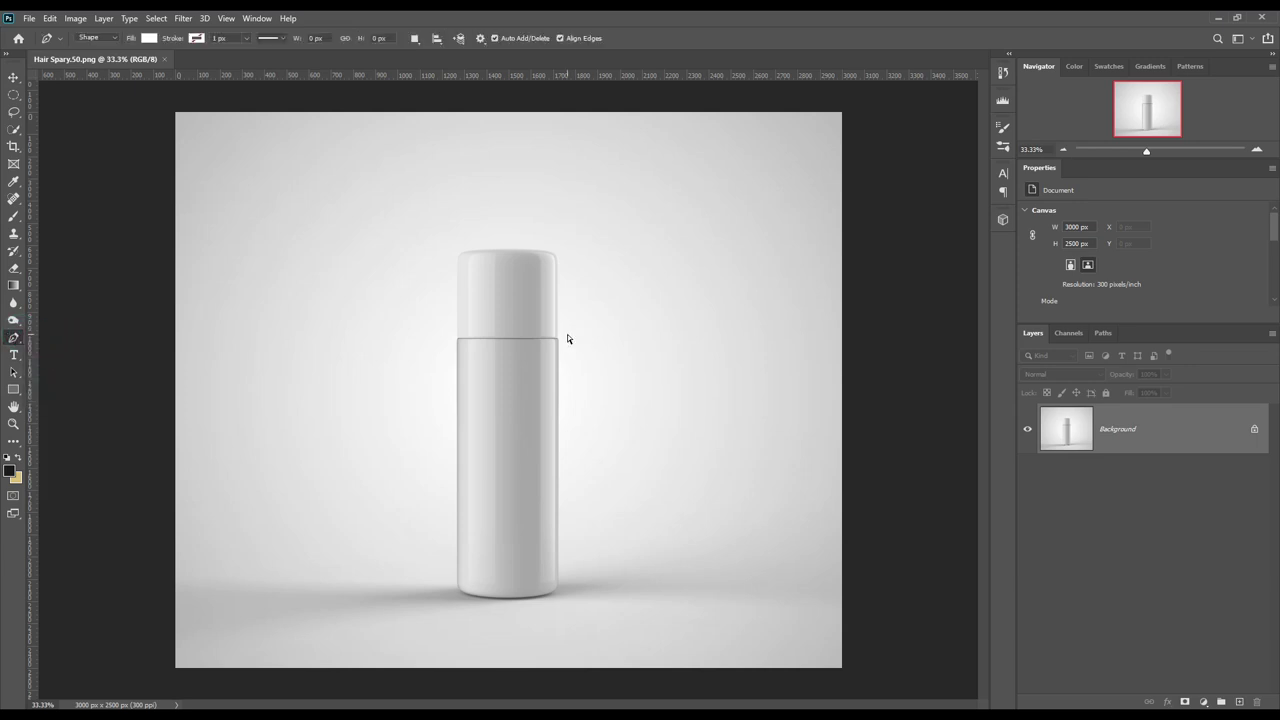
- Zoom in and trace the bottle body with Pen anchors, closing the path as Shape 1
key("ctrl+plus")
key("ctrl+plus")
key("ctrl+plus")
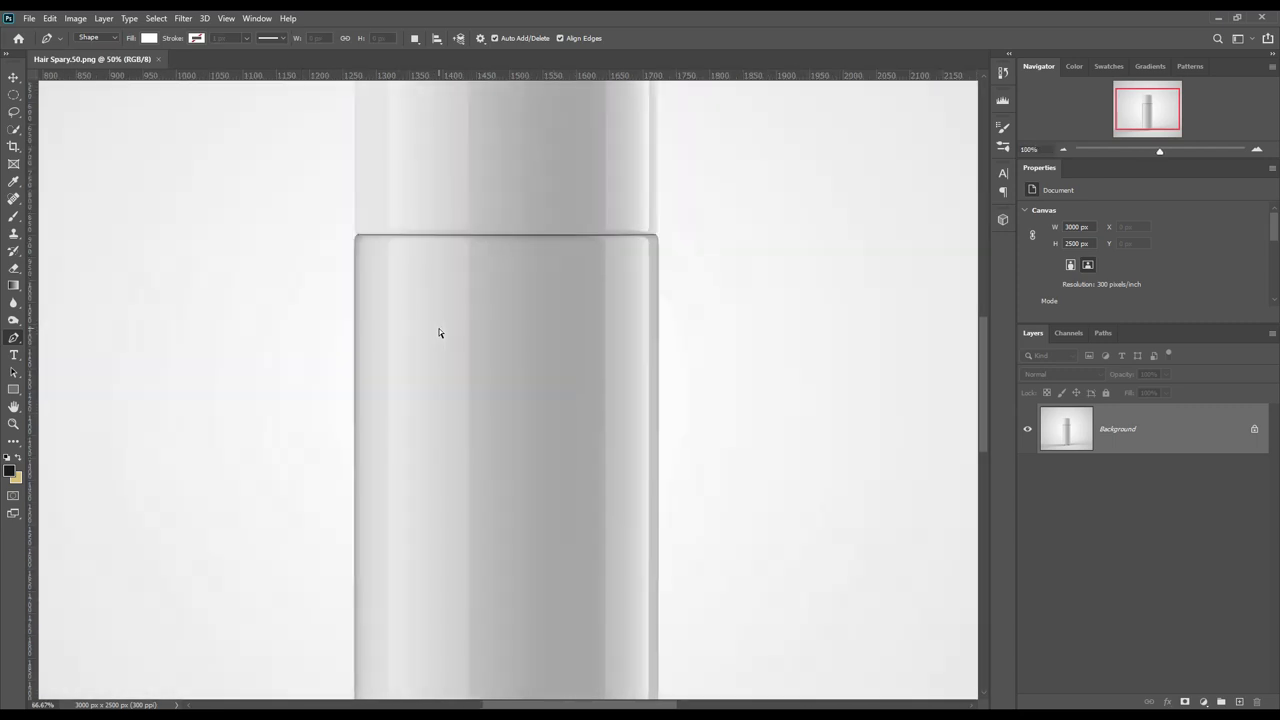
key("ctrl+plus")
mouse_move(334, 171)
left_mouse_down()
mouse_move(557, 477)
mouse_move(557, 498)
left_mouse_up()
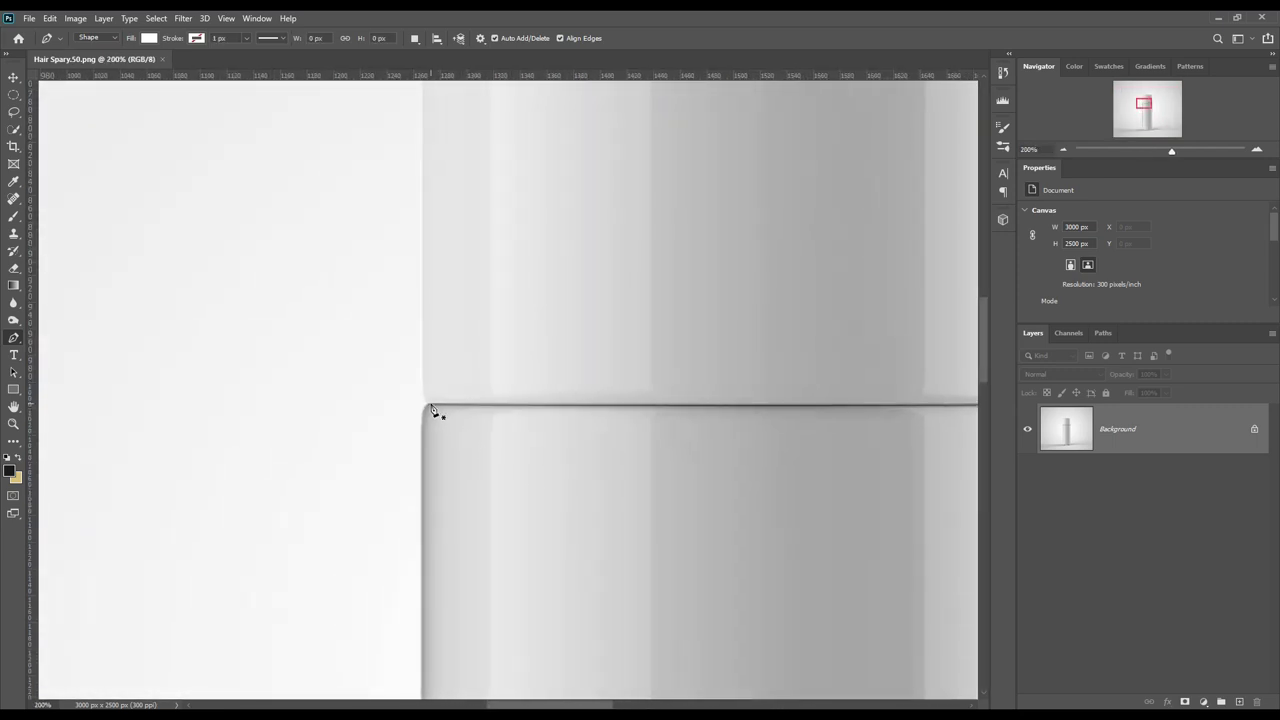
left_click(430, 405)
left_click(422, 432)
scroll(560, 337, "down", 10)
left_click(361, 445)
left_click(387, 506)
left_click(921, 514)
left_click_drag(900, 430, 728, 513)
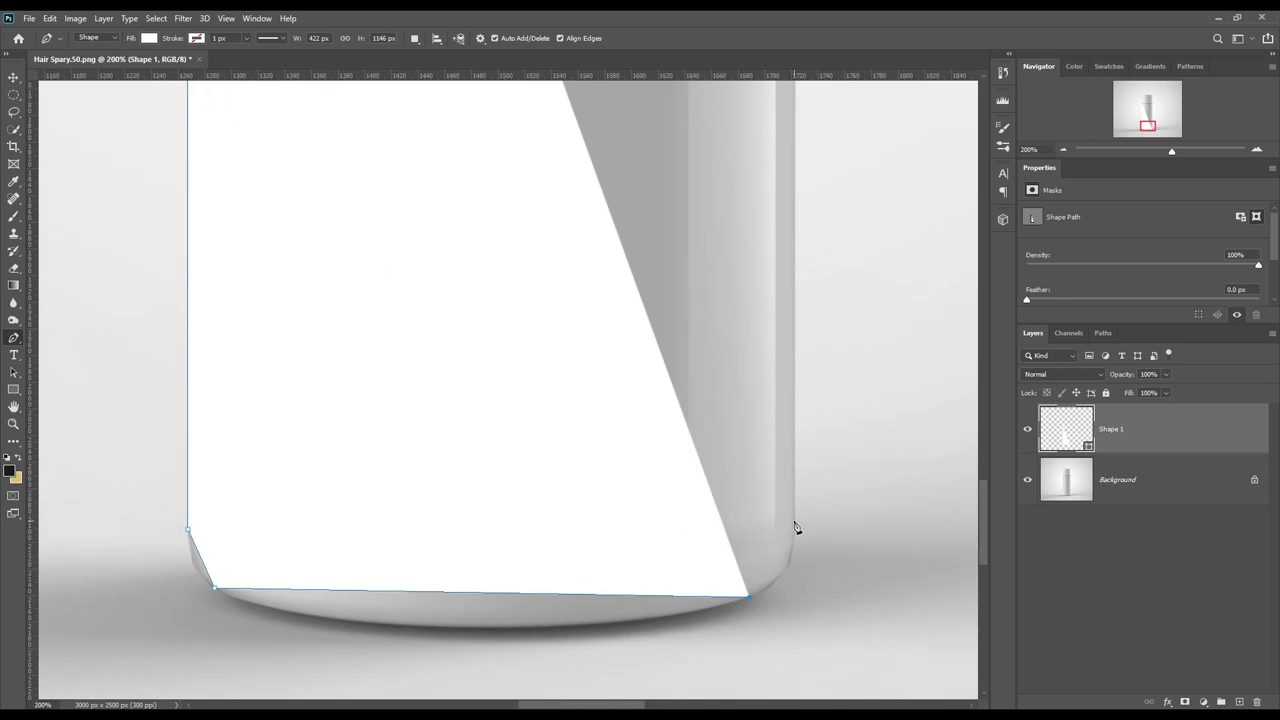
left_click(797, 531)
scroll(871, 531, "up", 10)
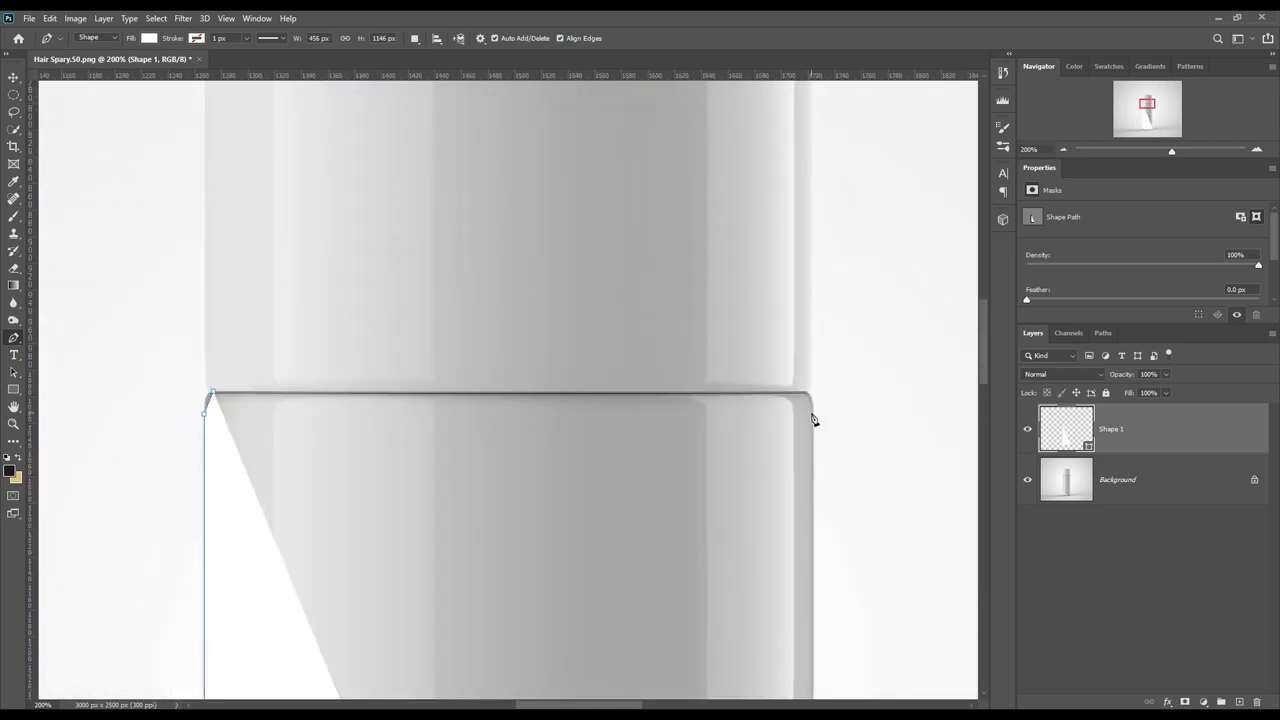
left_click(205, 393)
- Set Shape 1 to 0% opacity and add anchor points rounding its corners and curving the base
key("0")
key("0")
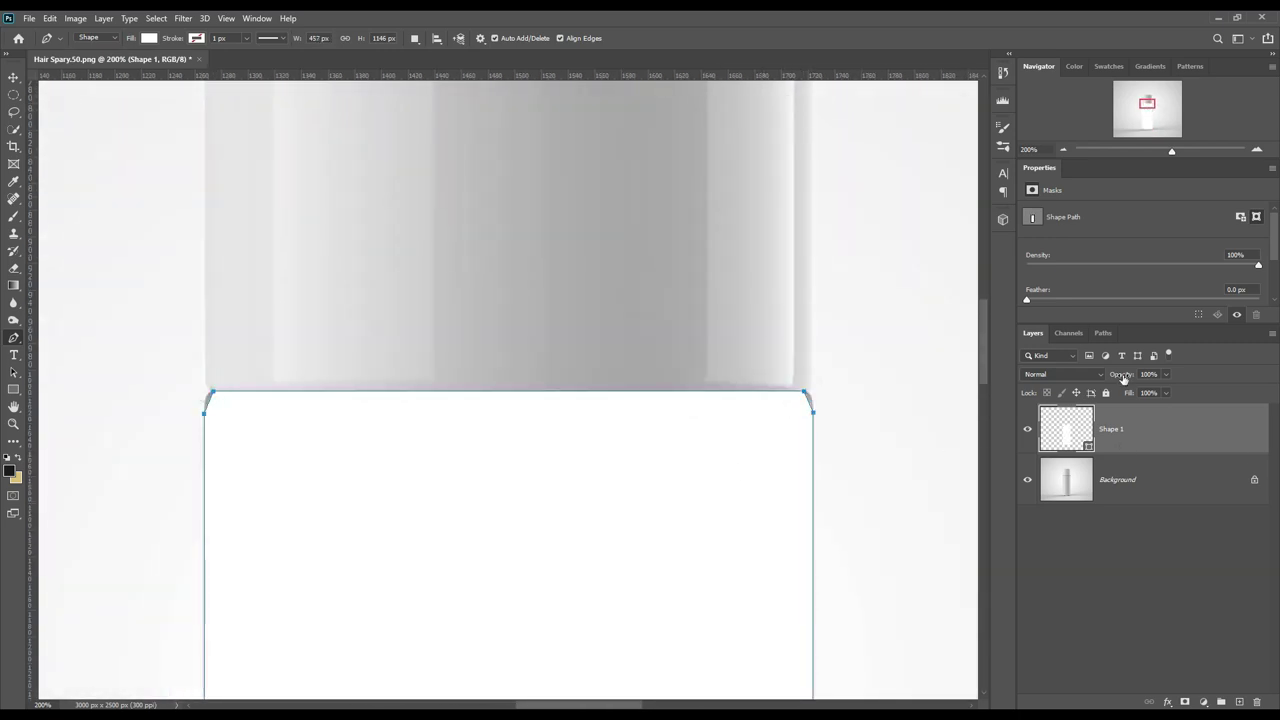
right_click(14, 337)
left_click(56, 378)
left_click(208, 400)
left_click(812, 404)
scroll(489, 532, "down", 10)
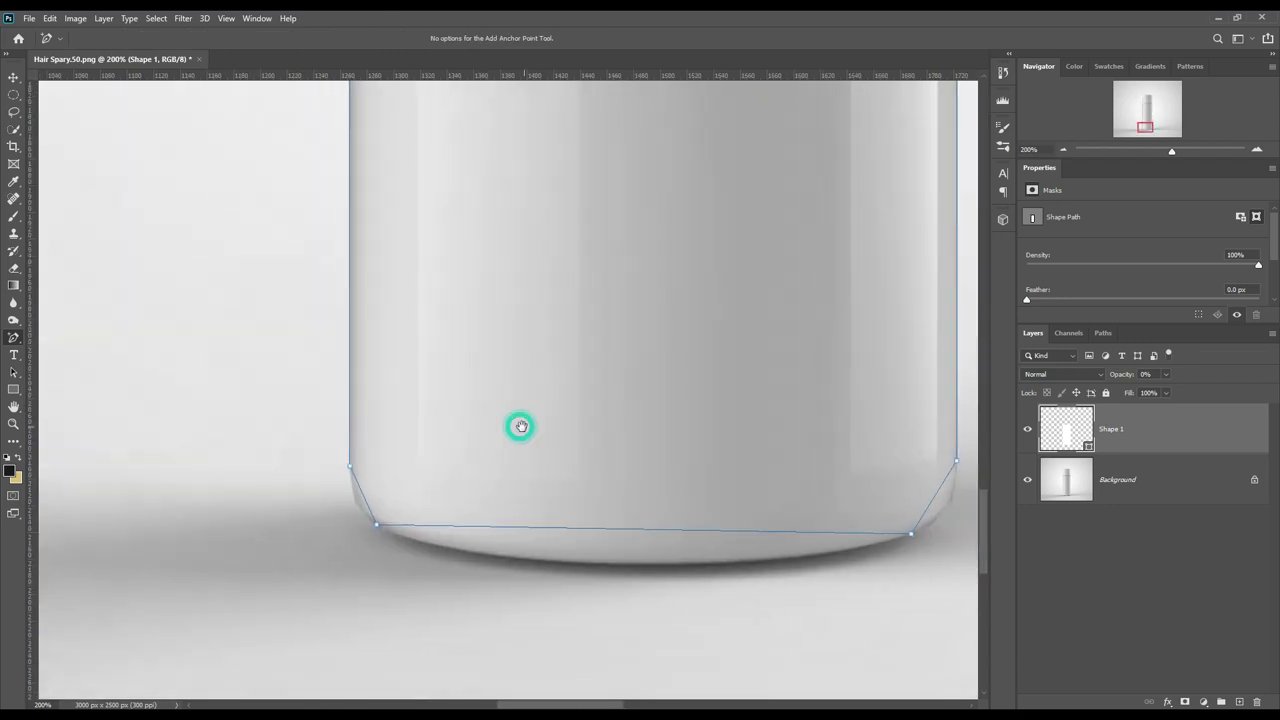
left_click(934, 492)
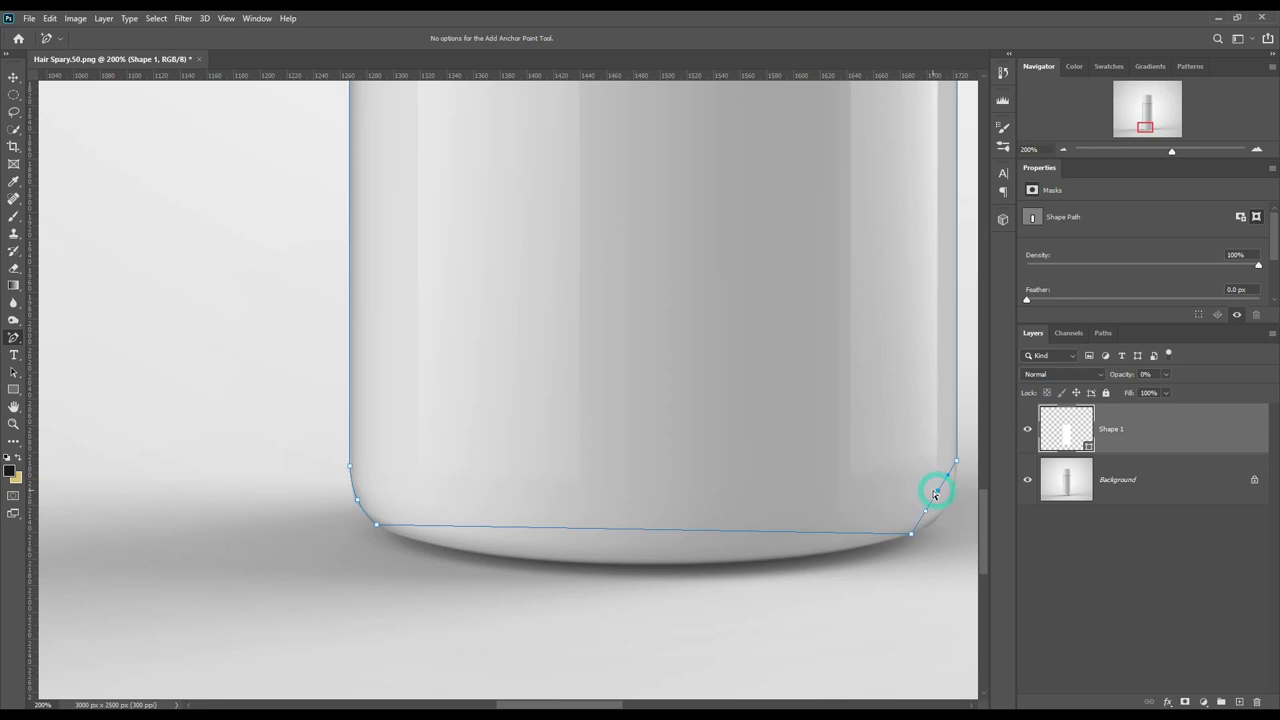
left_click_drag(645, 531, 680, 592)
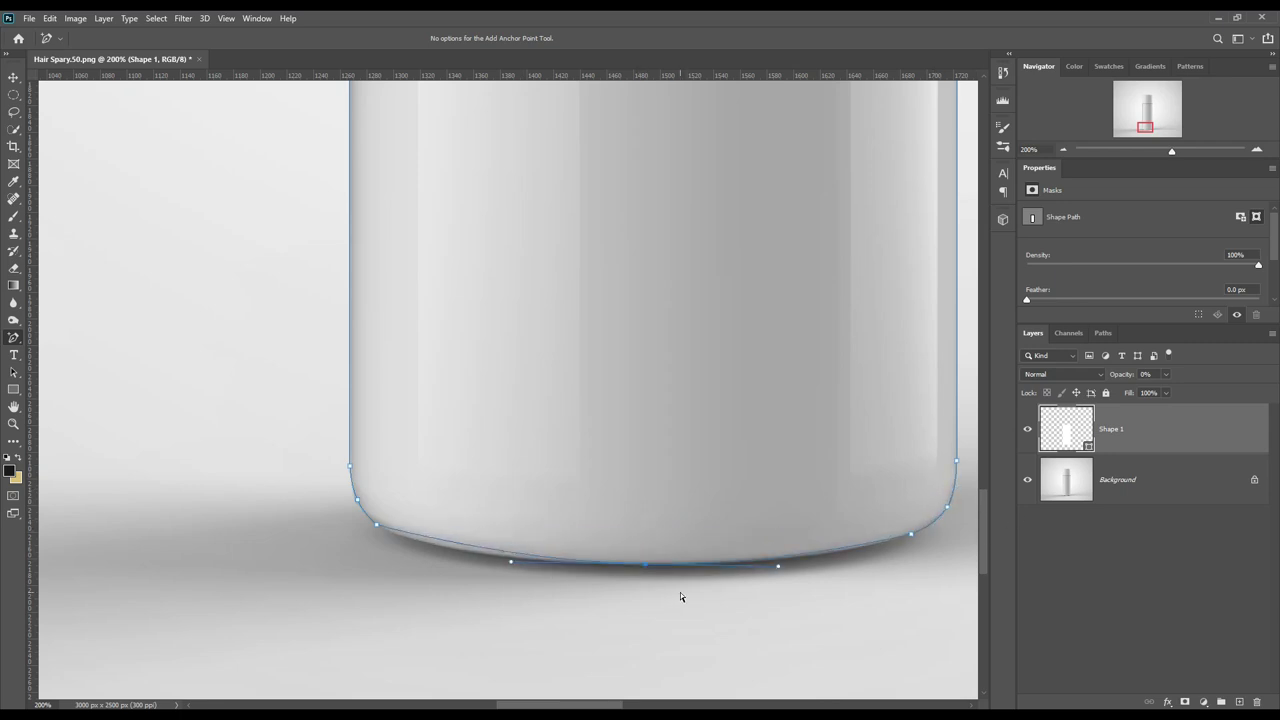
left_click(447, 544)
- Zoom out and scroll up to frame the bottle's cap
key("ctrl+minus")
scroll(805, 200, "up", 5)
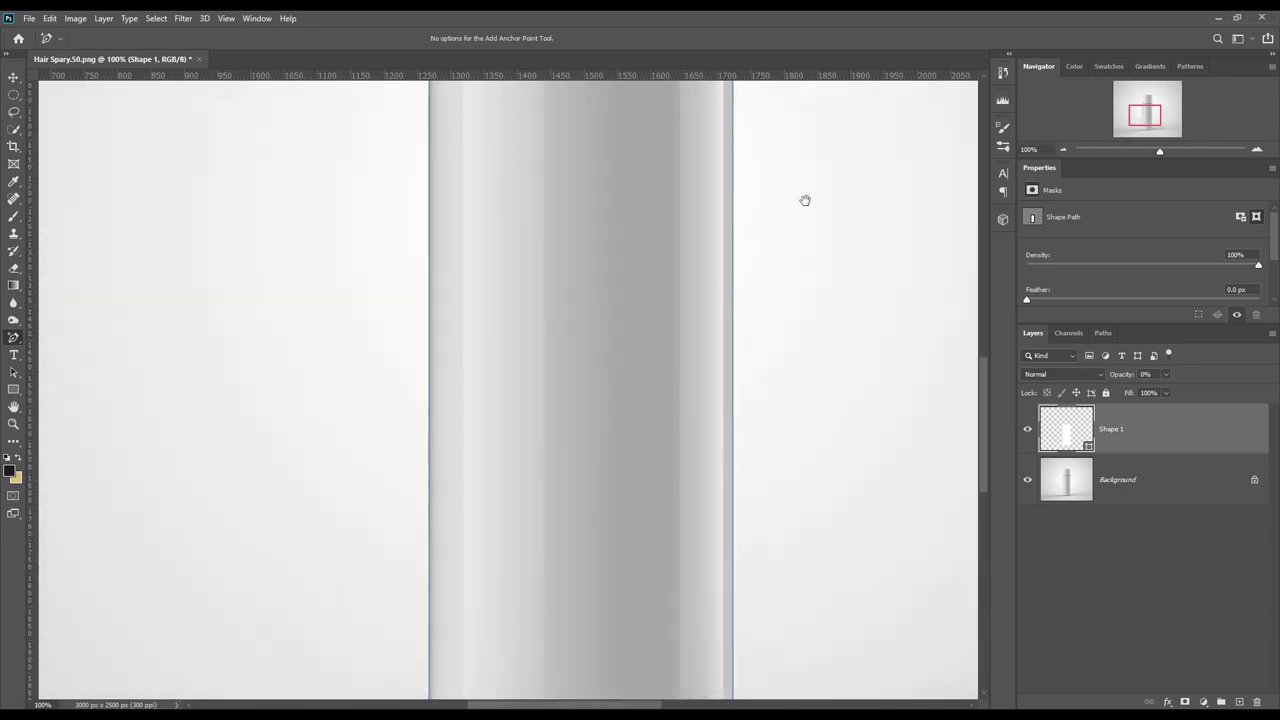
scroll(805, 200, "up", 4)
scroll(772, 456, "up", 1)
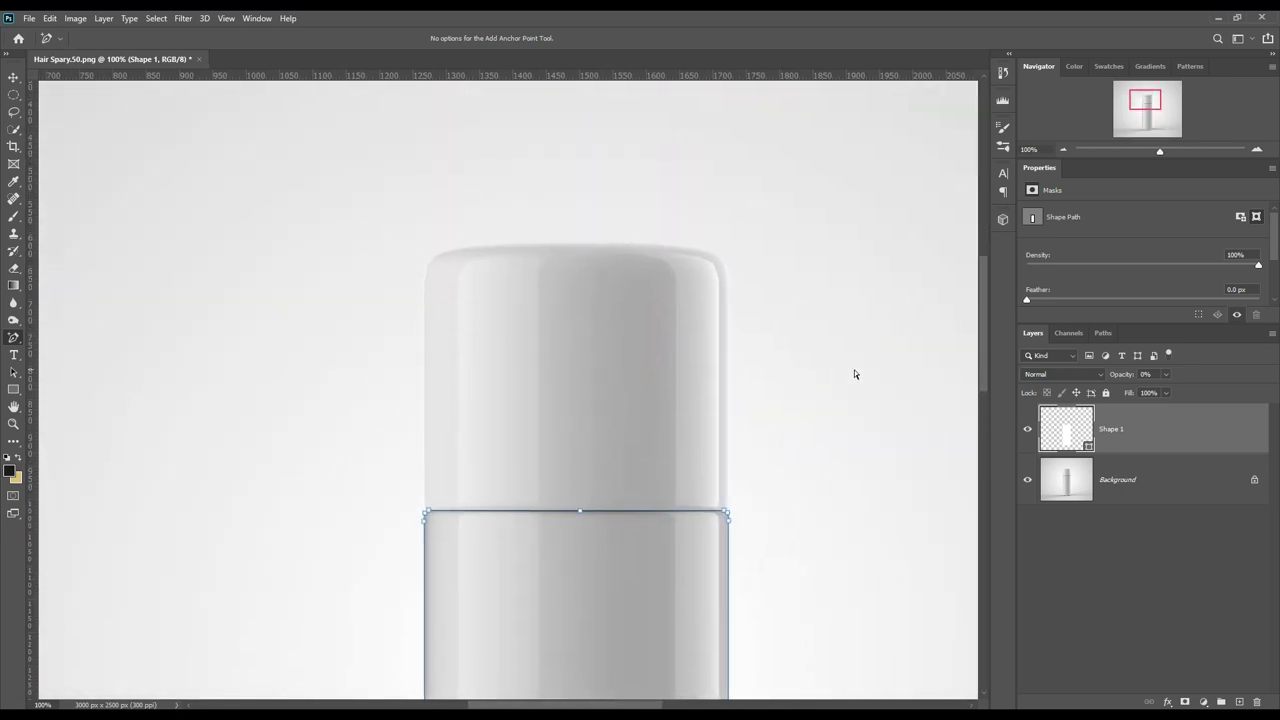
key("ctrl+plus")
scroll(554, 285, "up", 1)
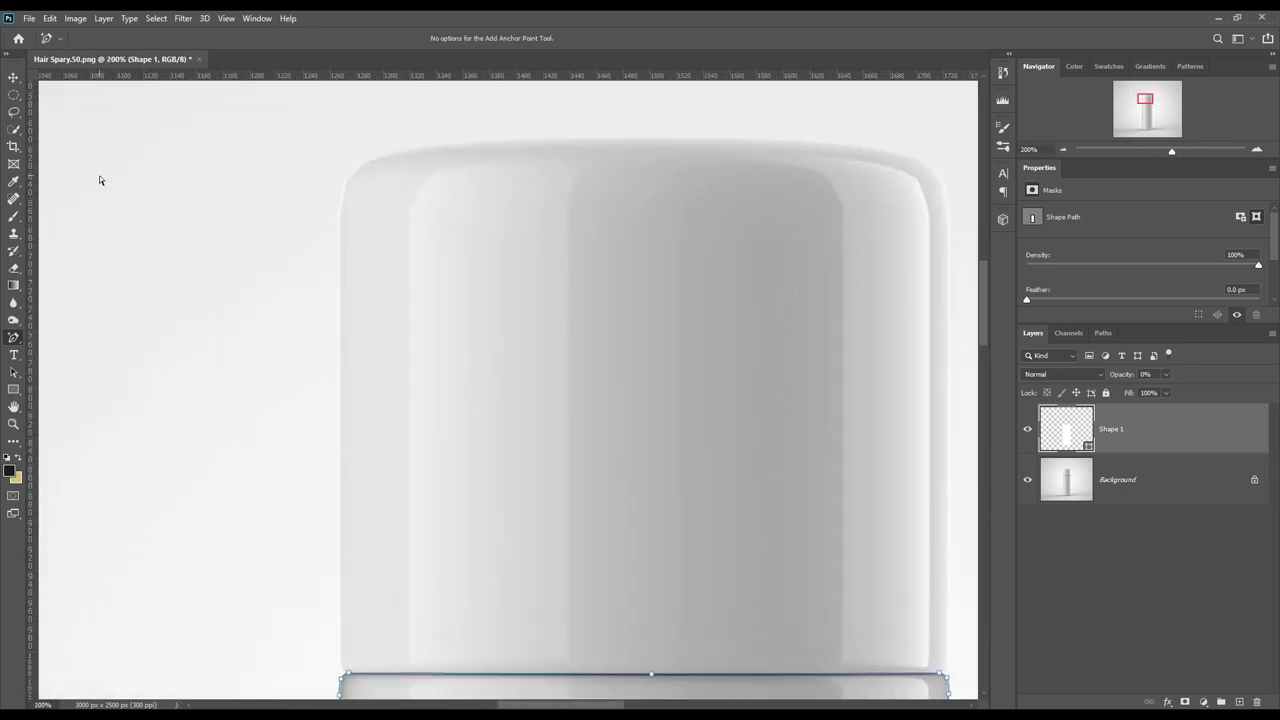
right_click(14, 338)
- Trace the cap with Pen anchors around its sides, base and top, closing the path
left_click(60, 338)
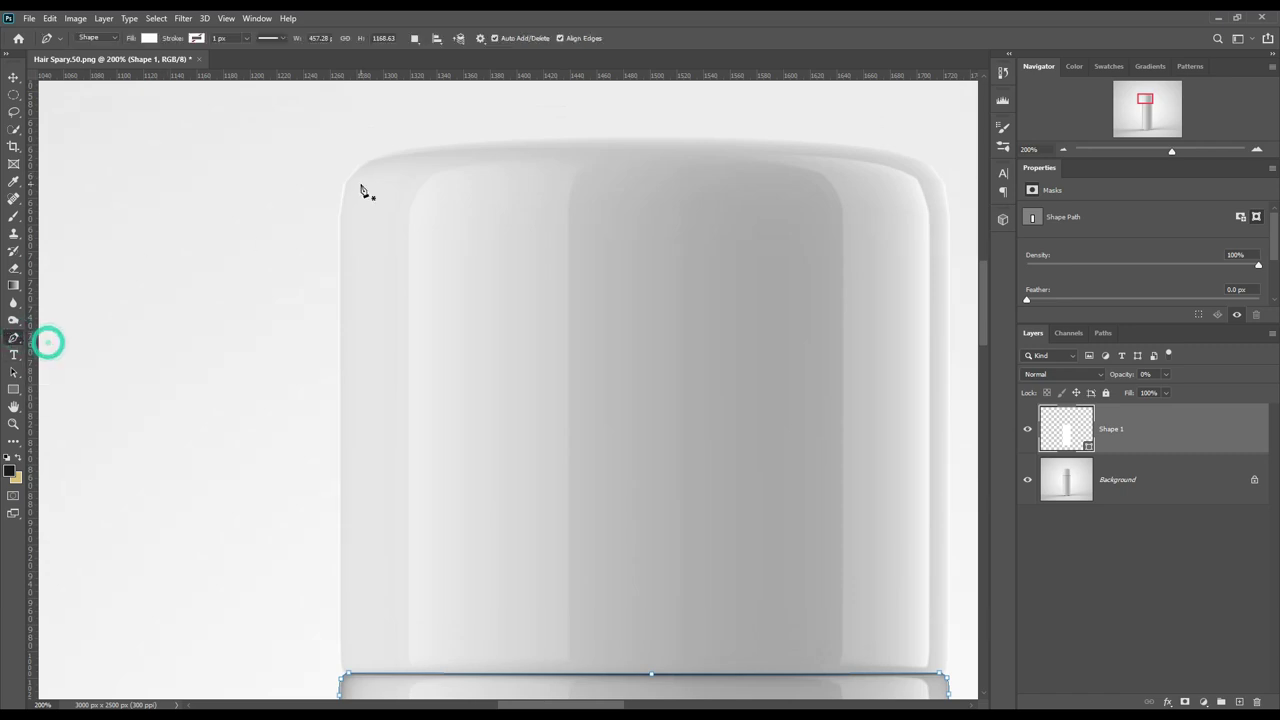
left_click(399, 150)
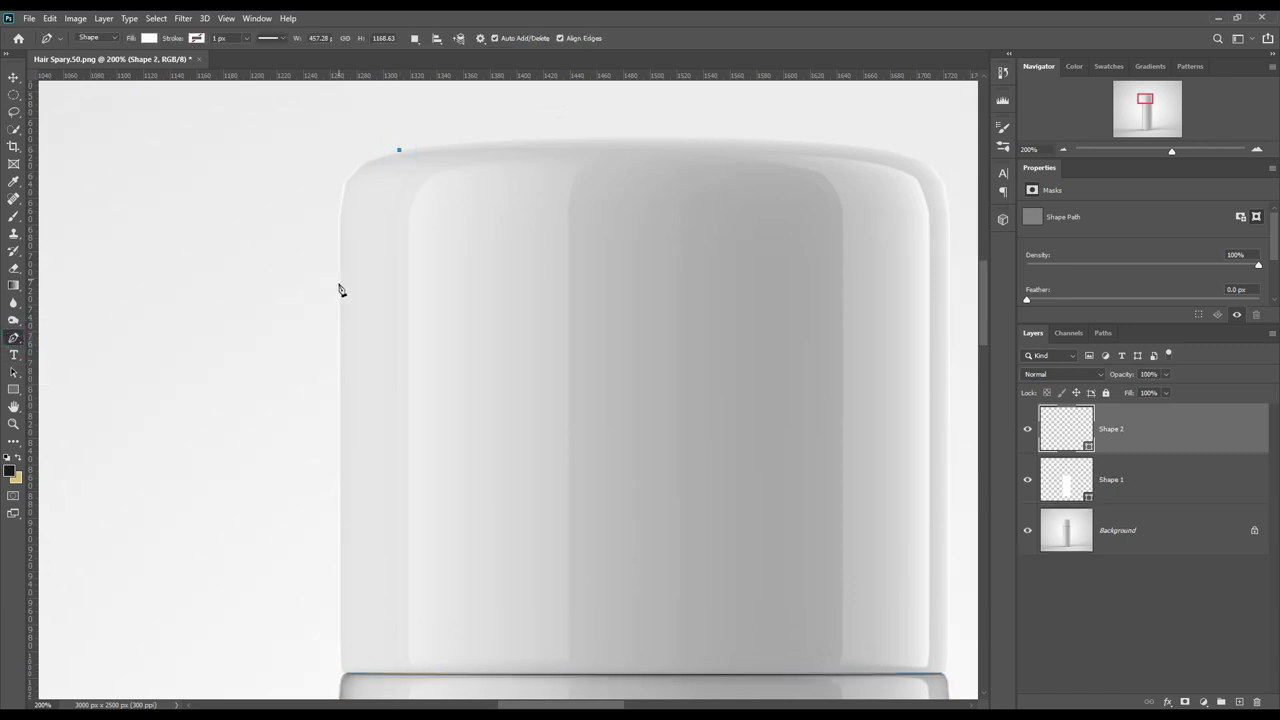
left_click(338, 213)
left_click(340, 653)
left_click(344, 671)
scroll(754, 676, "right", 2)
left_click(754, 670)
left_click(758, 657)
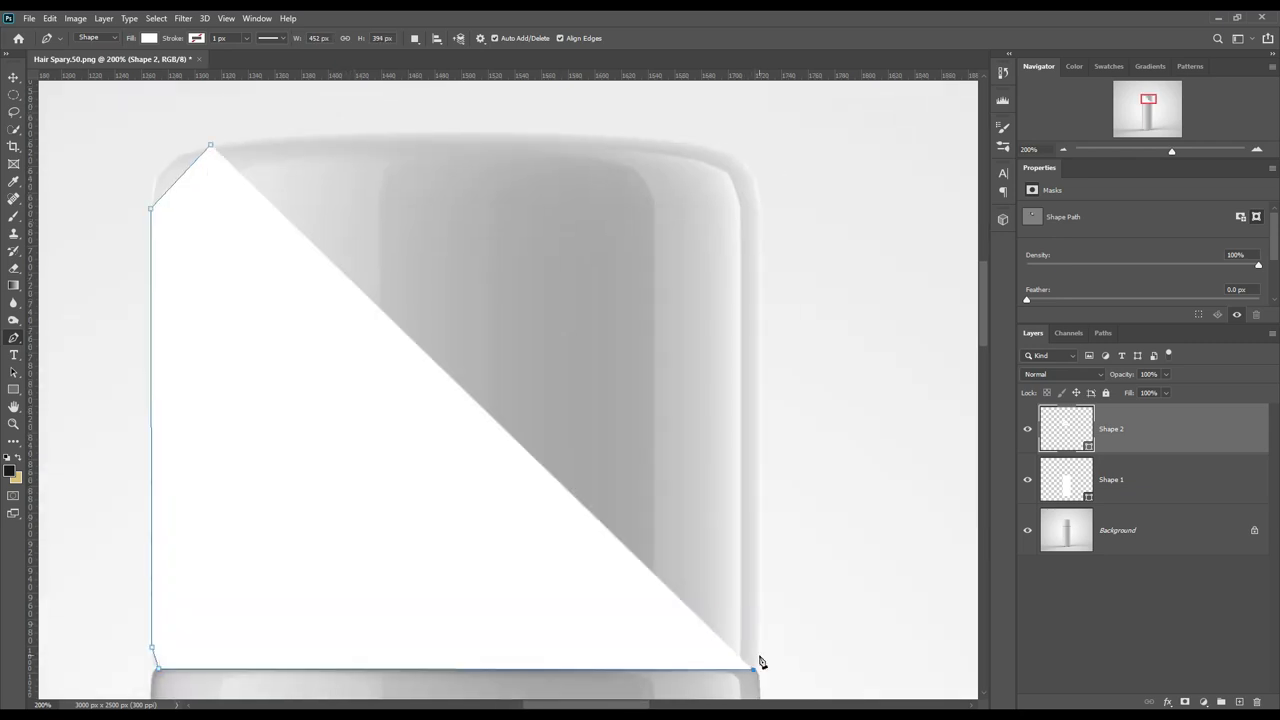
left_click(762, 222)
left_click(714, 149)
left_click(210, 145)
- Set Shape 2 to 0% opacity and add anchor points arching its top and curving its base
right_click(13, 338)
left_click(70, 377)
left_click_drag(184, 175, 165, 162)
key("0")
key("0")
left_click_drag(737, 180, 751, 166)
left_click_drag(440, 146, 444, 132)
left_click(652, 141)
left_click(157, 660)
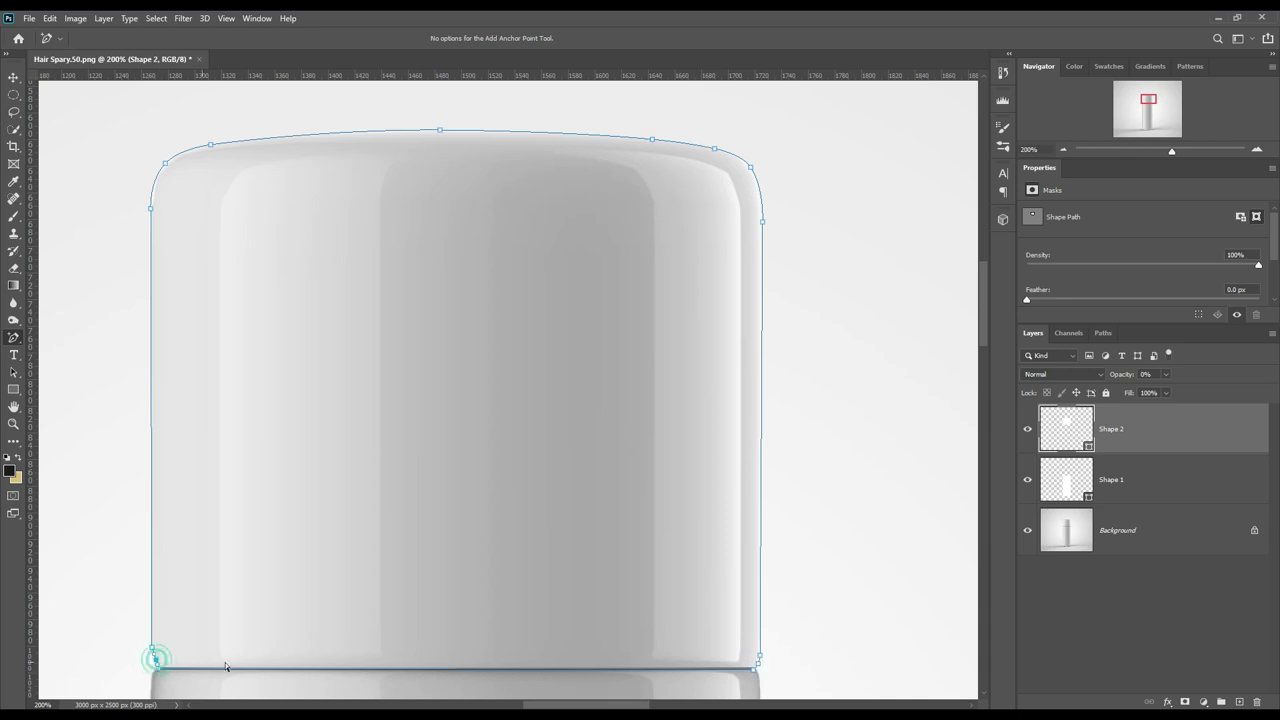
left_click(423, 669)
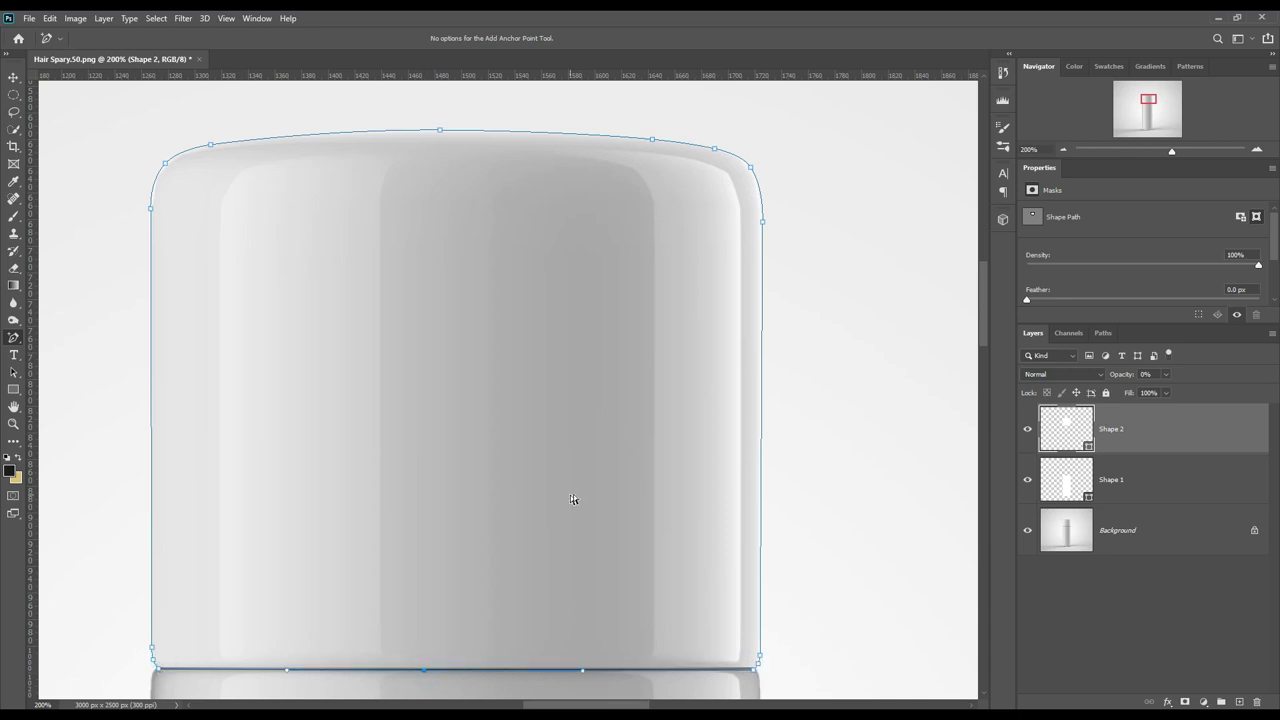
left_click(1156, 493)
left_click(1086, 488, "ctrl")
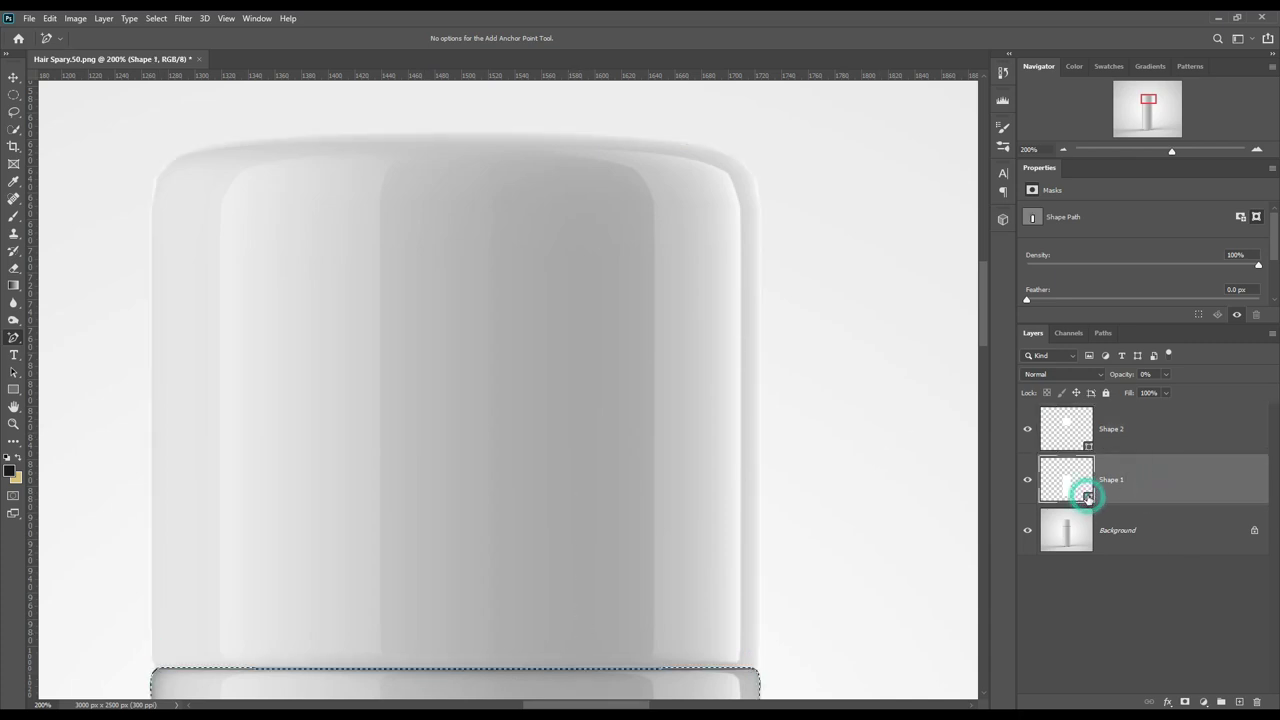
- Add layer masks to Shape 1 and Shape 2 from their body and cap outlines
left_click(1185, 702)
left_click(1082, 445, "ctrl")
left_click(1163, 425)
left_click(1185, 702)
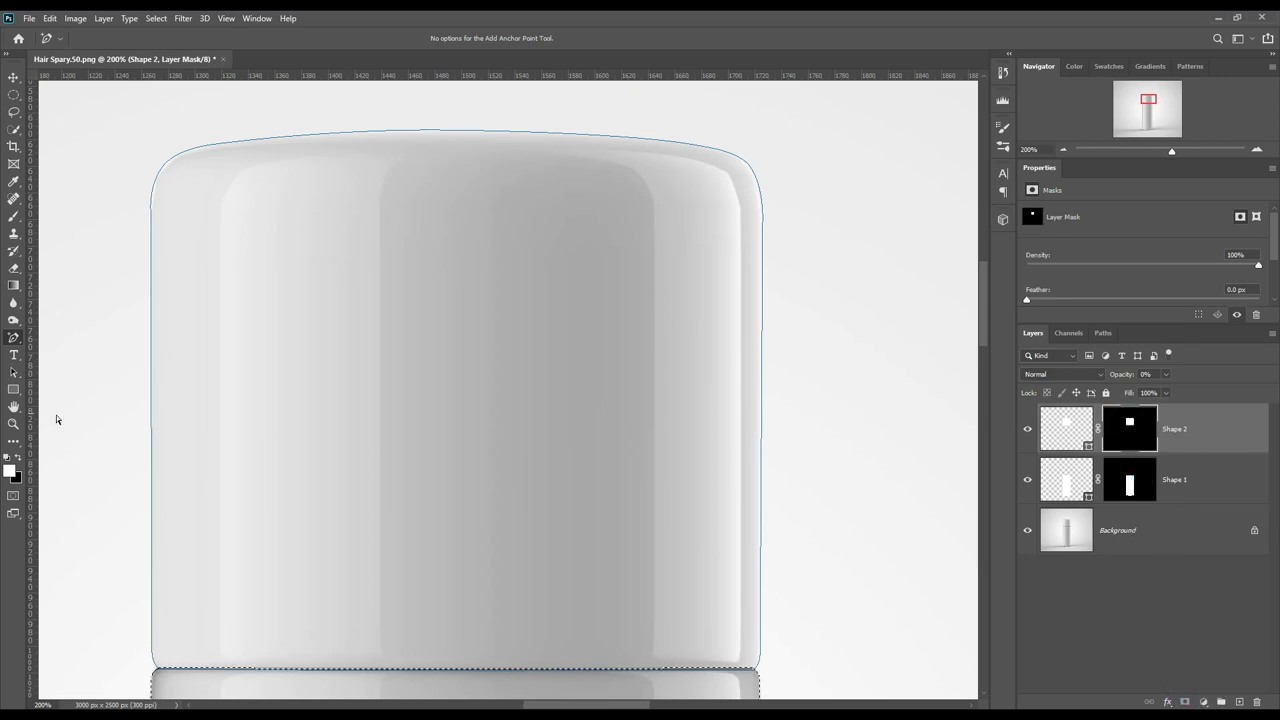
- Cancel the save-a-copy prompt, select the Background layer, deselect, and fit the image on screen
left_click(1128, 430)
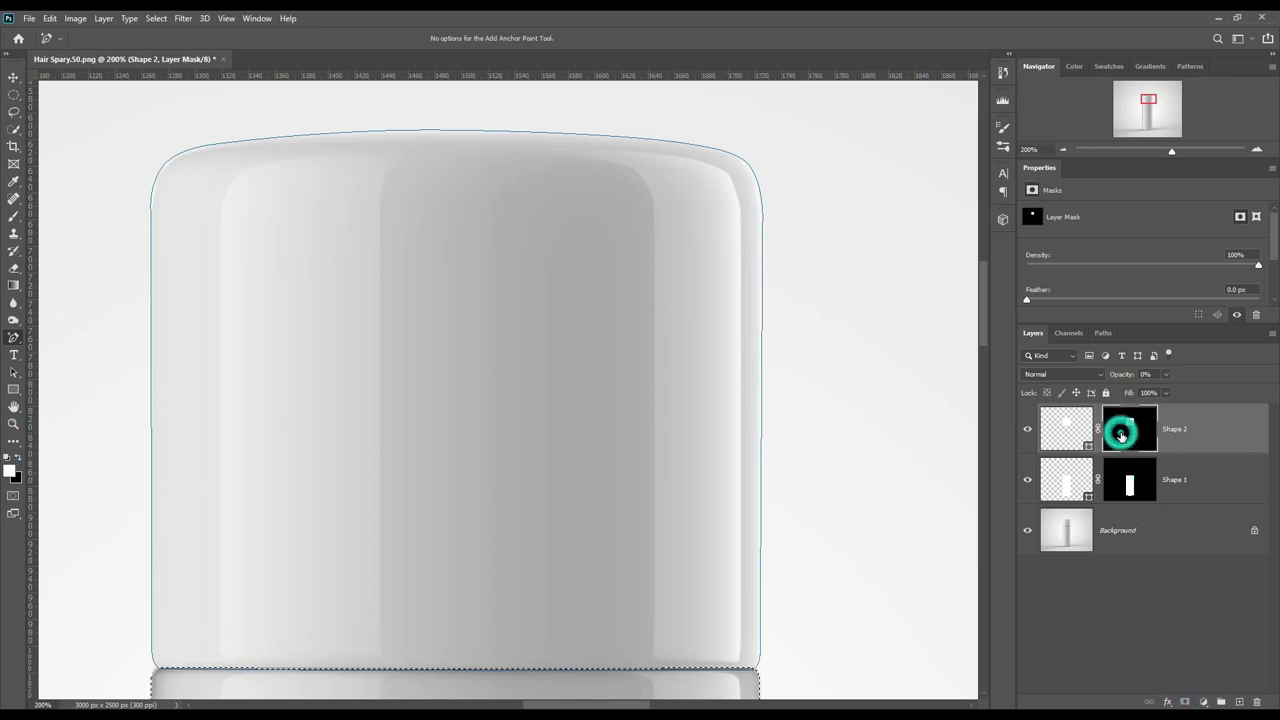
key("ctrl+s")
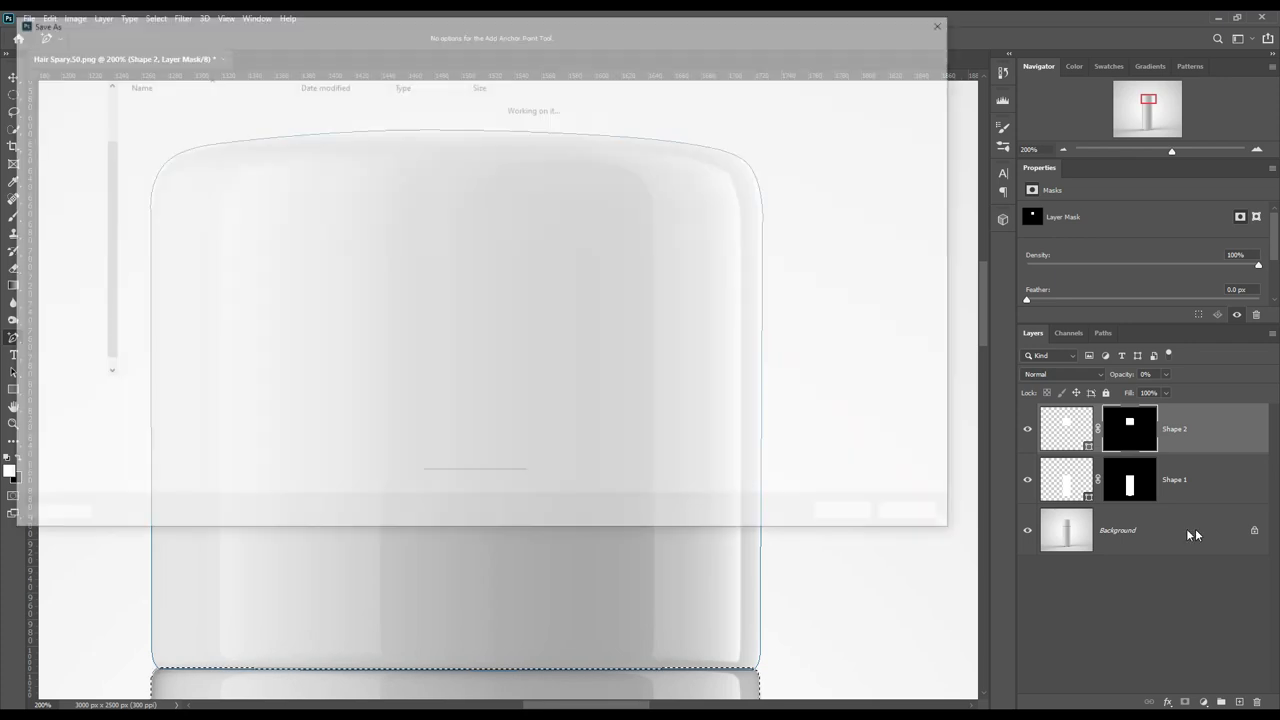
left_click(907, 510)
left_click(1134, 533)
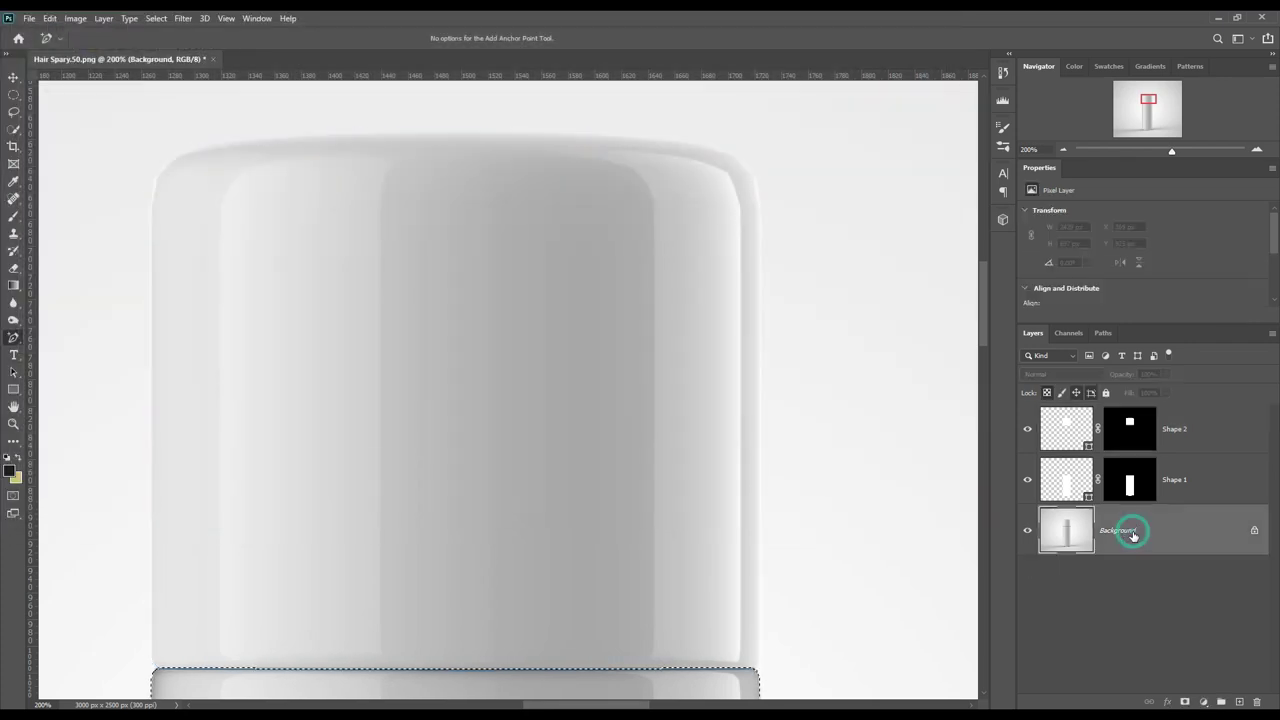
key("ctrl+d")
key("ctrl+0")
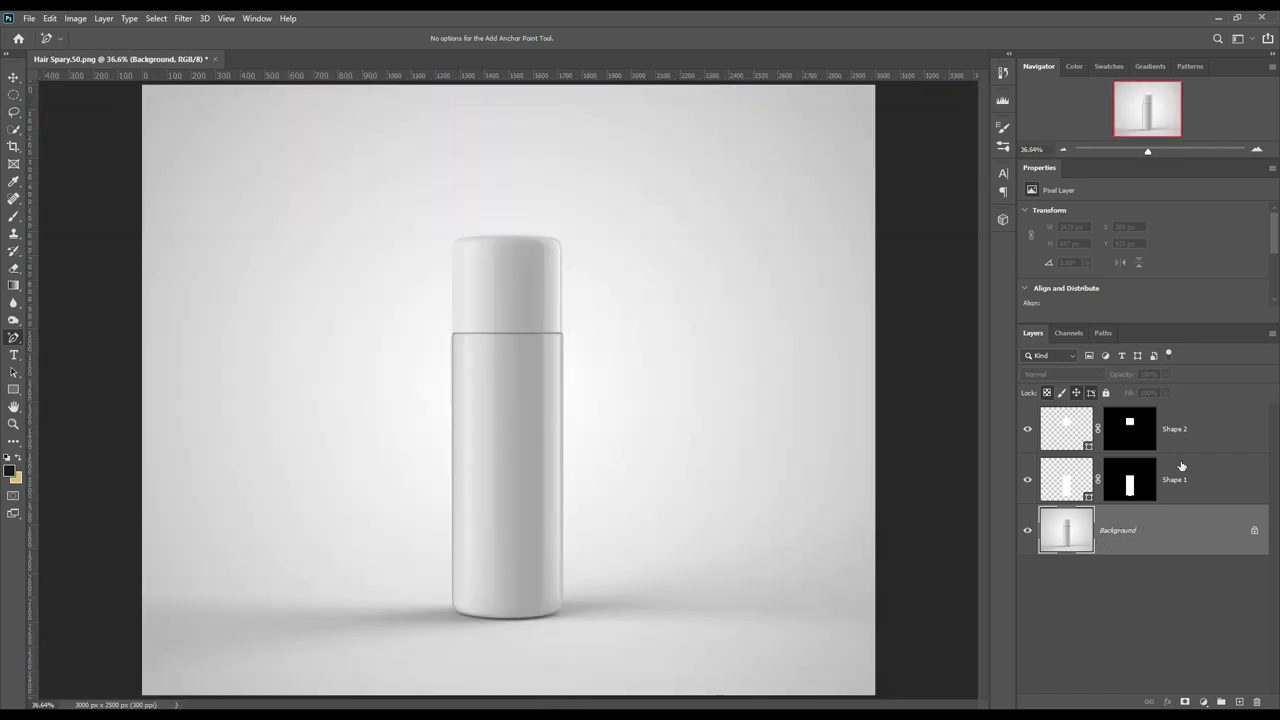
- Group Shape 1 and Shape 2 and rename the group 'Object ID'
left_click(1169, 549)
left_click(1189, 486)
left_click(1211, 412, "shift")
left_click_drag(1196, 472, 1221, 702)
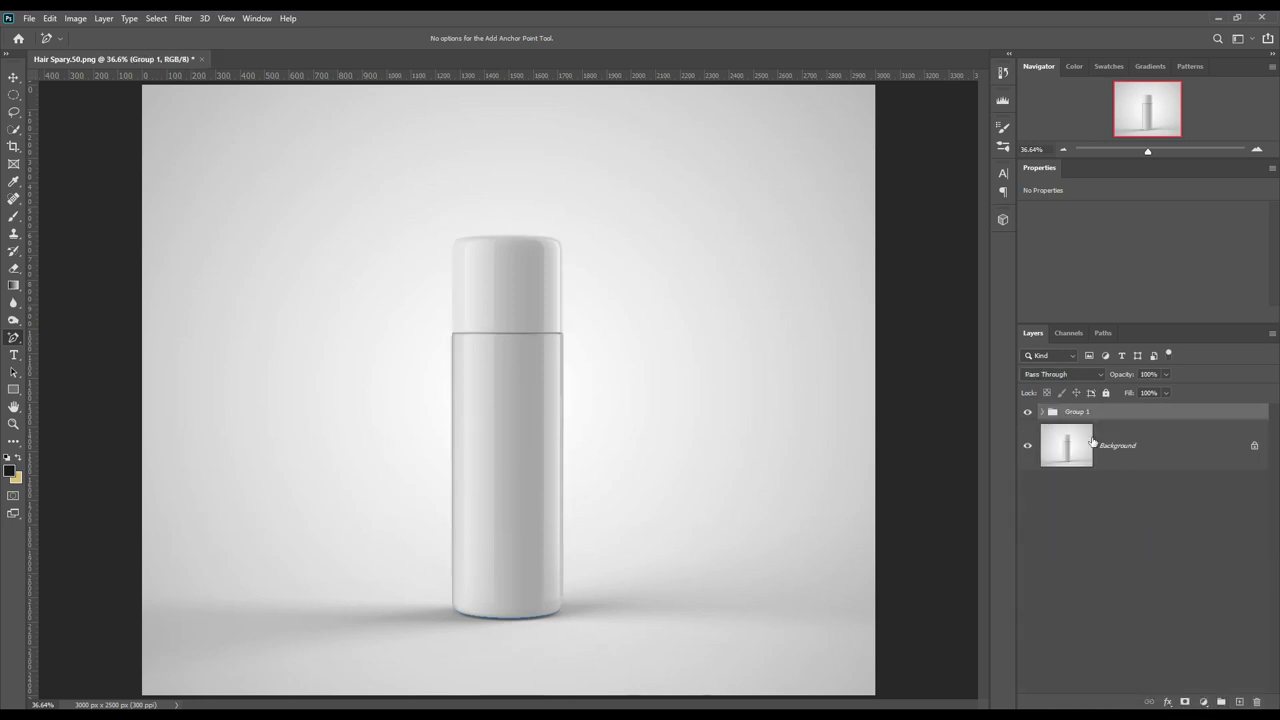
double_click(1075, 413)
type("C")
type("D")
key("Return")
left_click(1166, 445)
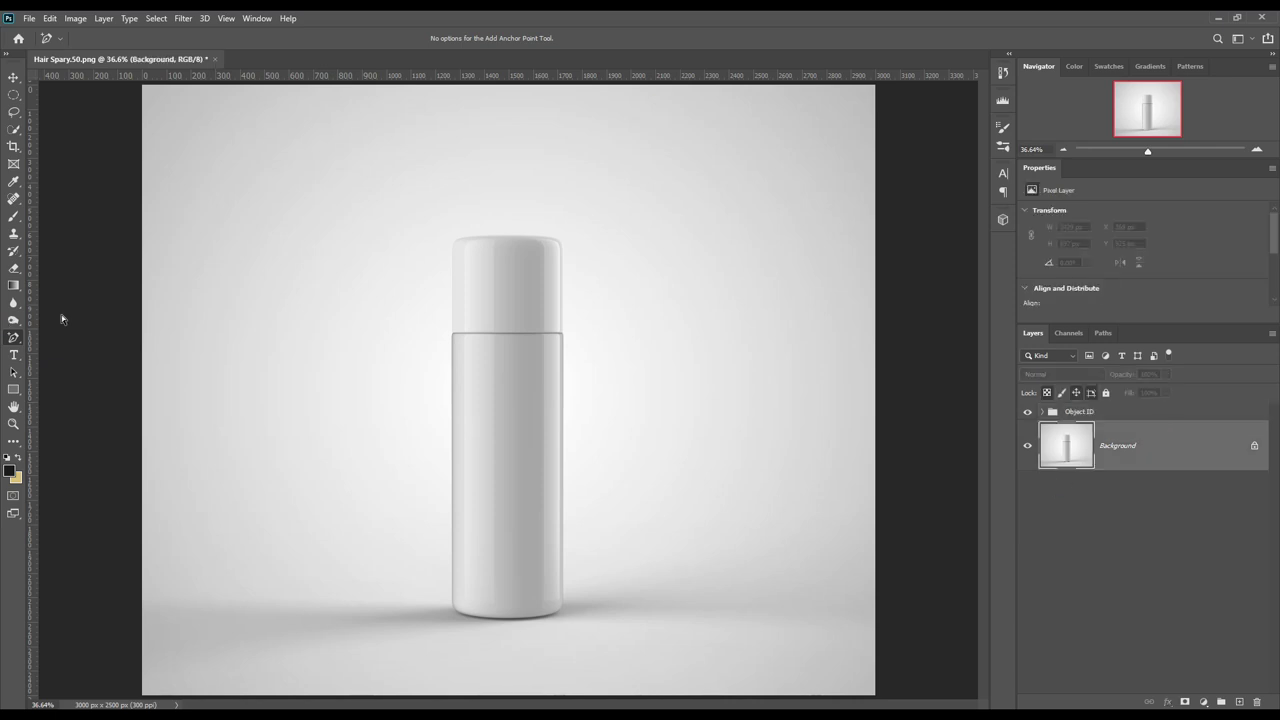
- Draw a rectangle over the bottle body and fill it red
left_click(13, 389)
mouse_move(441, 321)
left_mouse_down()
mouse_move(577, 624)
mouse_move(589, 624)
mouse_move(575, 624)
left_mouse_up()
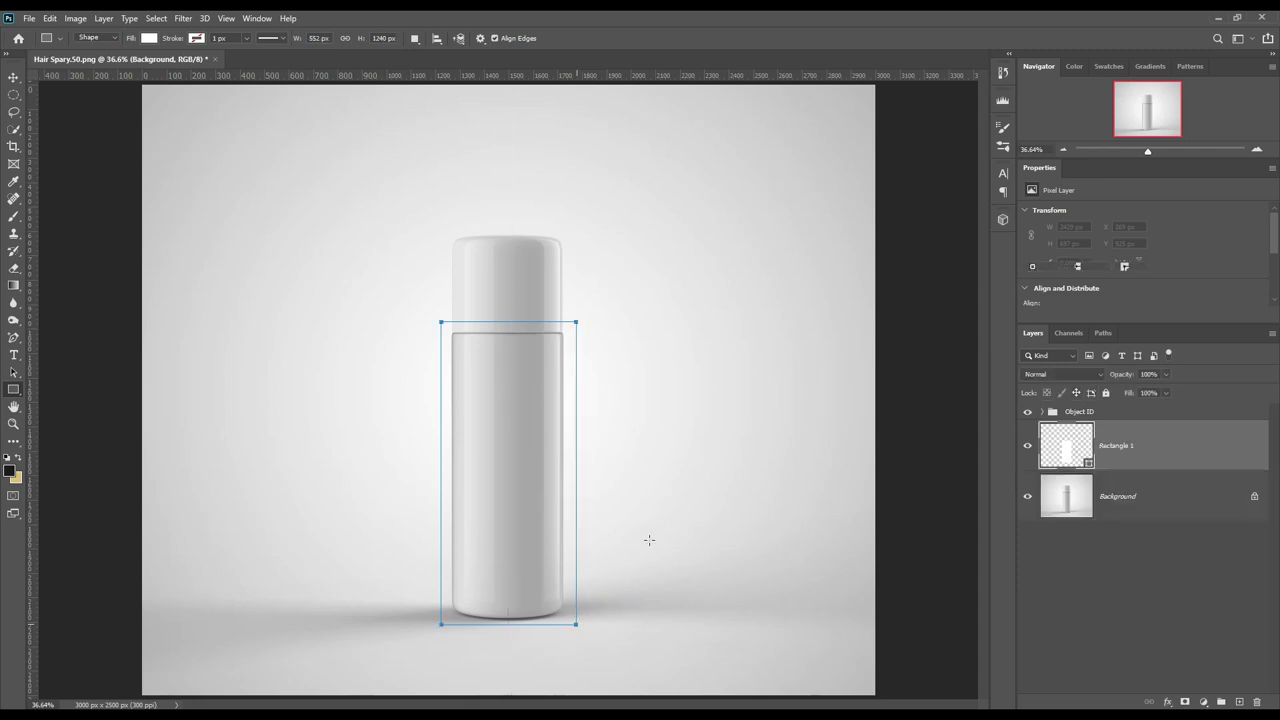
double_click(1089, 470)
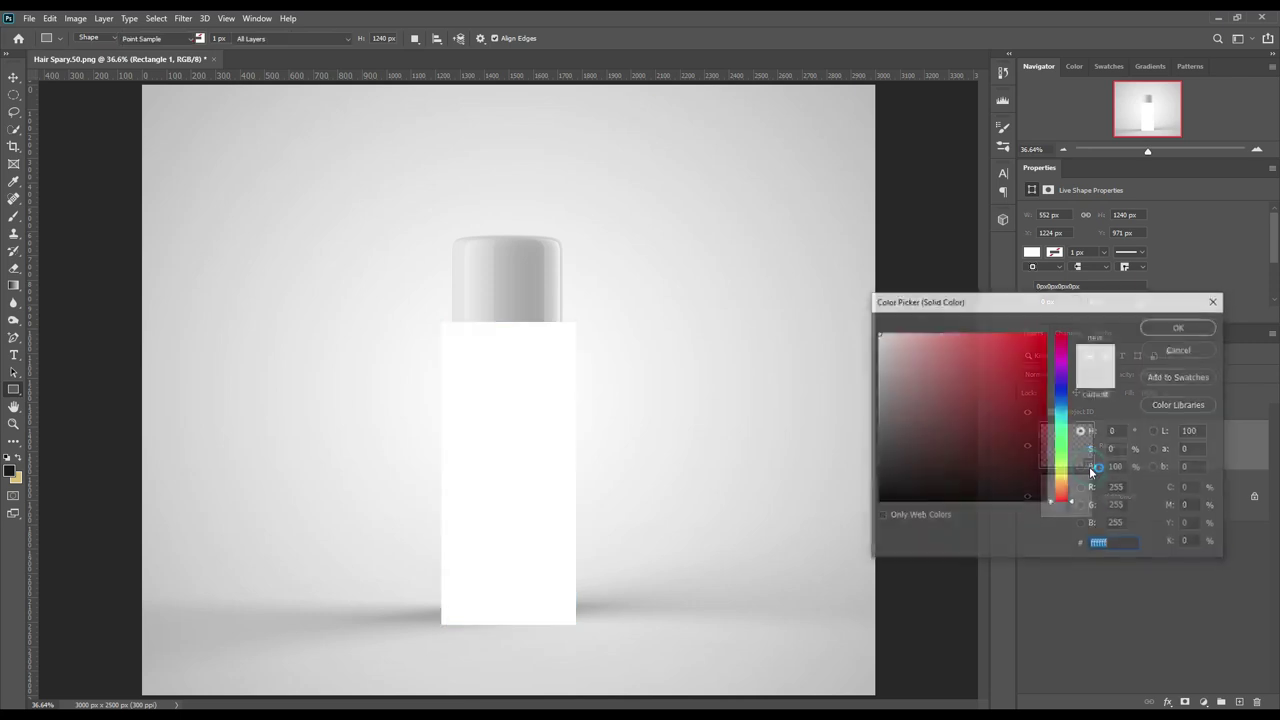
left_click(1050, 380)
left_click(1180, 323)
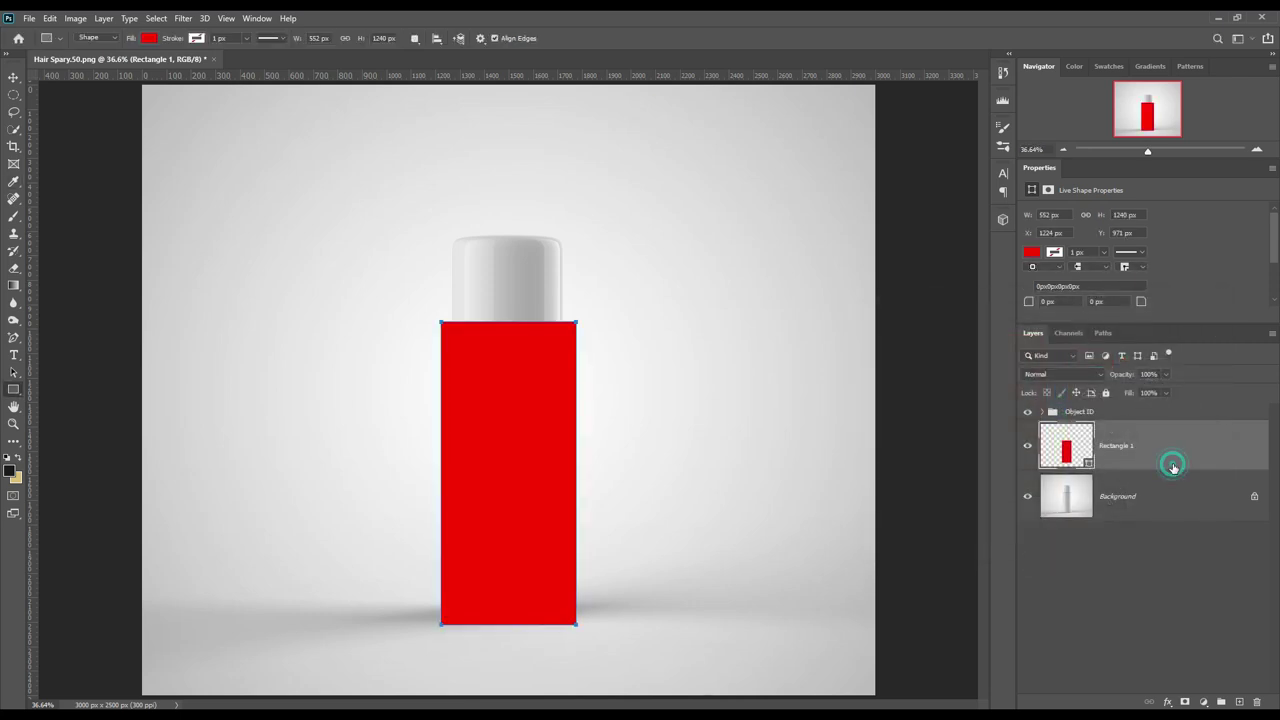
- Convert Rectangle 1 to a smart object and lower its opacity to 59%
right_click(1171, 463)
left_click(1072, 332)
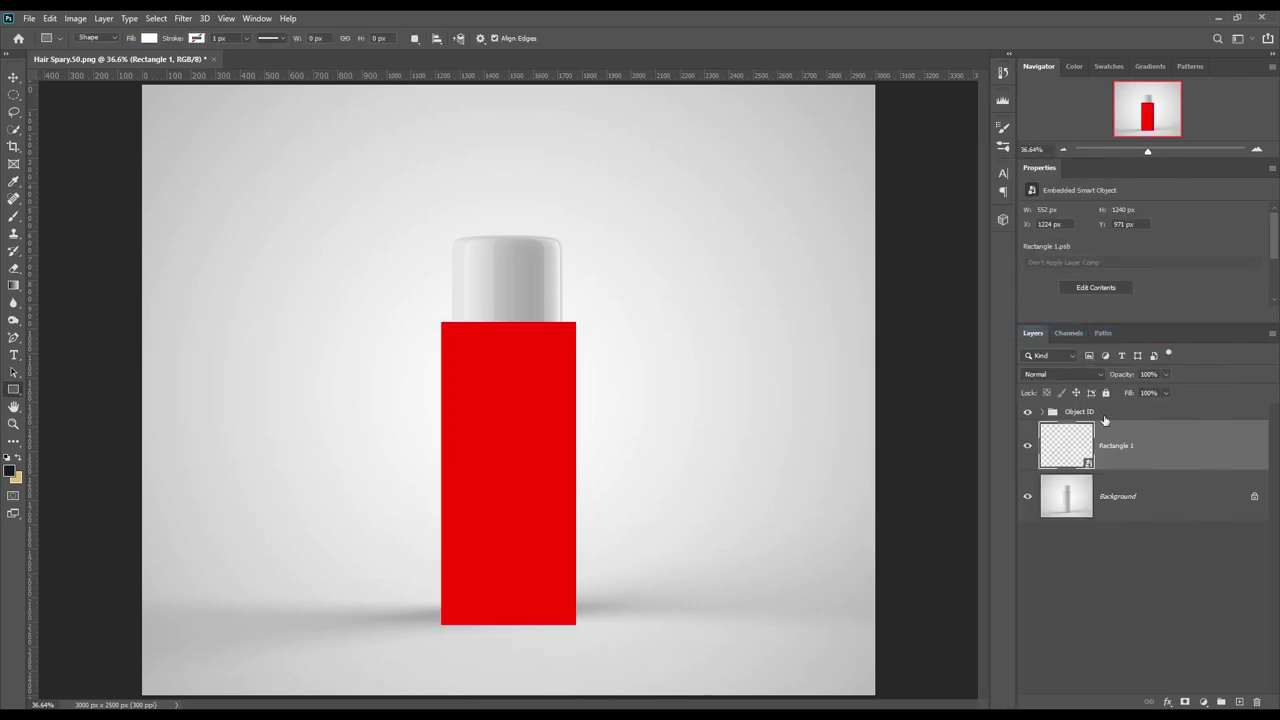
left_click_drag(1125, 375, 1127, 378)
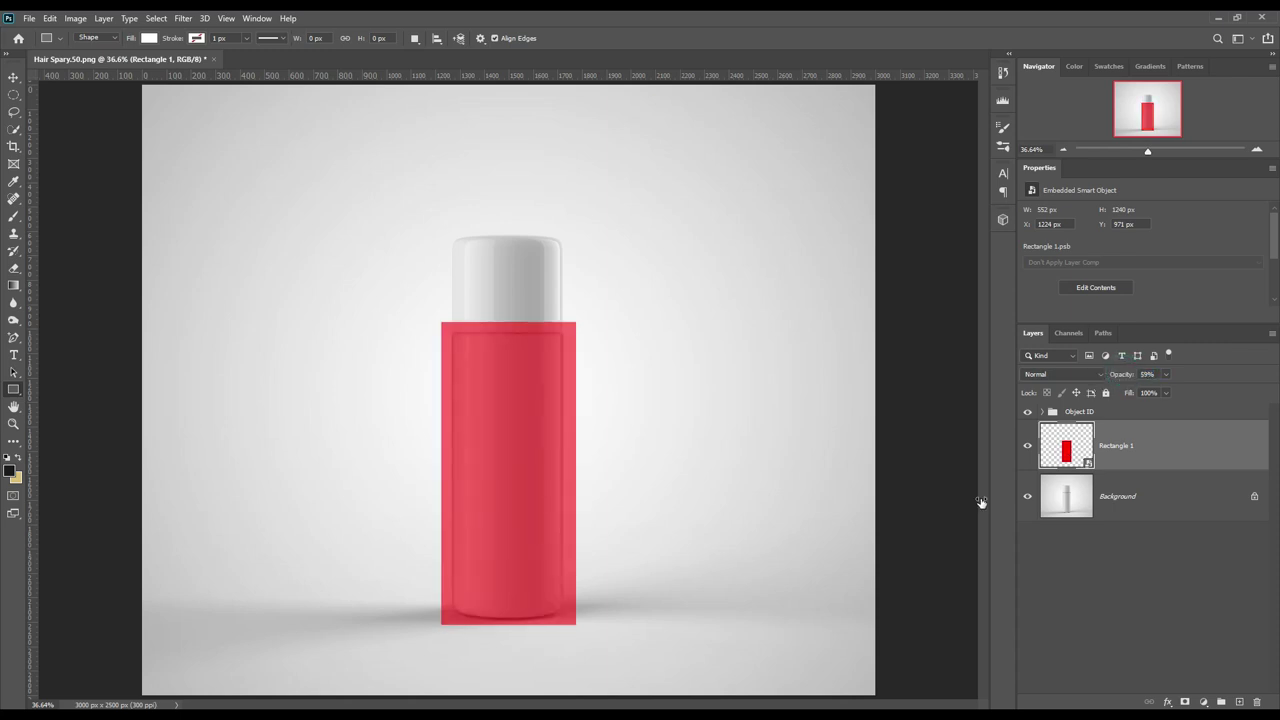
key("ctrl+t")
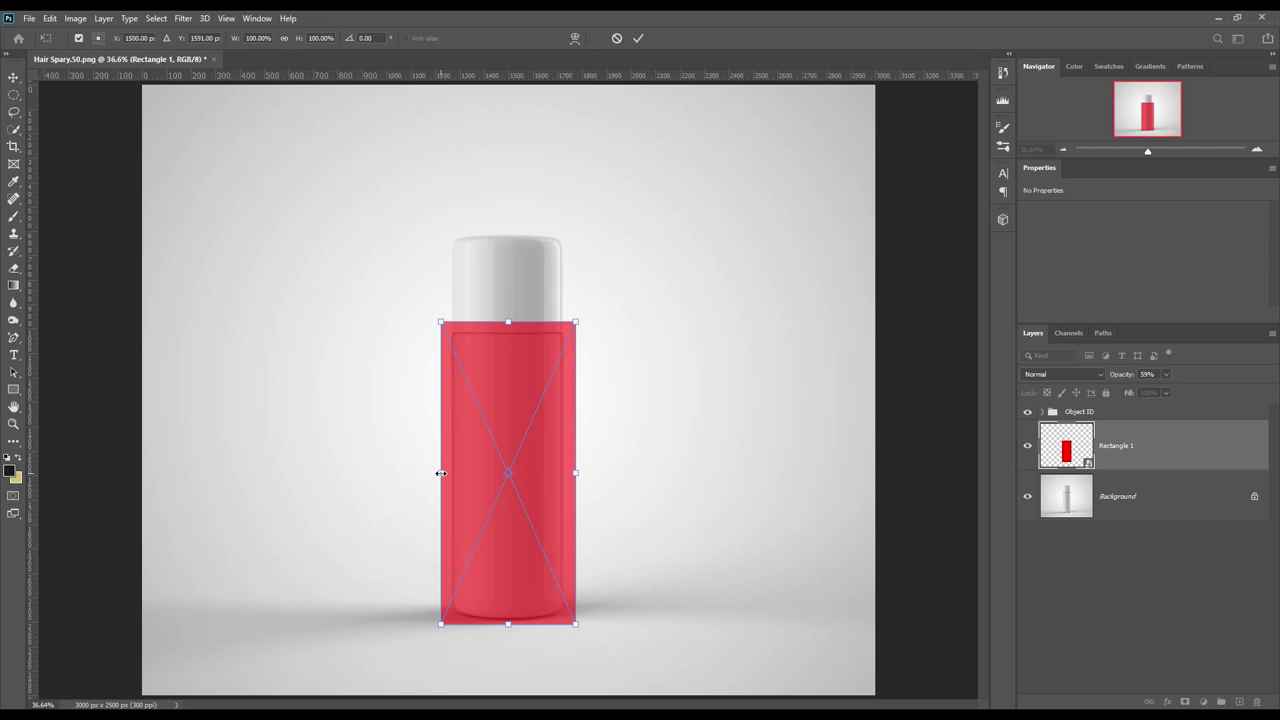
- Narrow Rectangle 1 to 92.21% width, nudge it onto the body, and zoom to 50%
left_click_drag(440, 472, 452, 472)
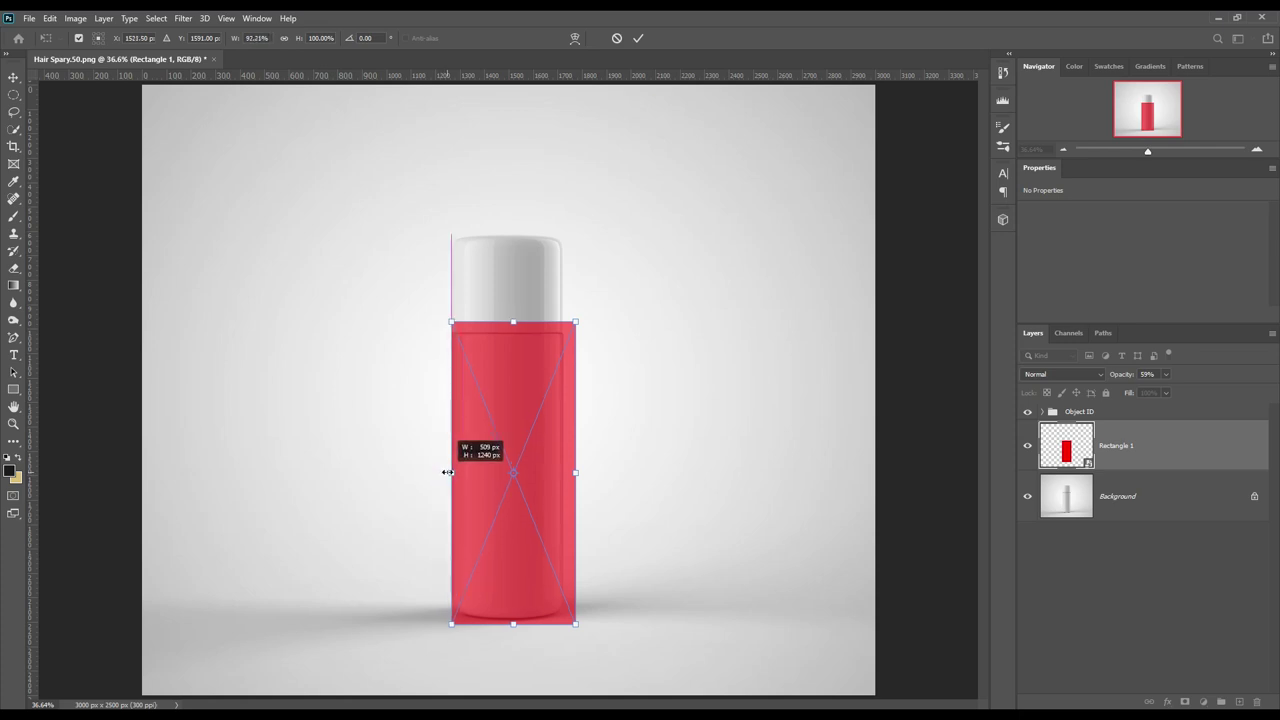
key("Left")
key("Left")
key("Left")
key("Left")
key("Left")
key("Left")
key("Left")
key("Left")
key("Left")
key("Left")
key("Left")
key("Left")
key("Left")
key("Left")
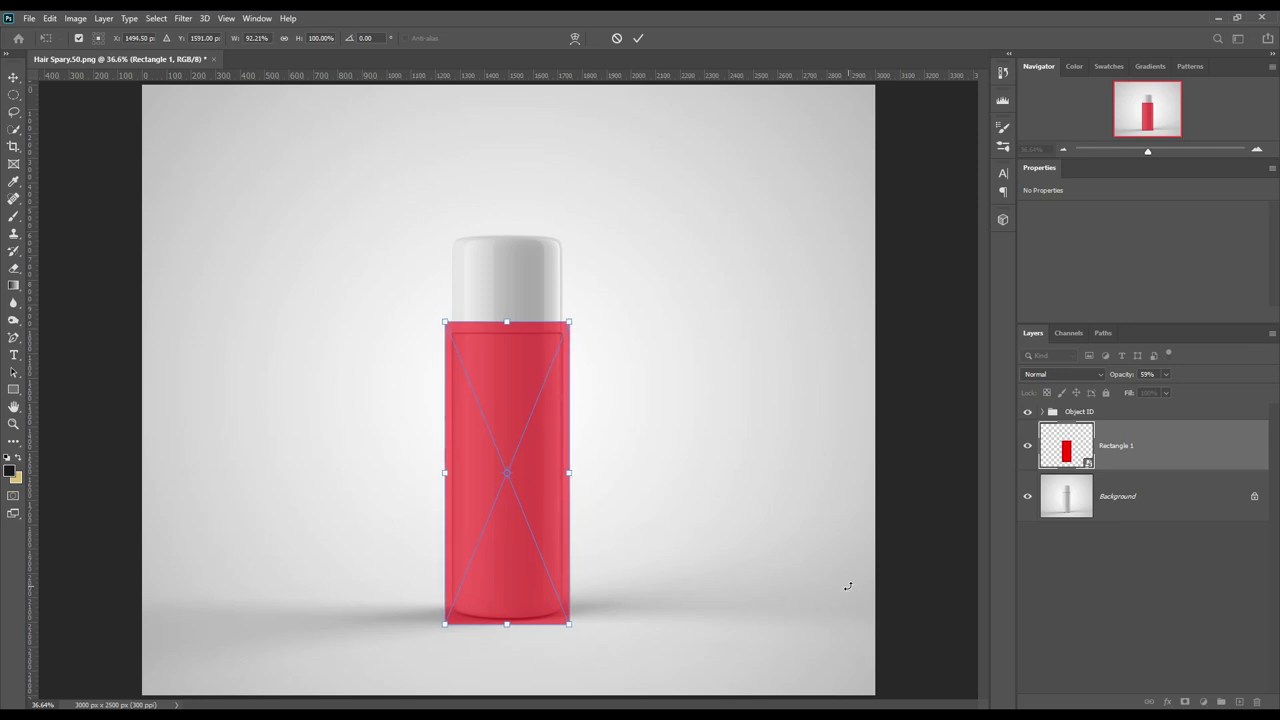
key("ctrl+plus")
scroll(560, 378, "down", 2)
scroll(583, 394, "down", 3)
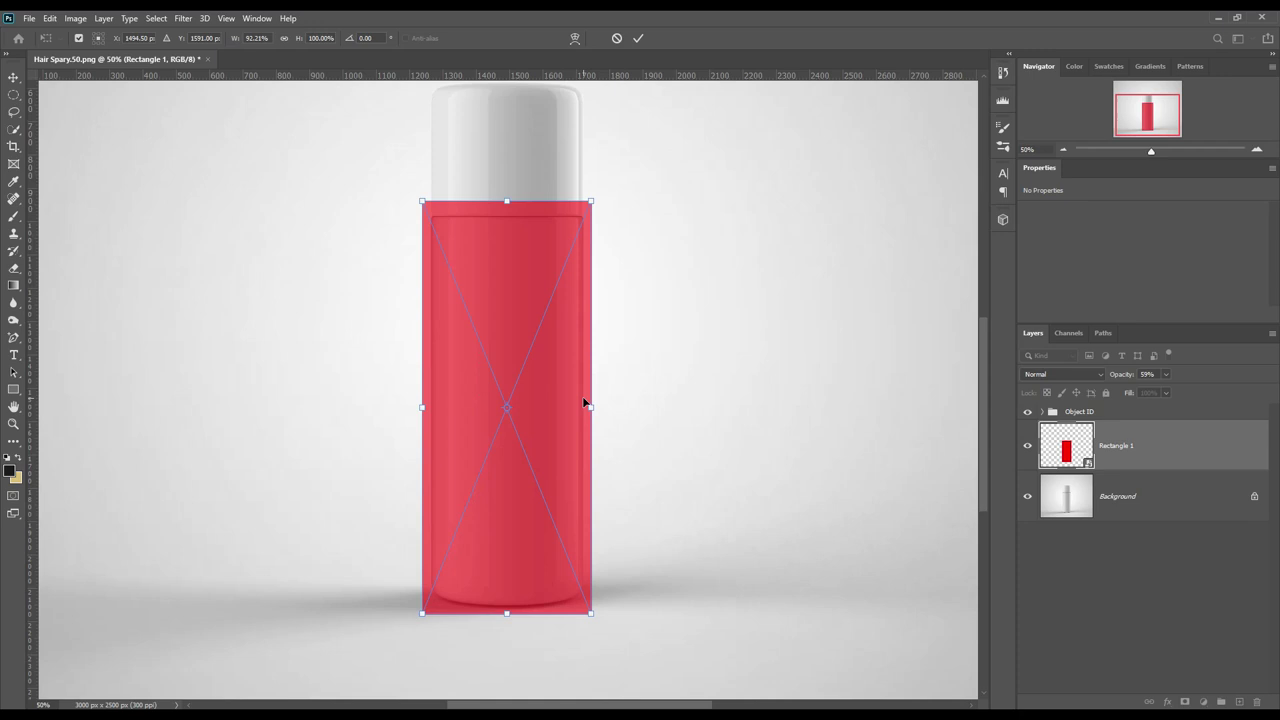
scroll(585, 402, "down", 1)
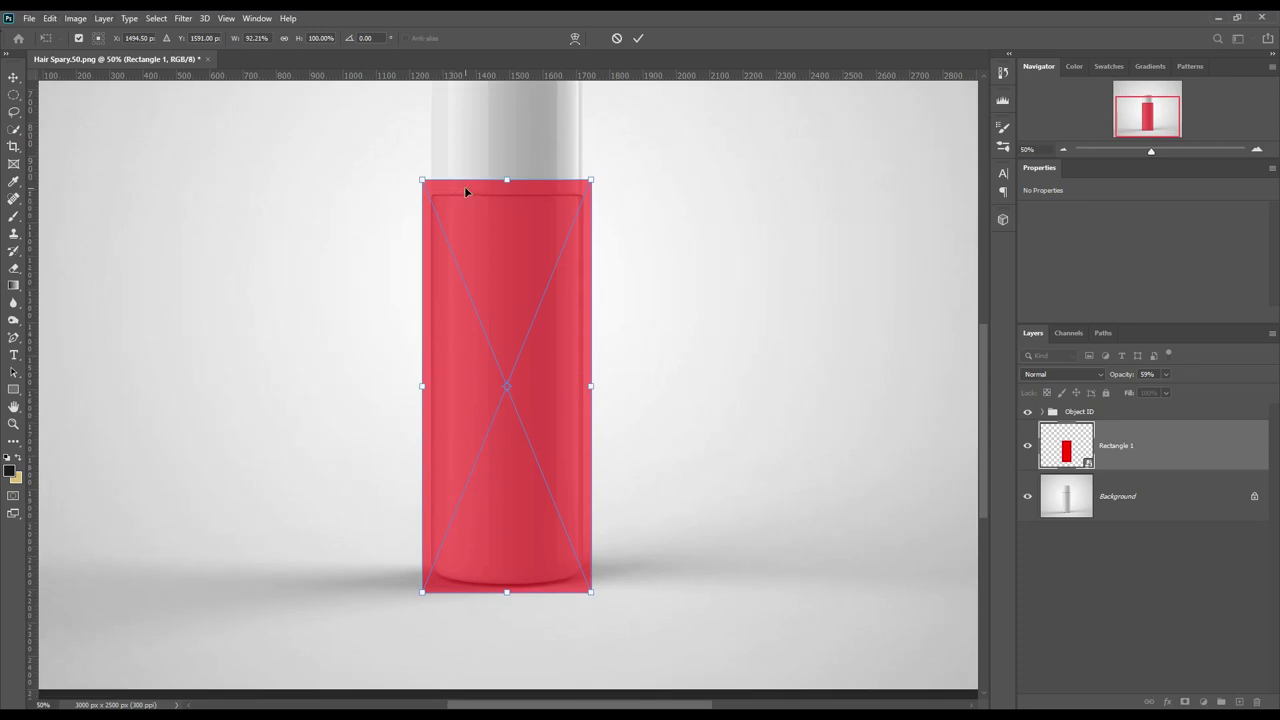
right_click(504, 258)
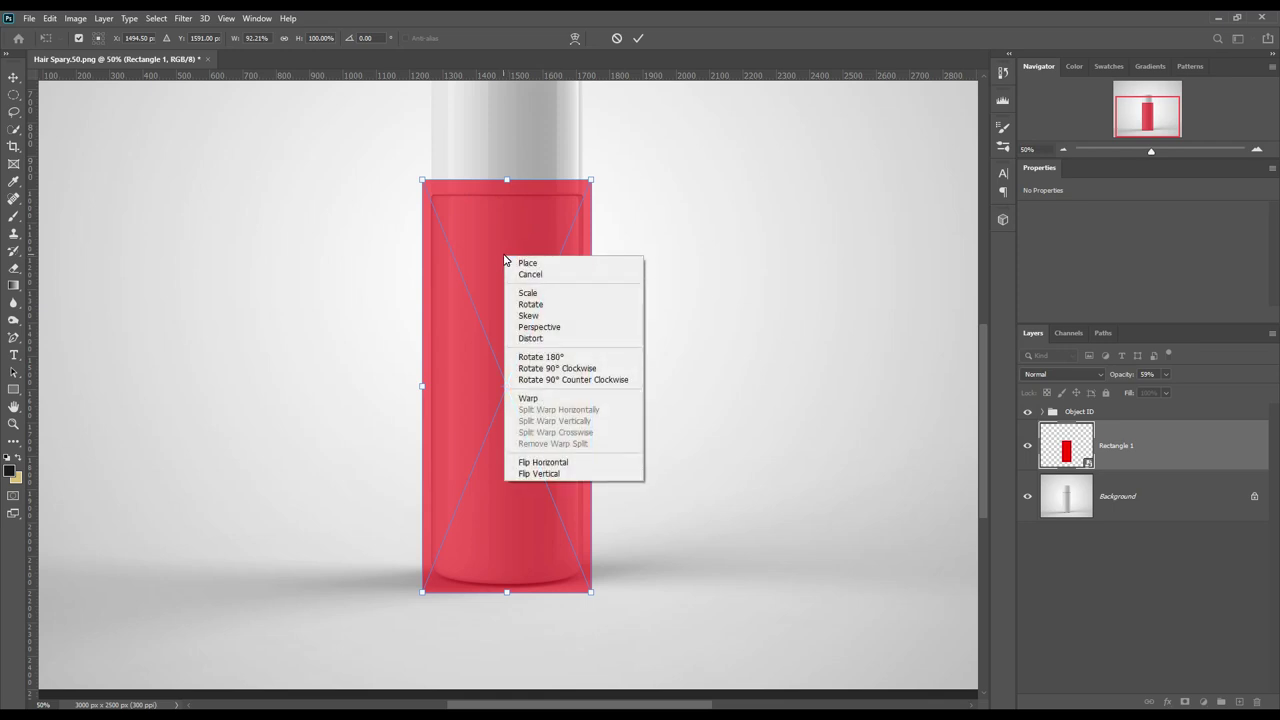
- Warp Rectangle 1 with the Arch style at about -10.4 bend
left_click(530, 398)
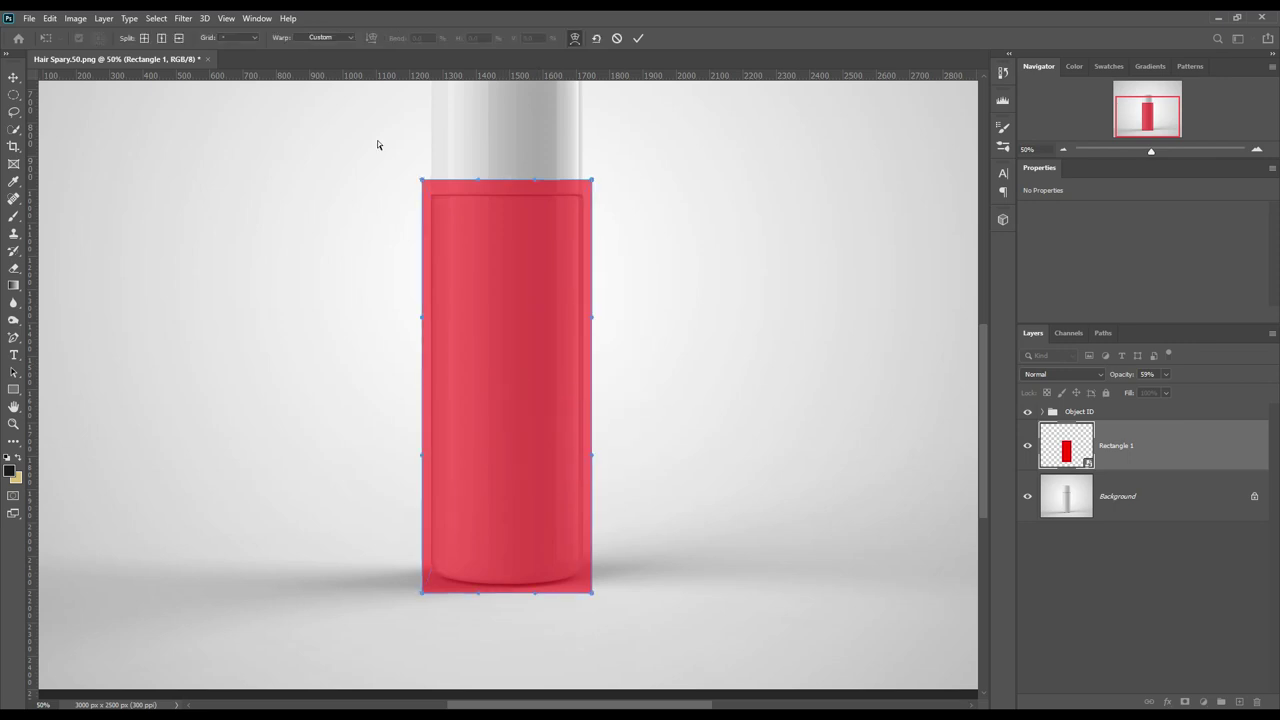
left_click(333, 40)
left_click(334, 67)
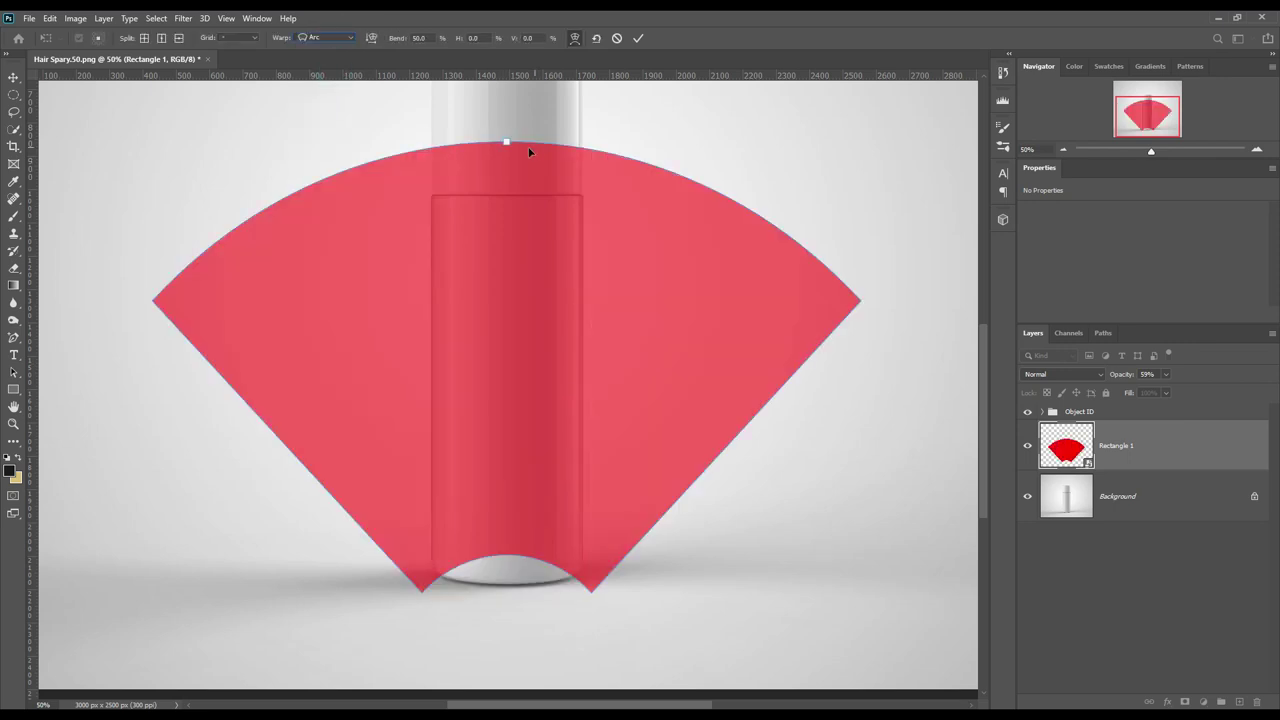
left_click(330, 40)
left_click(336, 115)
left_click_drag(509, 143, 507, 189)
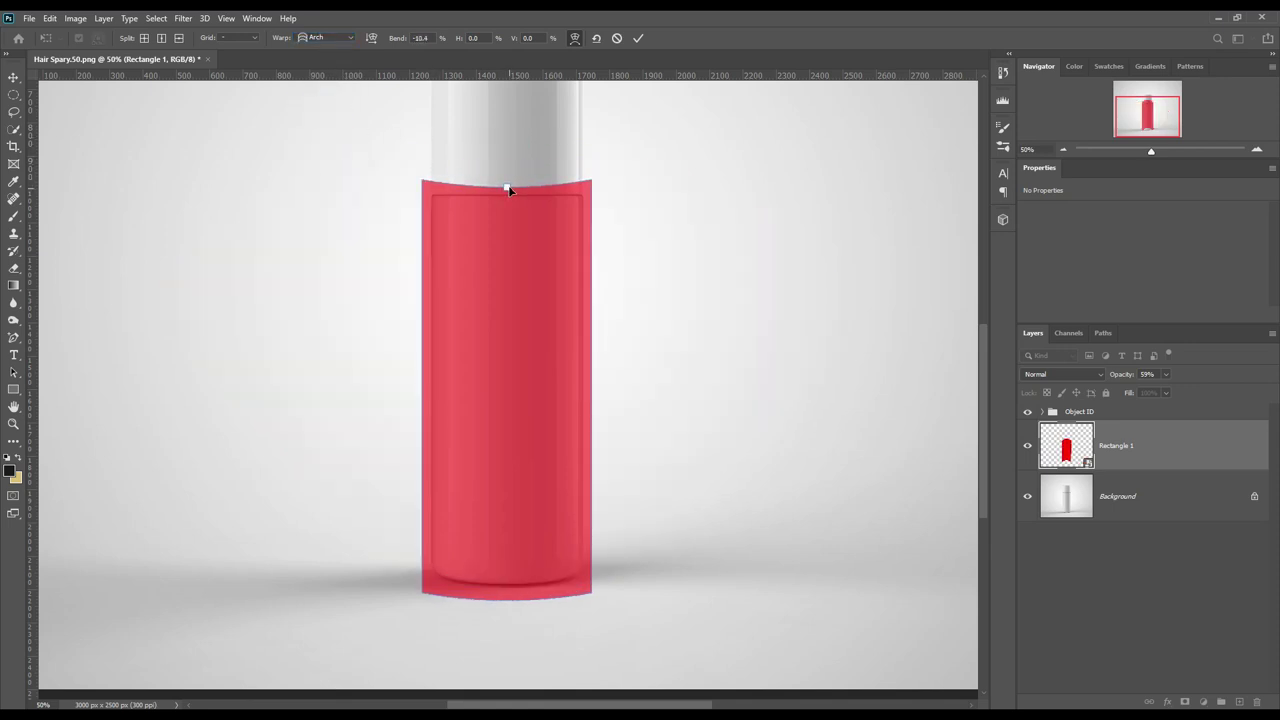
key("ctrl+t")
- Shorten the rectangle's bottom slightly, commit, and load Shape 1's body outline as a selection
left_click_drag(506, 602, 506, 595)
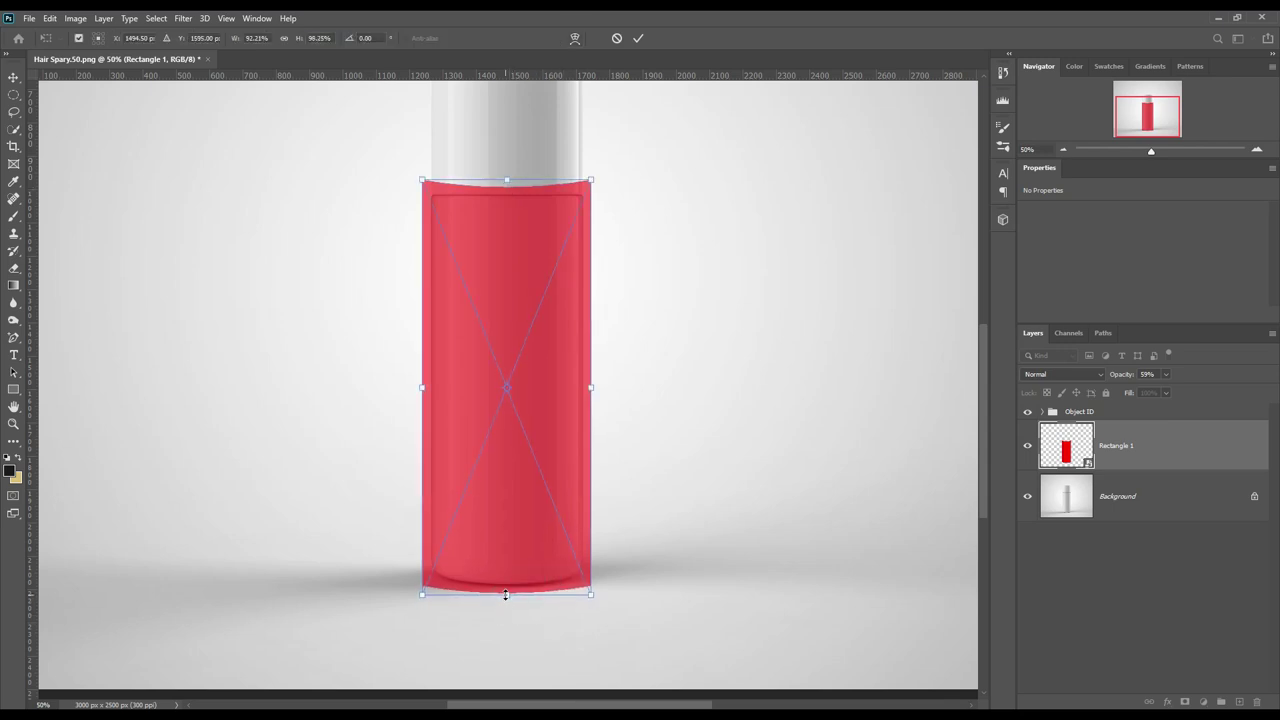
left_click(637, 38)
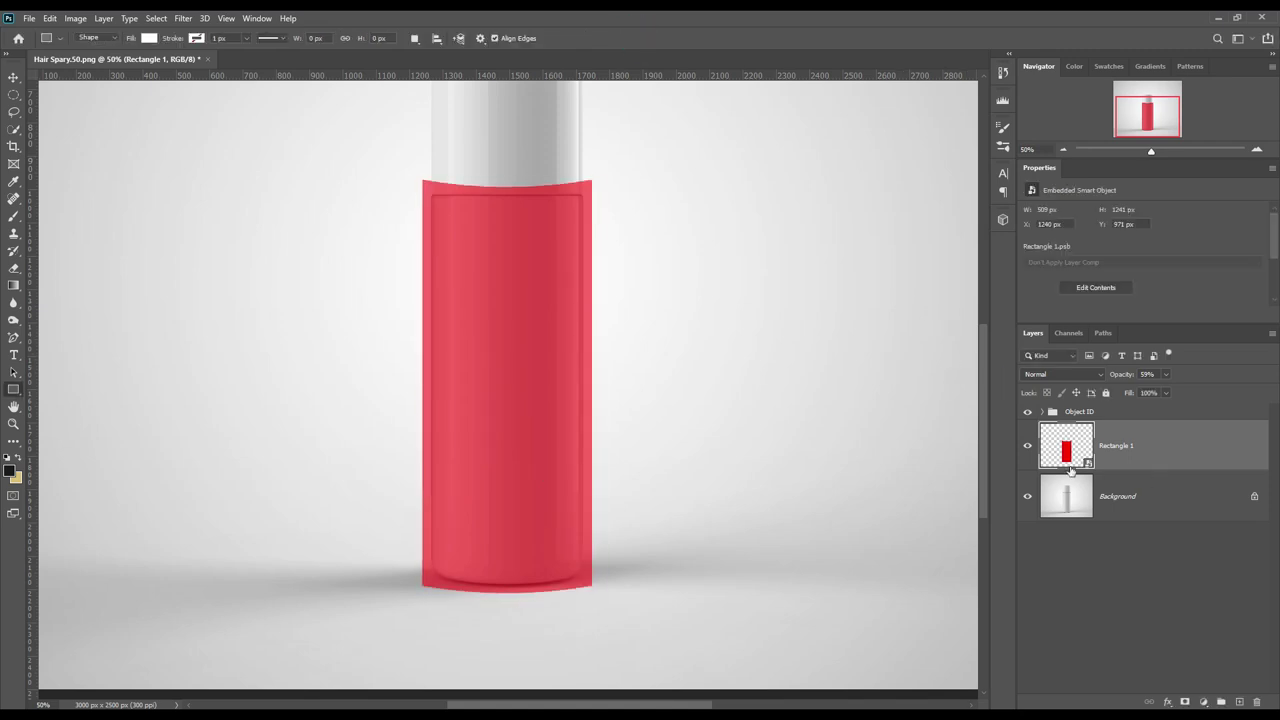
left_click(1042, 412)
left_click(1153, 497, "ctrl")
left_click(1042, 412)
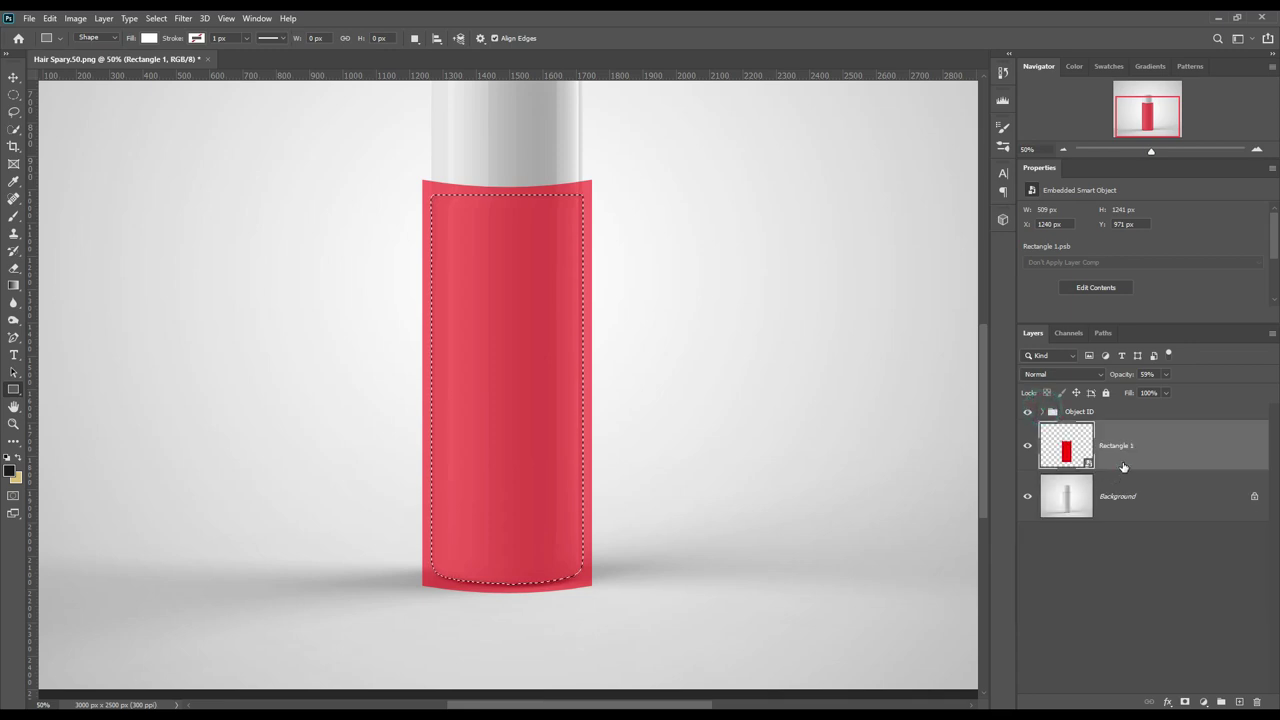
- Mask the red rectangle to the body outline, then load Shape 2's cap outline
left_click(1185, 702)
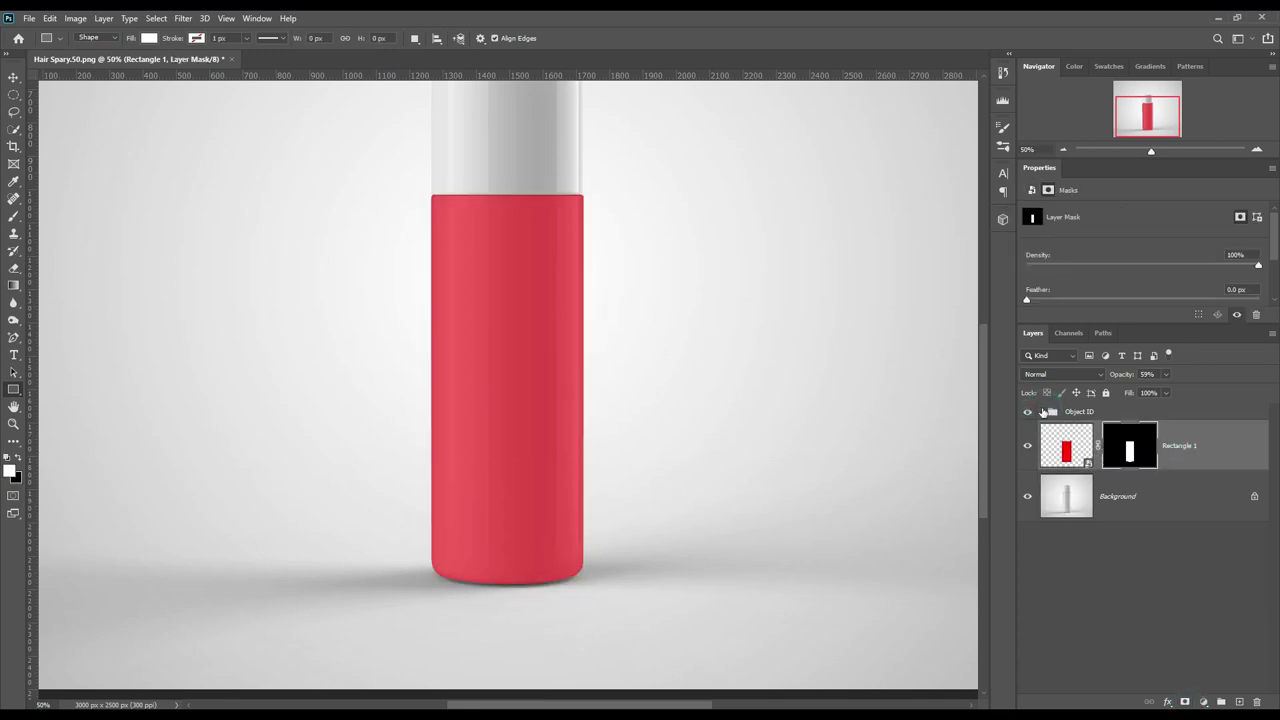
left_click(1042, 412)
left_click(1156, 442, "ctrl")
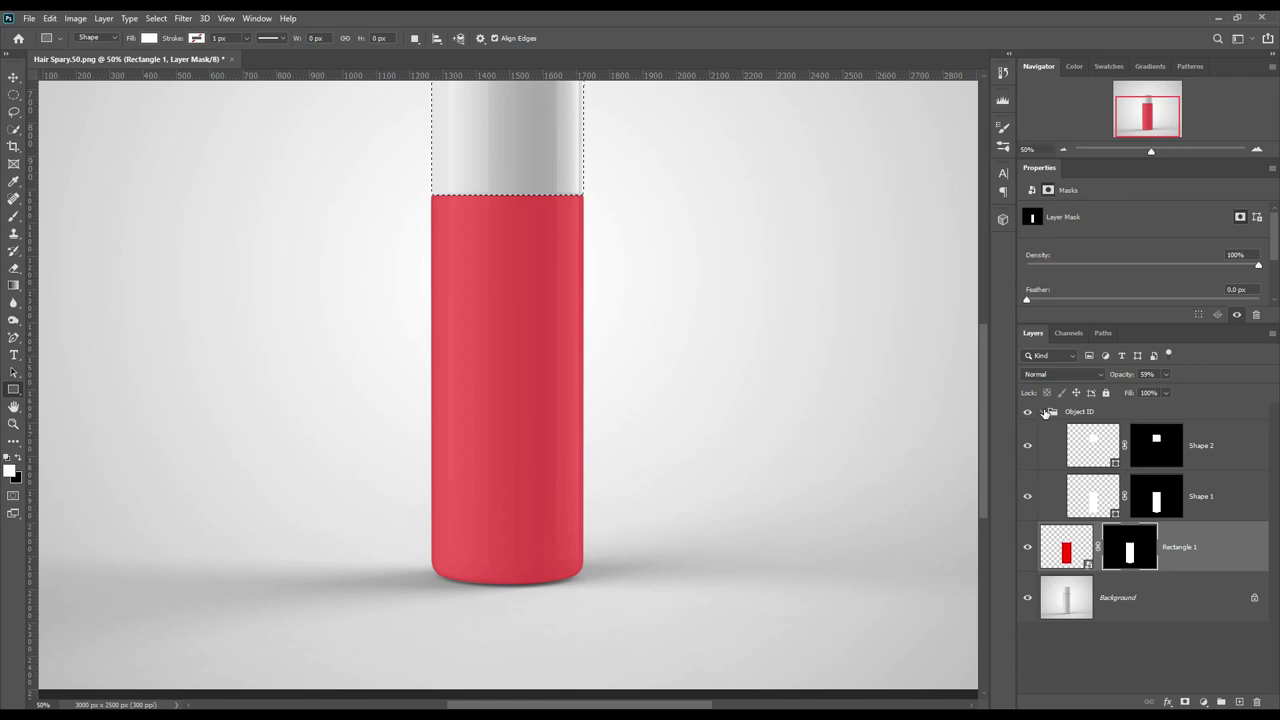
left_click(1043, 412)
- Add a dark grey Solid Color fill layer over the cap
left_click(1203, 702)
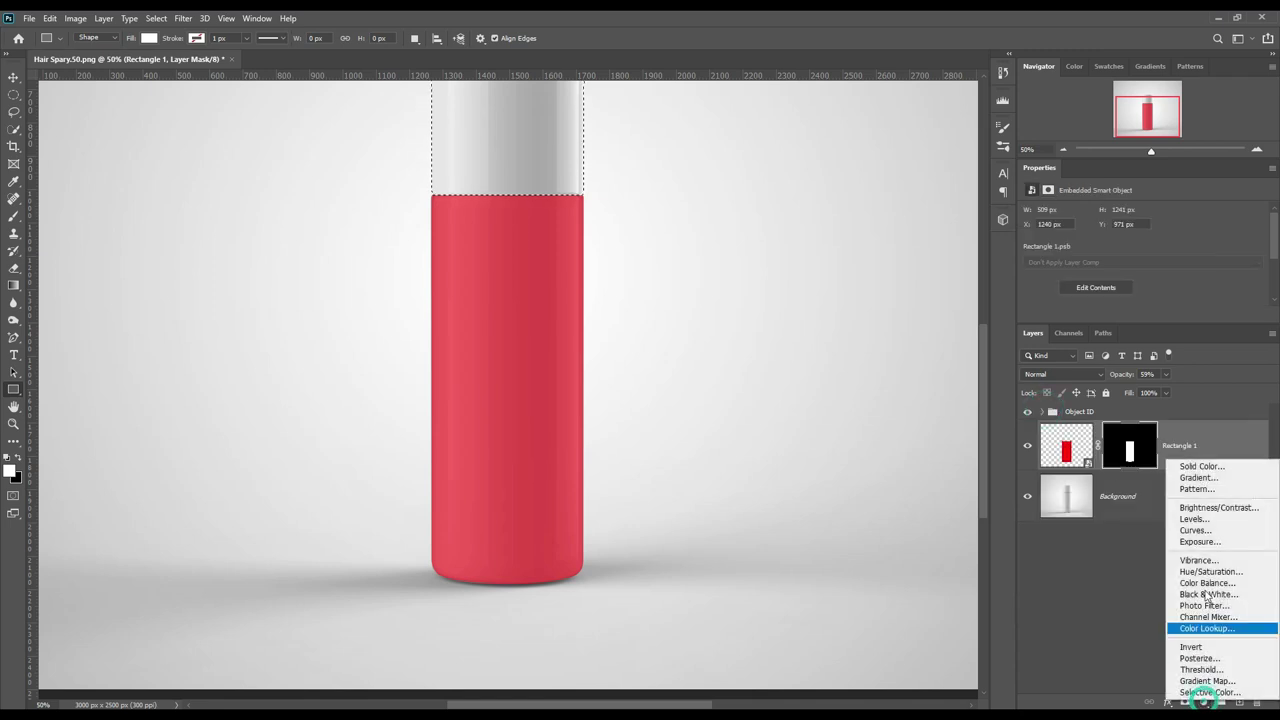
left_click(981, 416)
left_click_drag(985, 382, 984, 356)
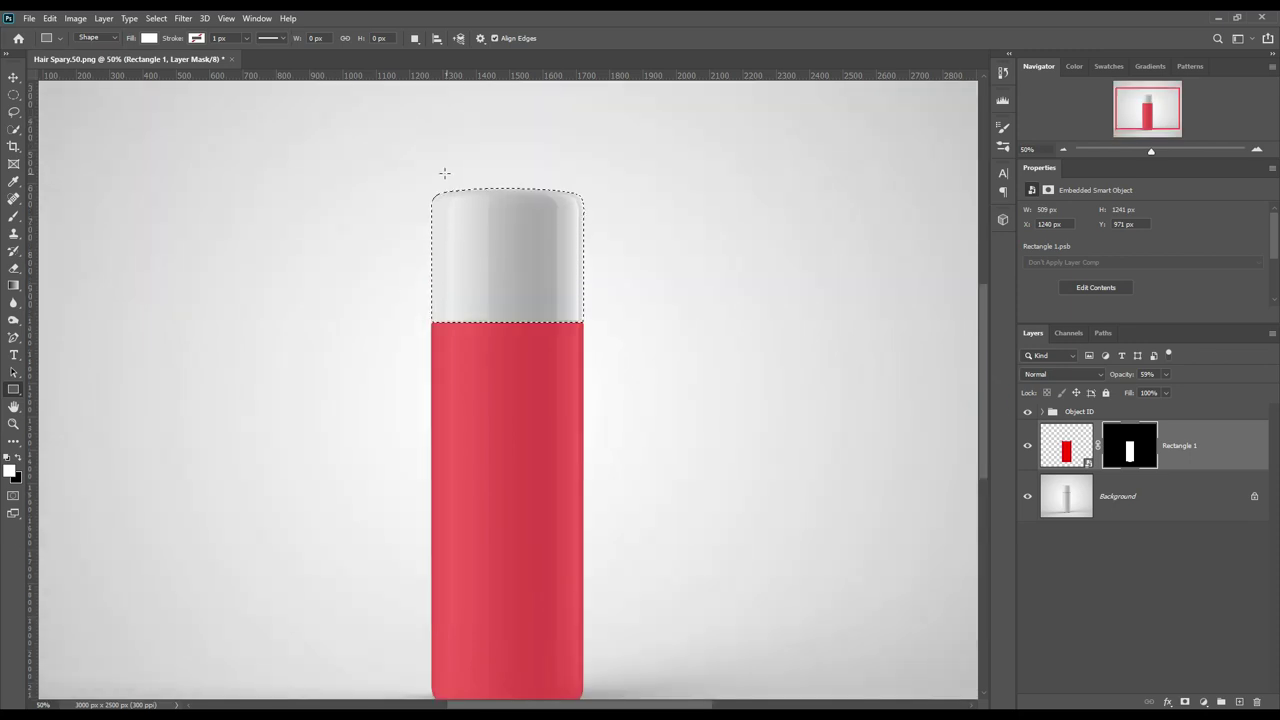
left_click(1203, 702)
left_click(1210, 469)
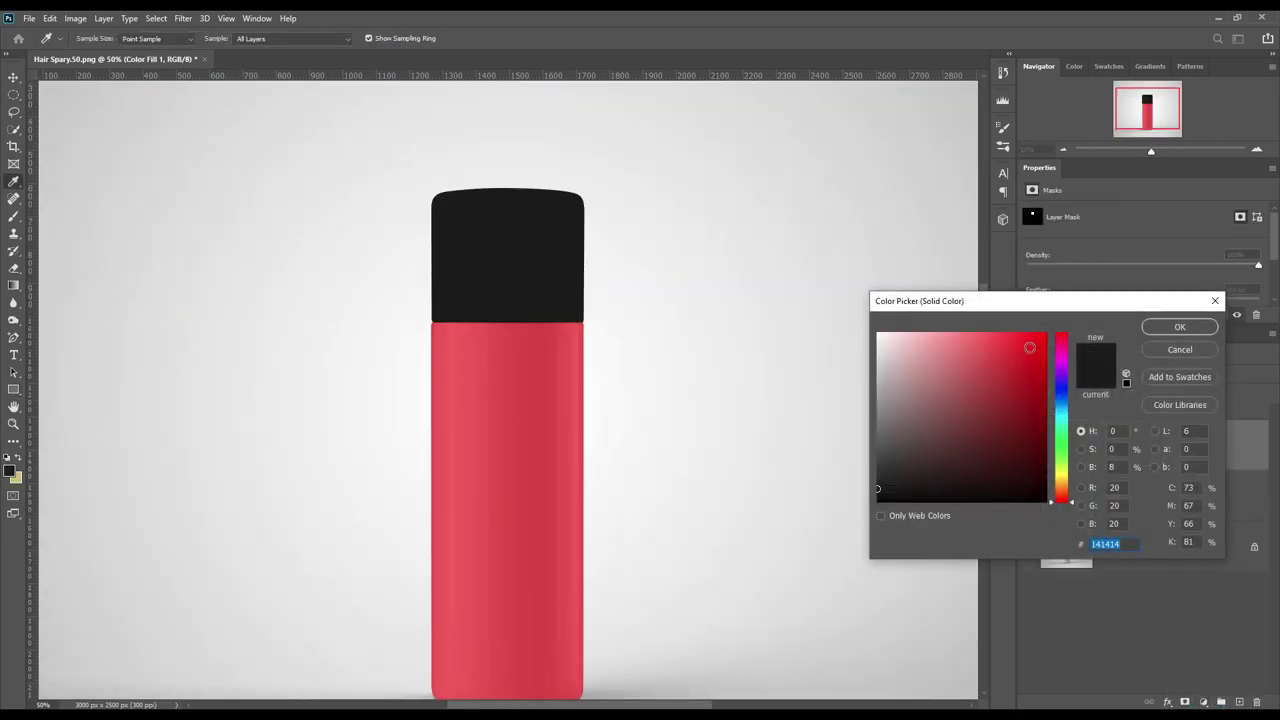
left_click_drag(1029, 347, 1046, 334)
left_click_drag(964, 402, 861, 477)
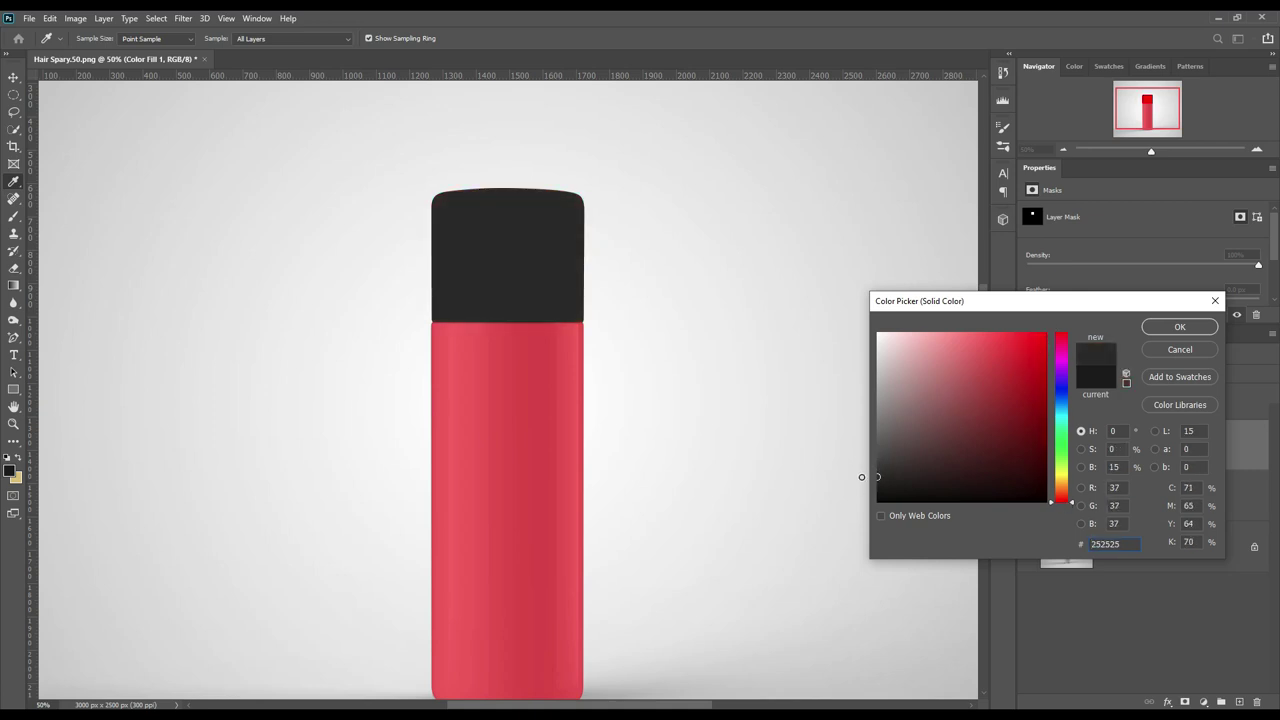
left_click(1200, 327)
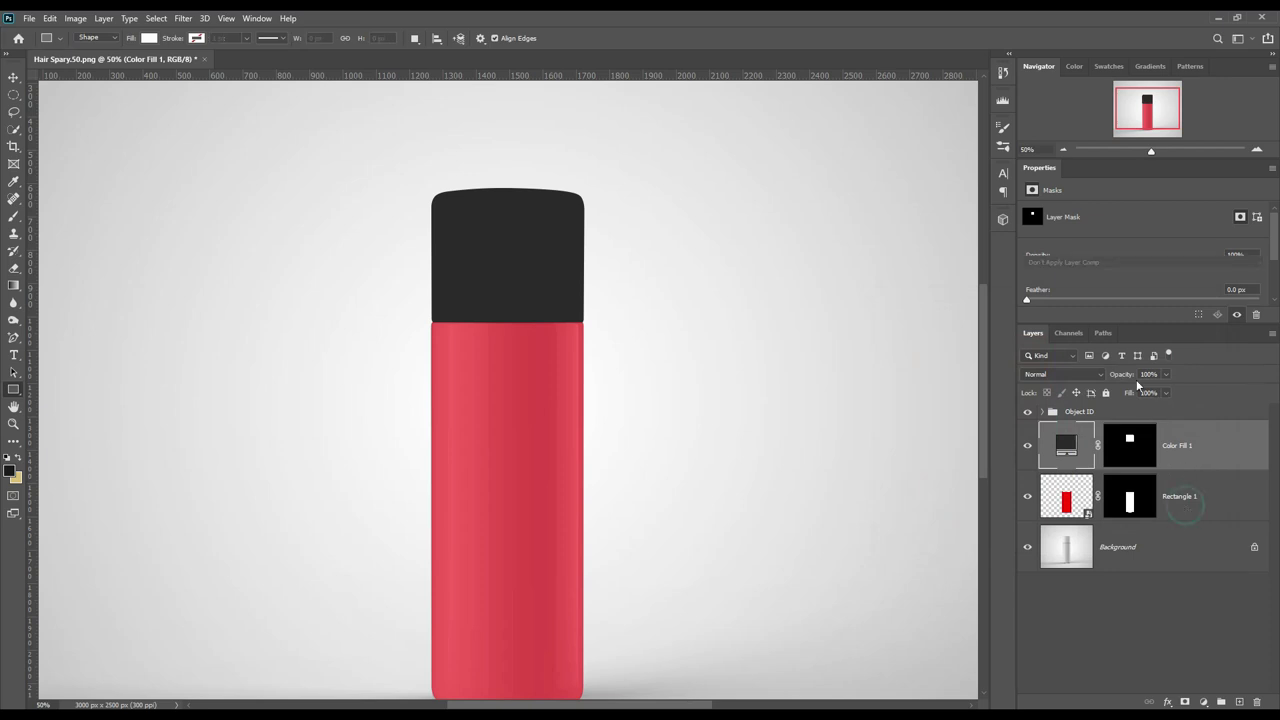
- Recolour the label smart object's rectangle to #111111, then save and close the .psb
left_click(1186, 504)
double_click(1087, 510)
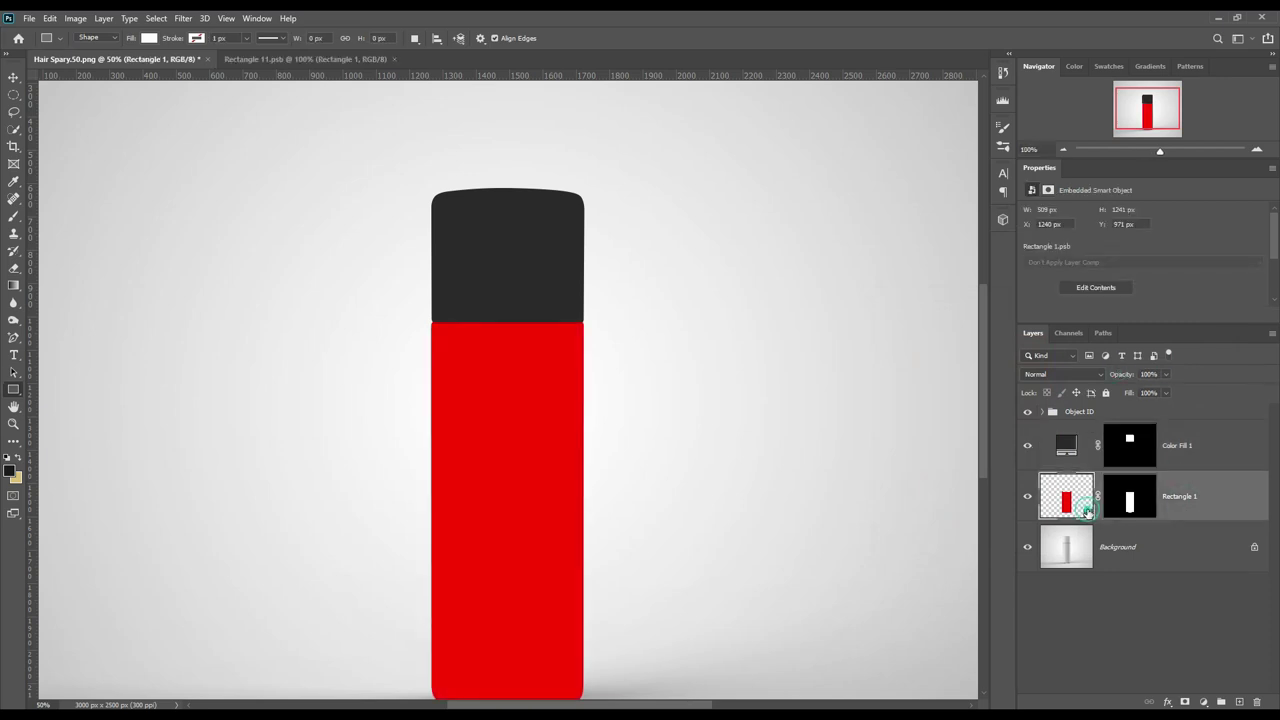
double_click(1058, 457)
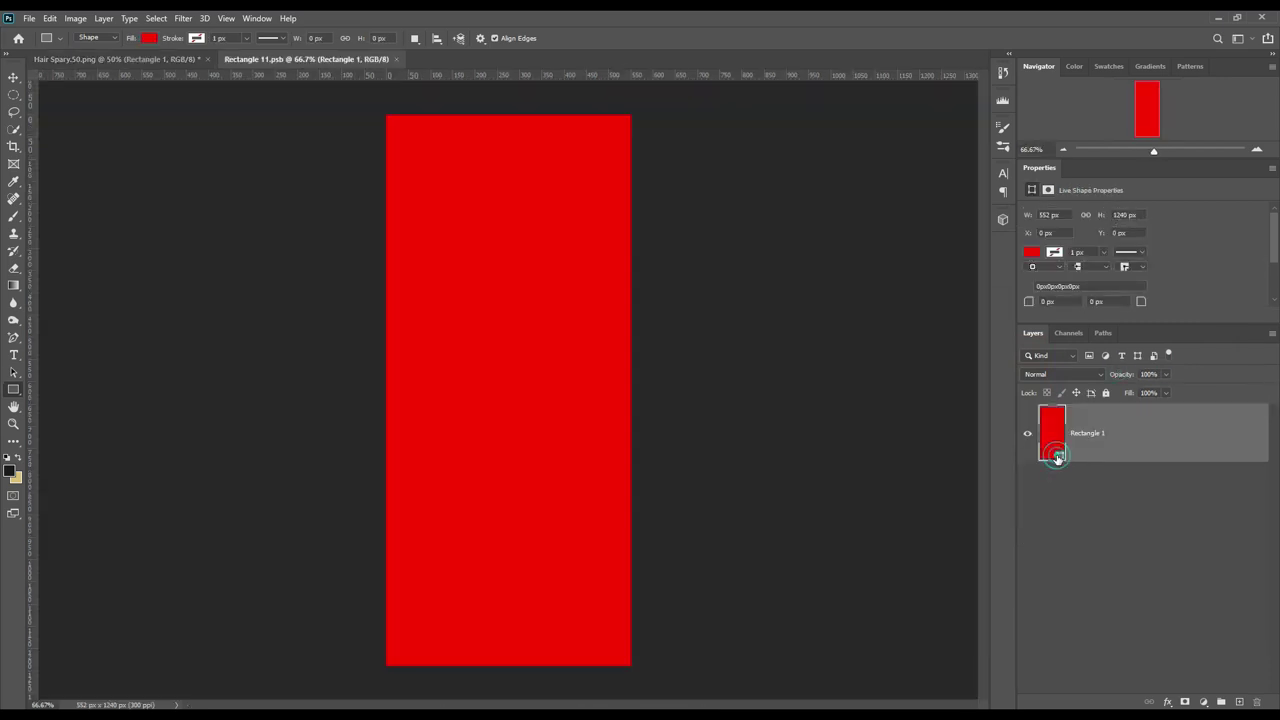
left_click_drag(928, 408, 860, 490)
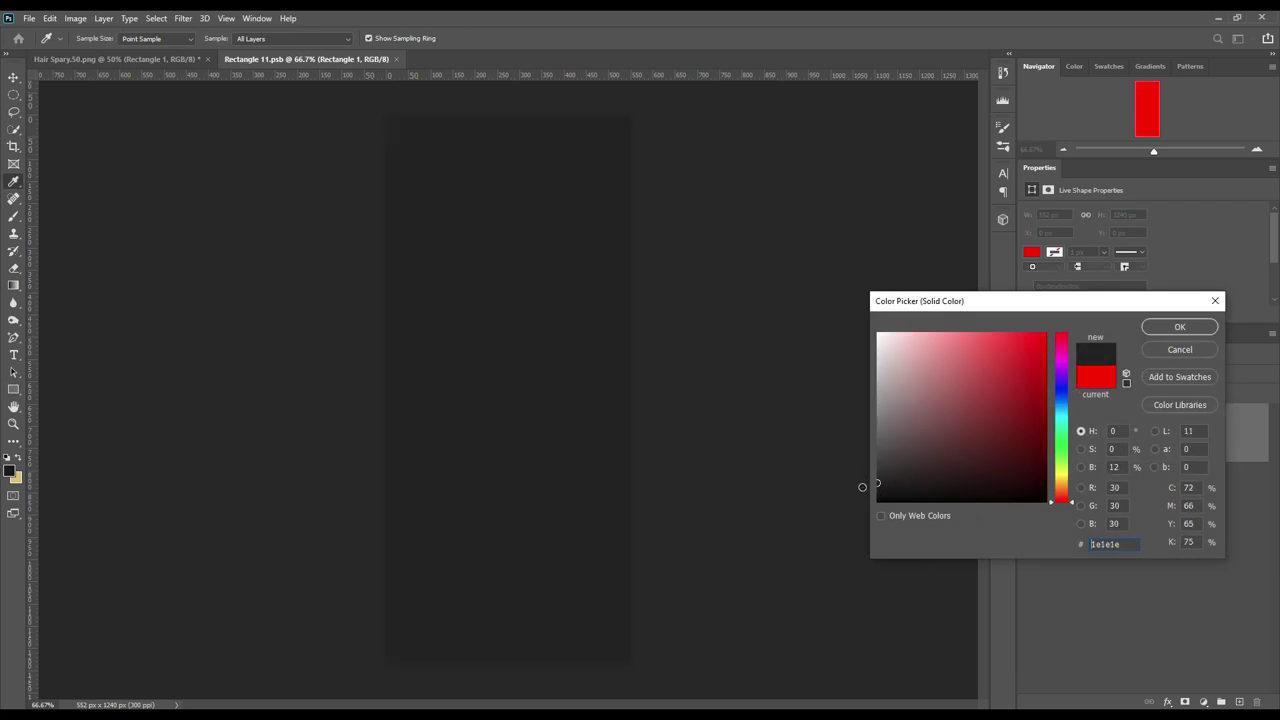
left_click(1199, 333)
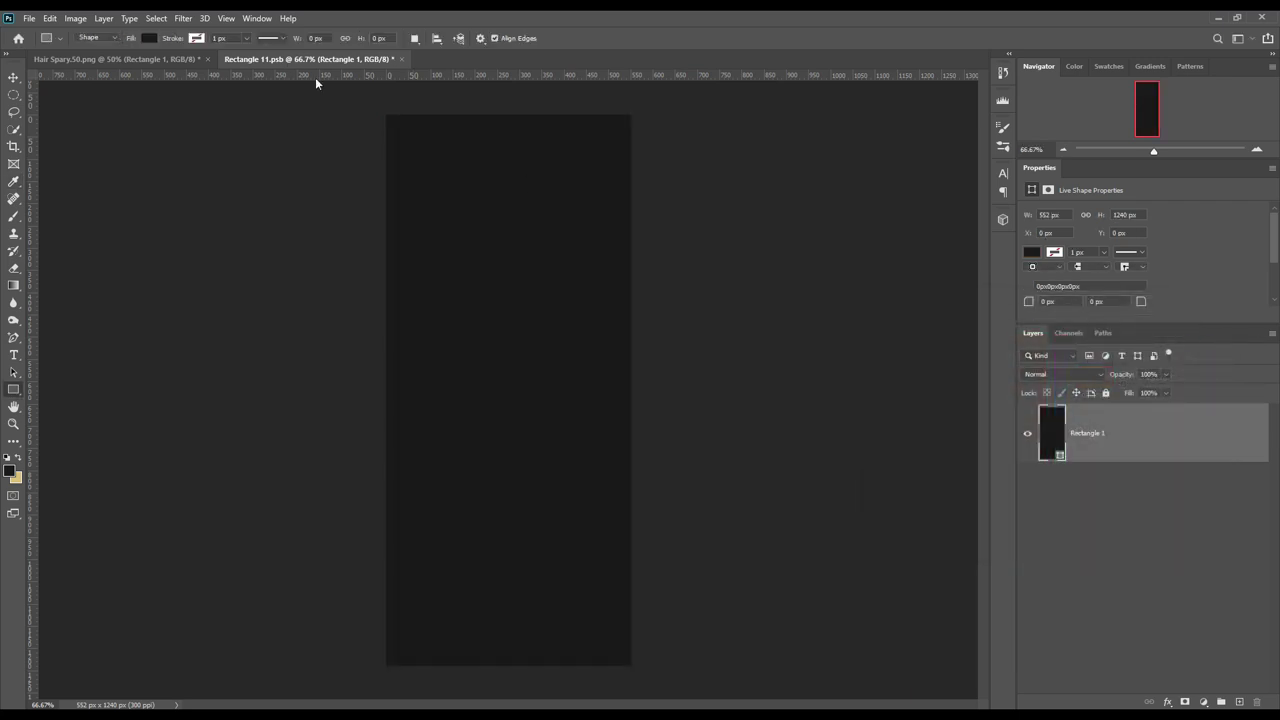
key("ctrl+s")
key("ctrl+w")
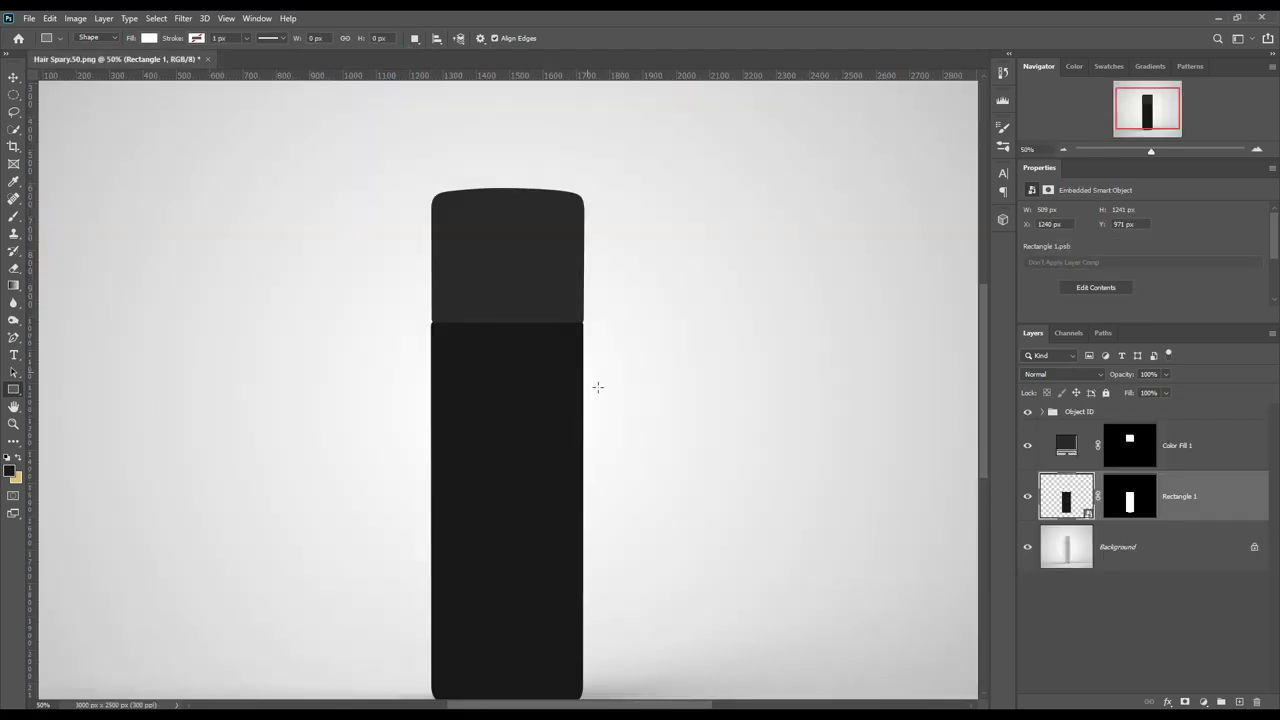
- Darken the cap fill to #121212 and select the label and cap areas together
double_click(1067, 447)
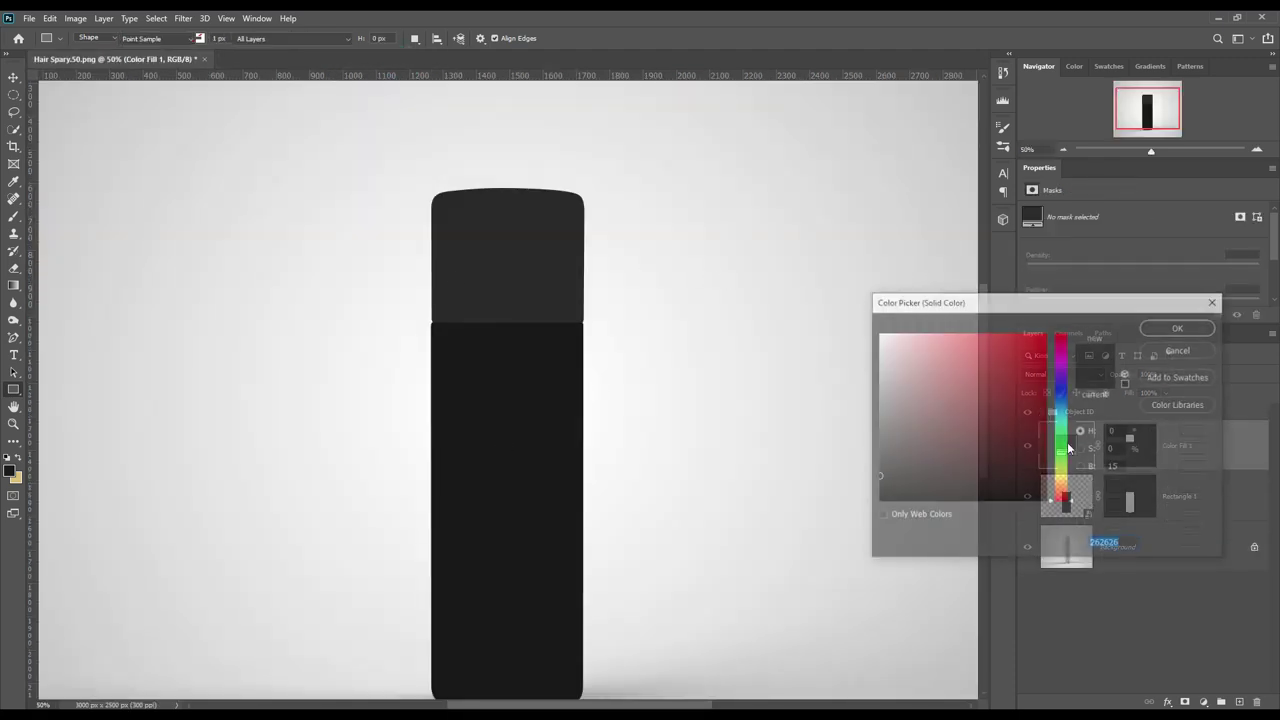
left_click_drag(887, 473, 877, 491)
left_click(1161, 330)
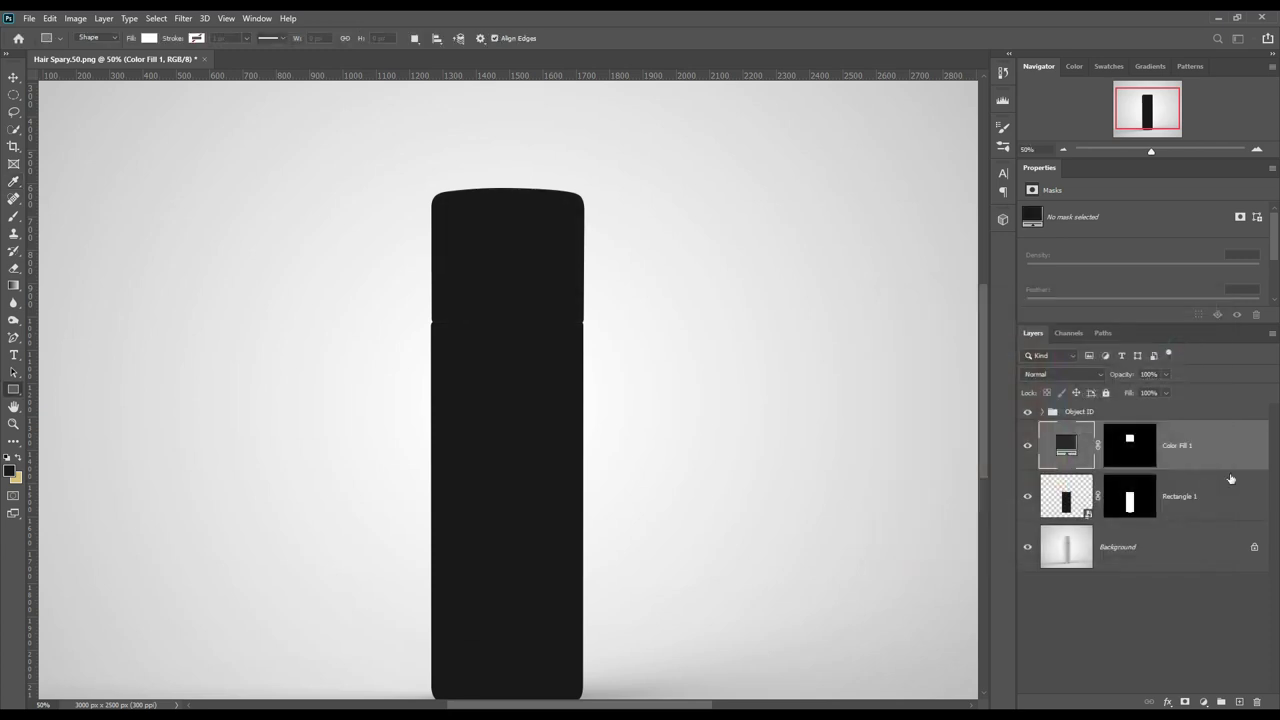
left_click(1130, 505, "ctrl")
left_click(1129, 440, "ctrl+shift")
- Copy the Background bottle onto a new top layer set to Multiply
left_click(1135, 543)
key("ctrl+j")
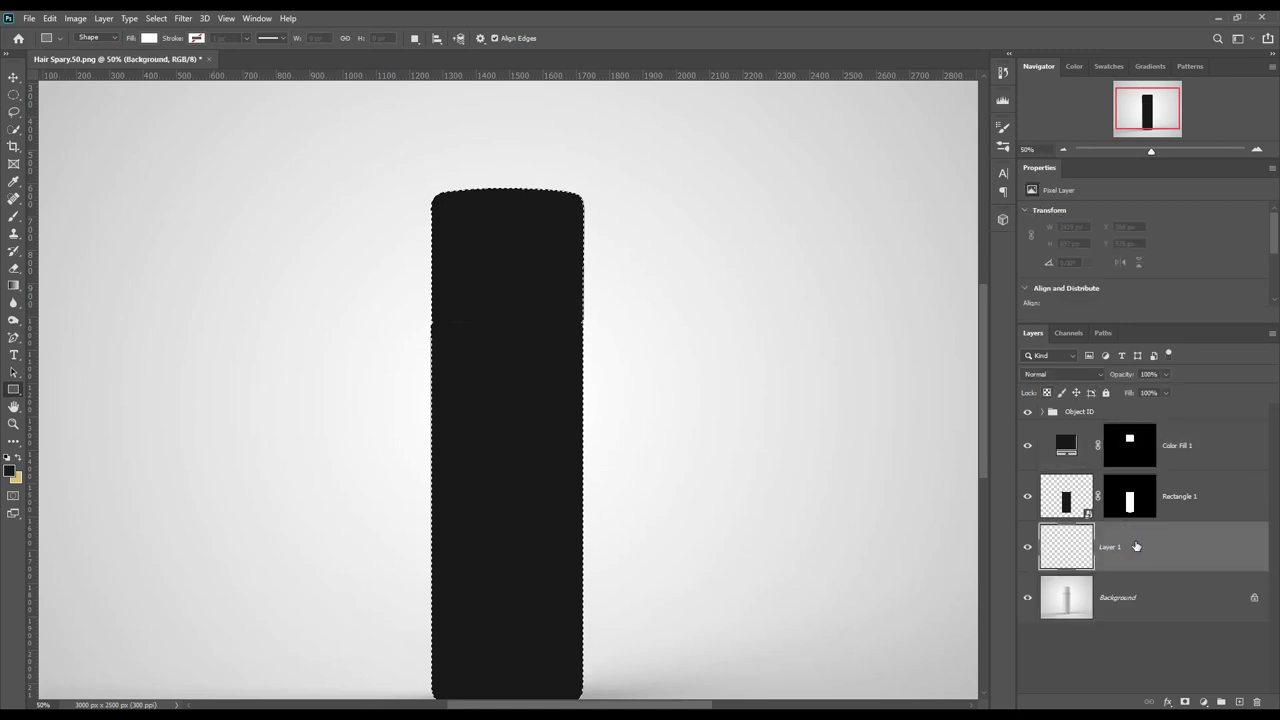
left_click_drag(1135, 546, 1135, 412)
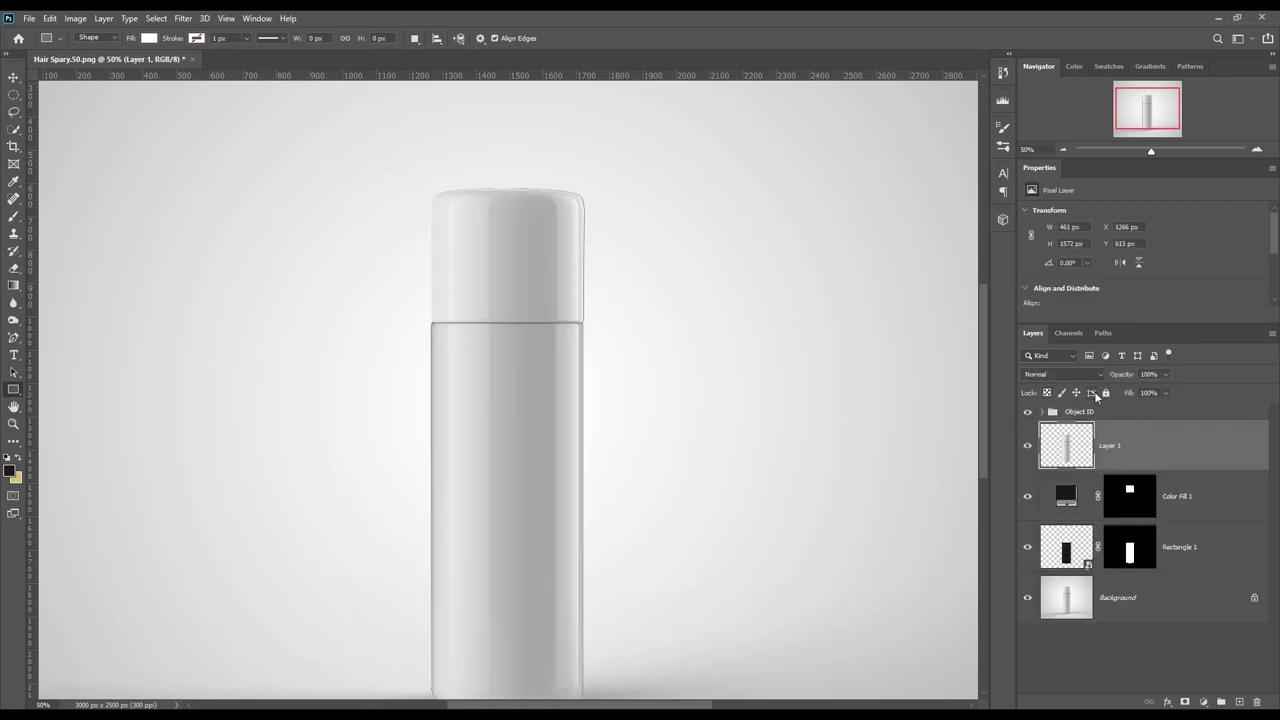
left_click(1086, 376)
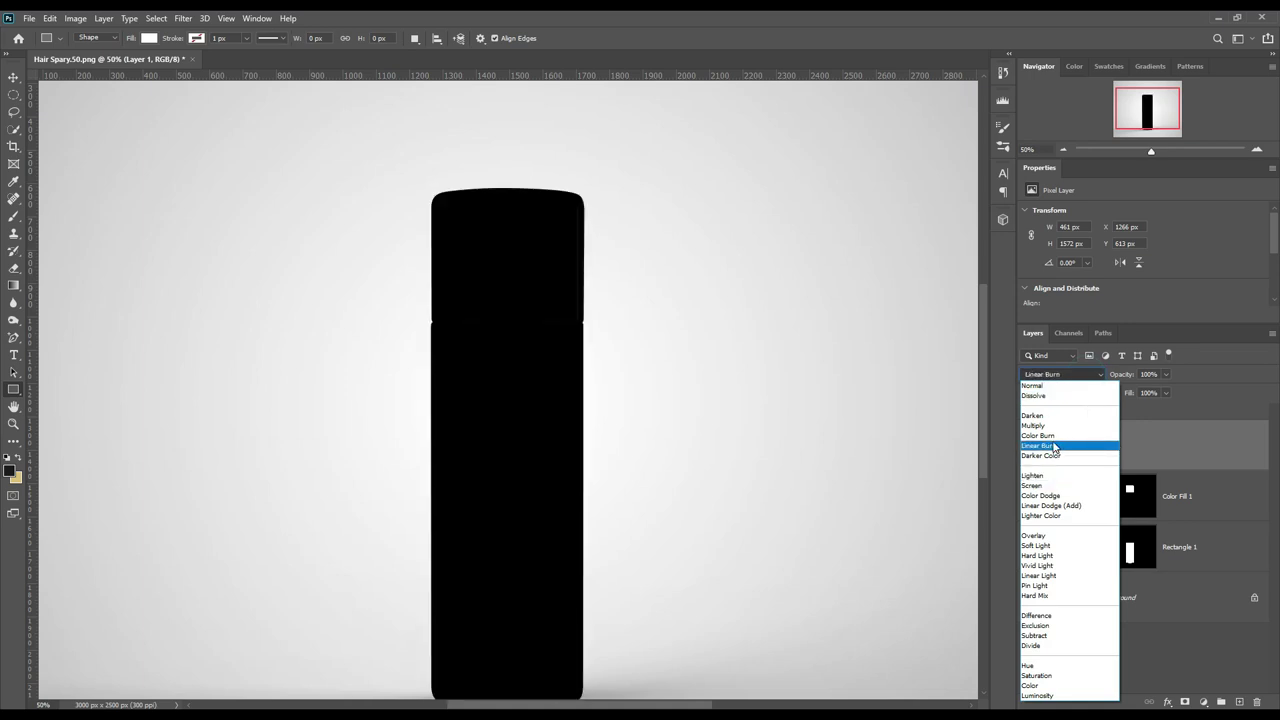
left_click(1046, 426)
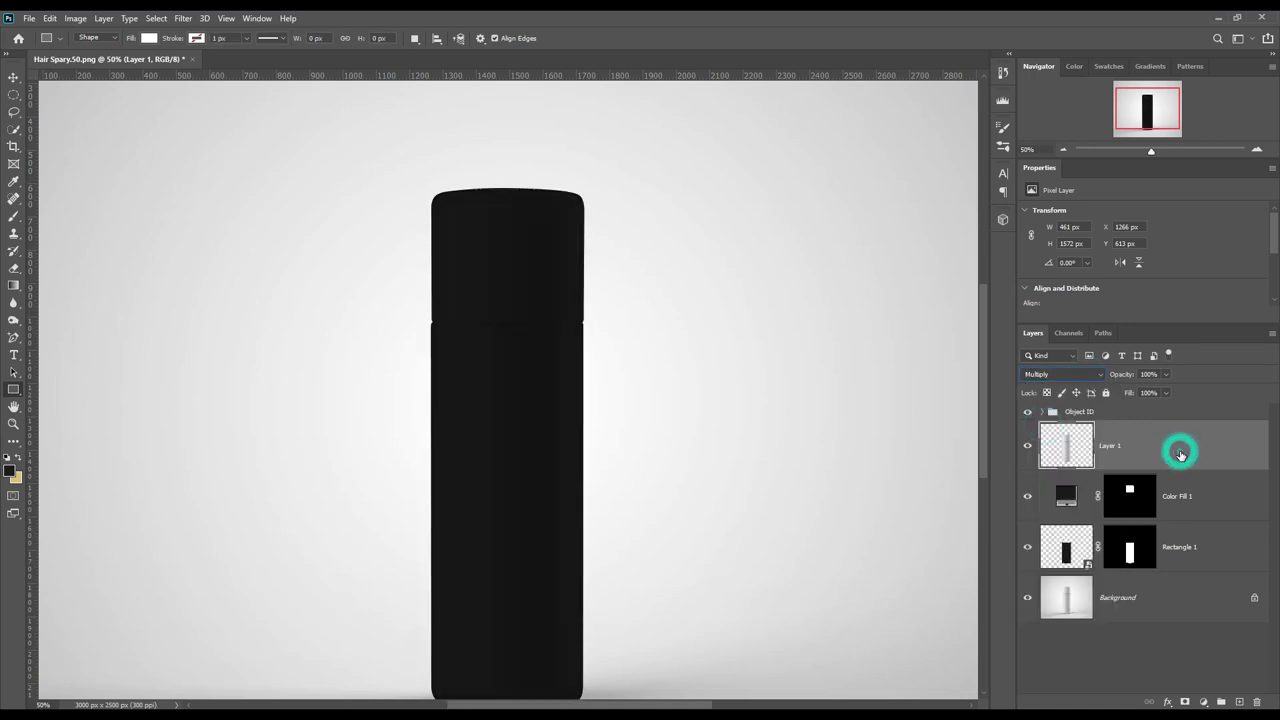
- Duplicate the Multiply layer twice, naming the three layers Shadow, Midtone and Light
key("ctrl+j")
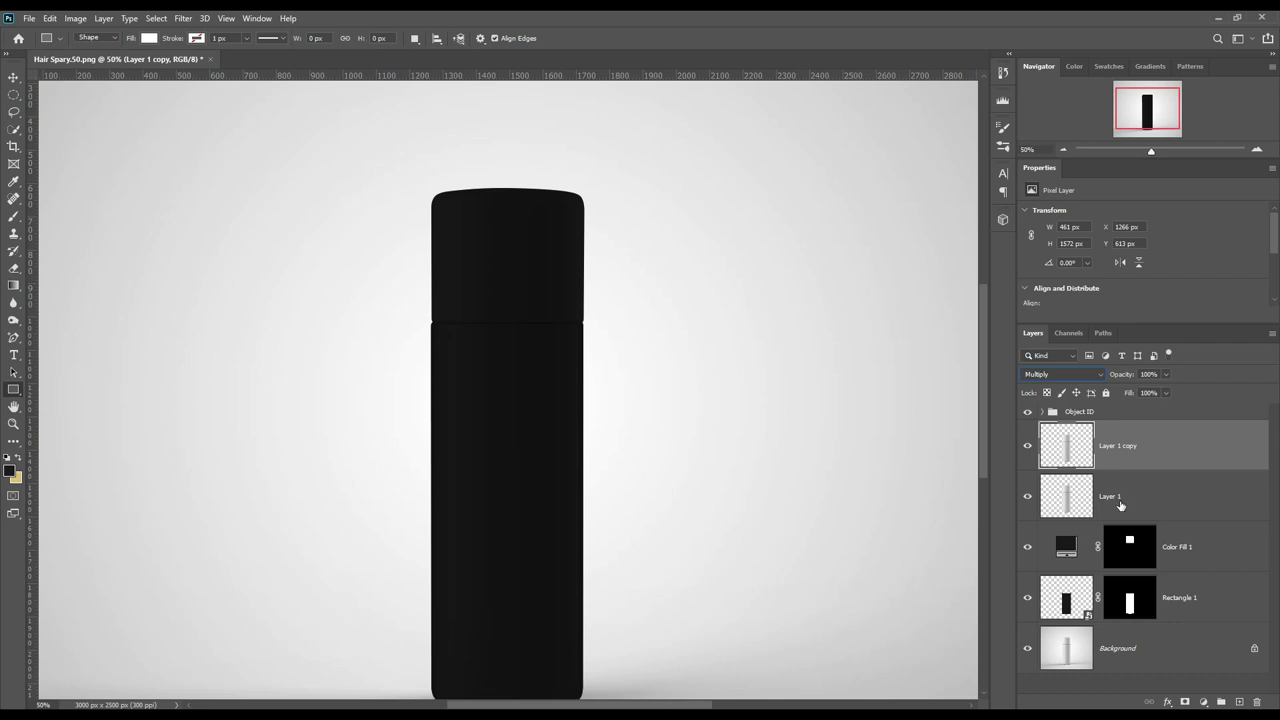
double_click(1112, 497)
type("Shadow")
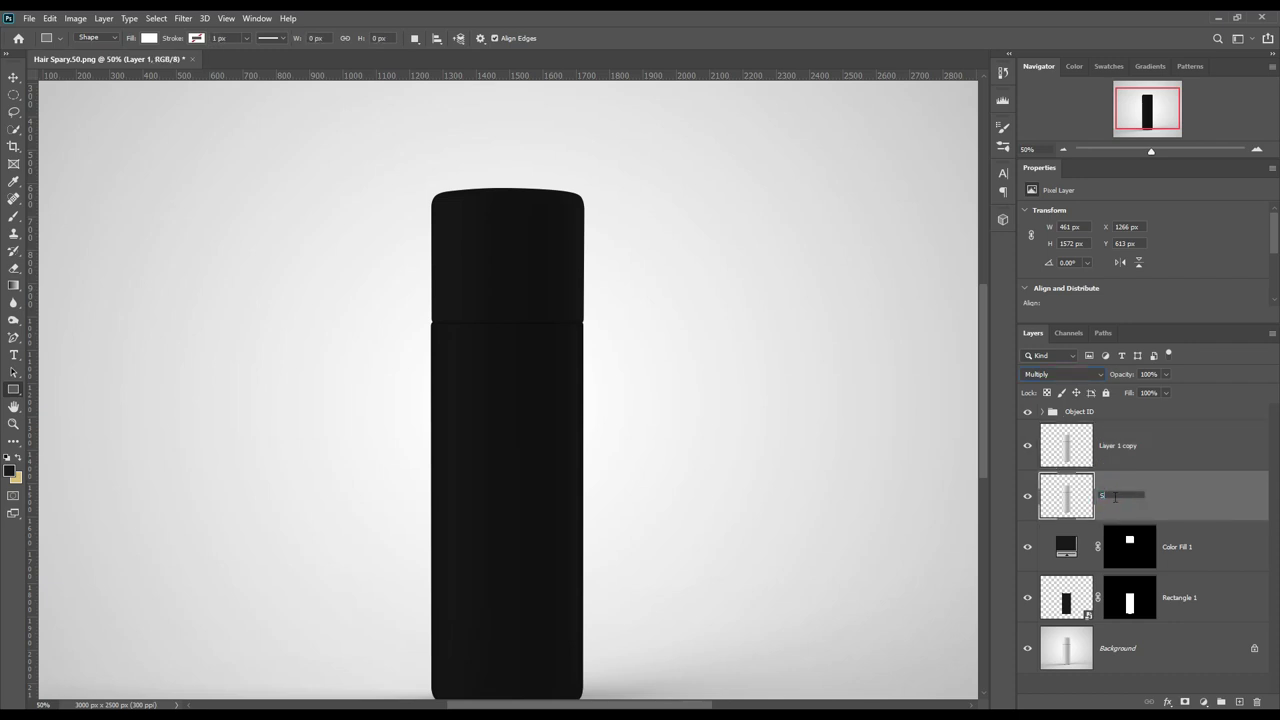
double_click(1129, 447)
type("Midtone")
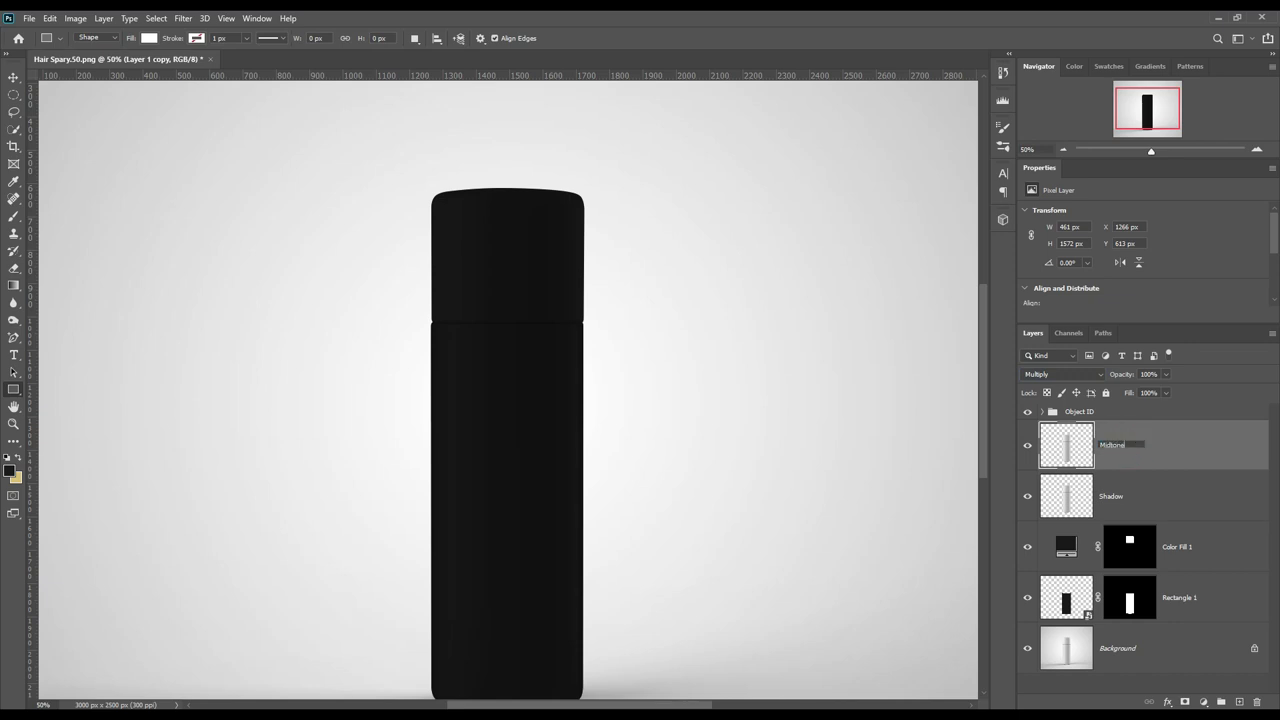
key("Return")
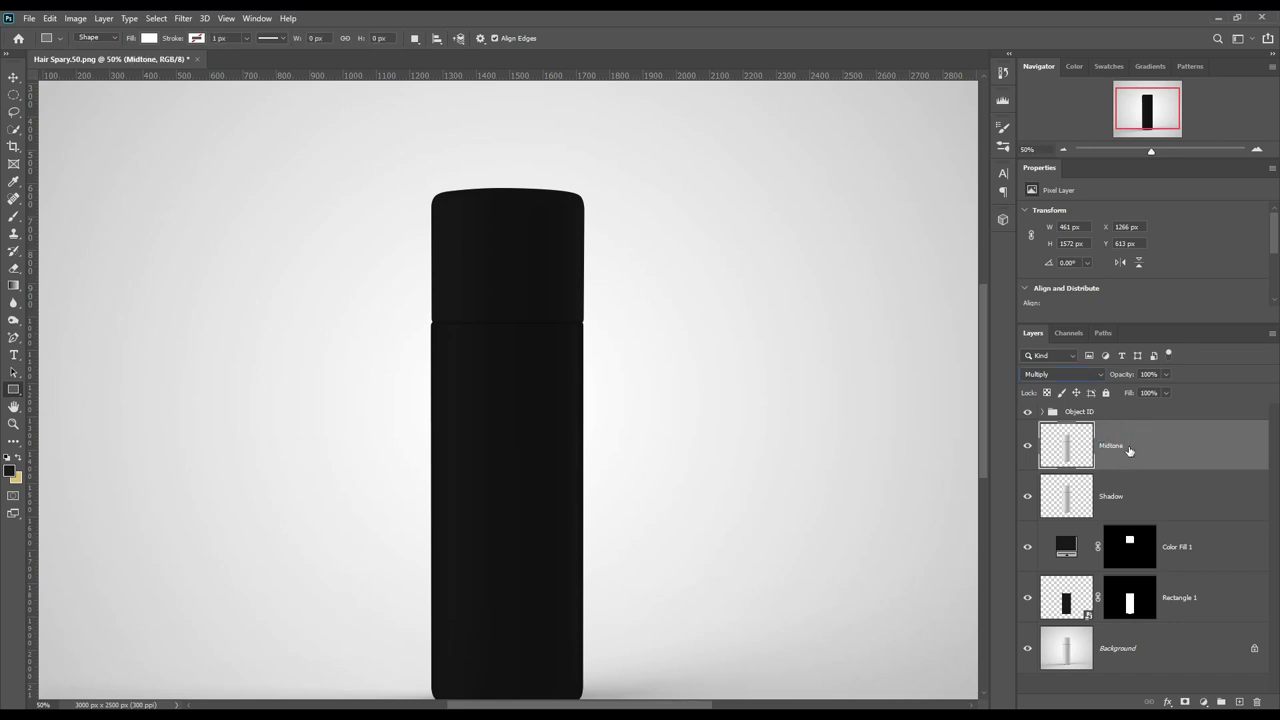
key("ctrl+j")
double_click(1129, 447)
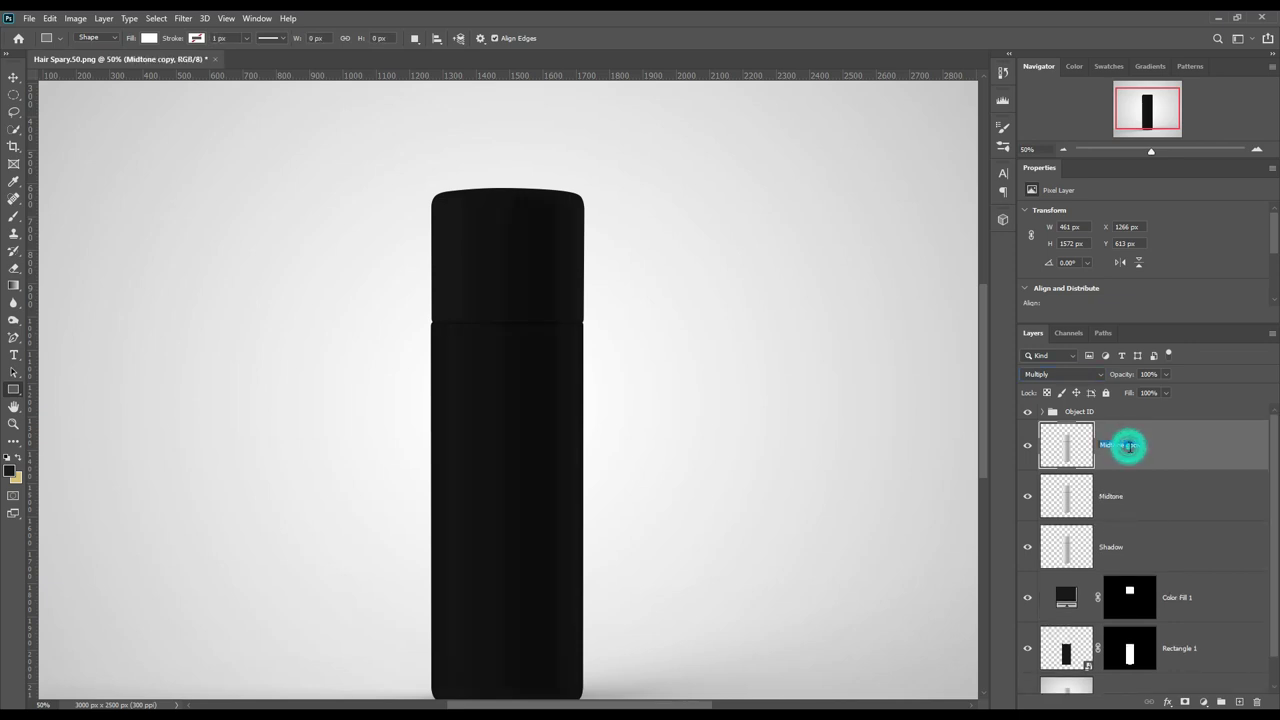
type("Light")
key("Return")
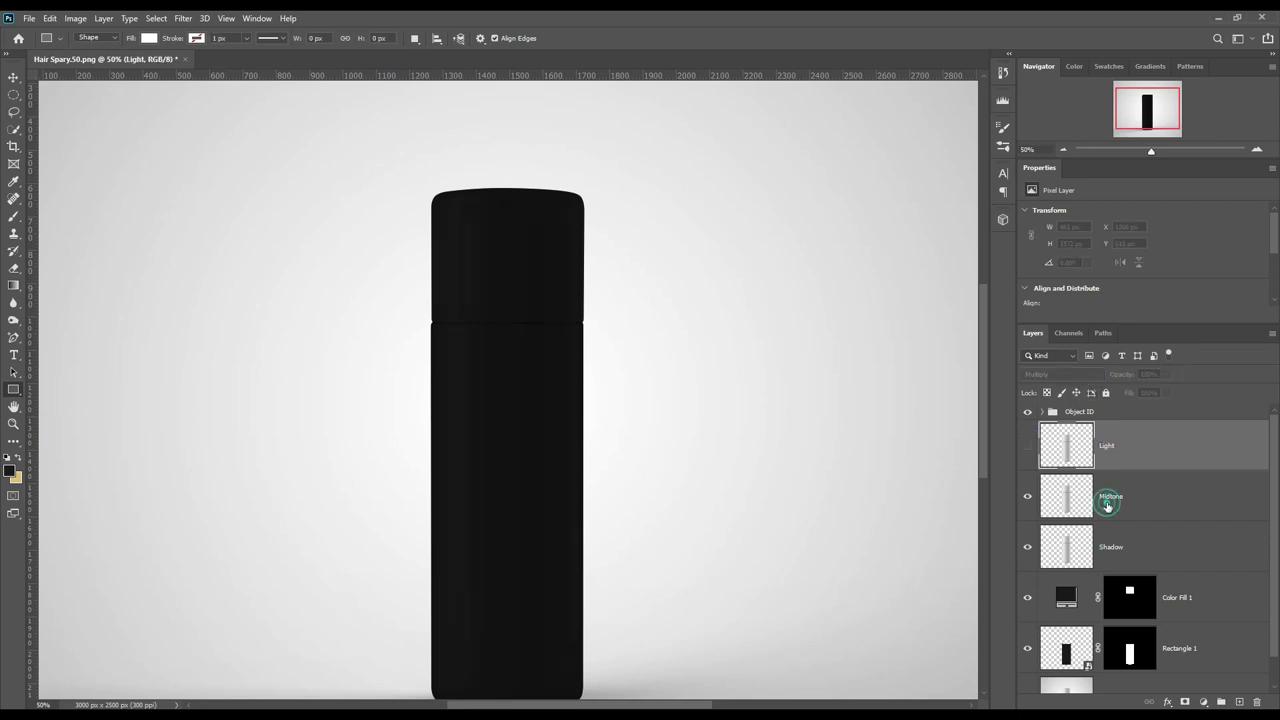
- Set the Midtone layer's blend mode to Linear Dodge (Add)
left_click(1105, 496)
left_click(1065, 374)
left_click(1068, 506)
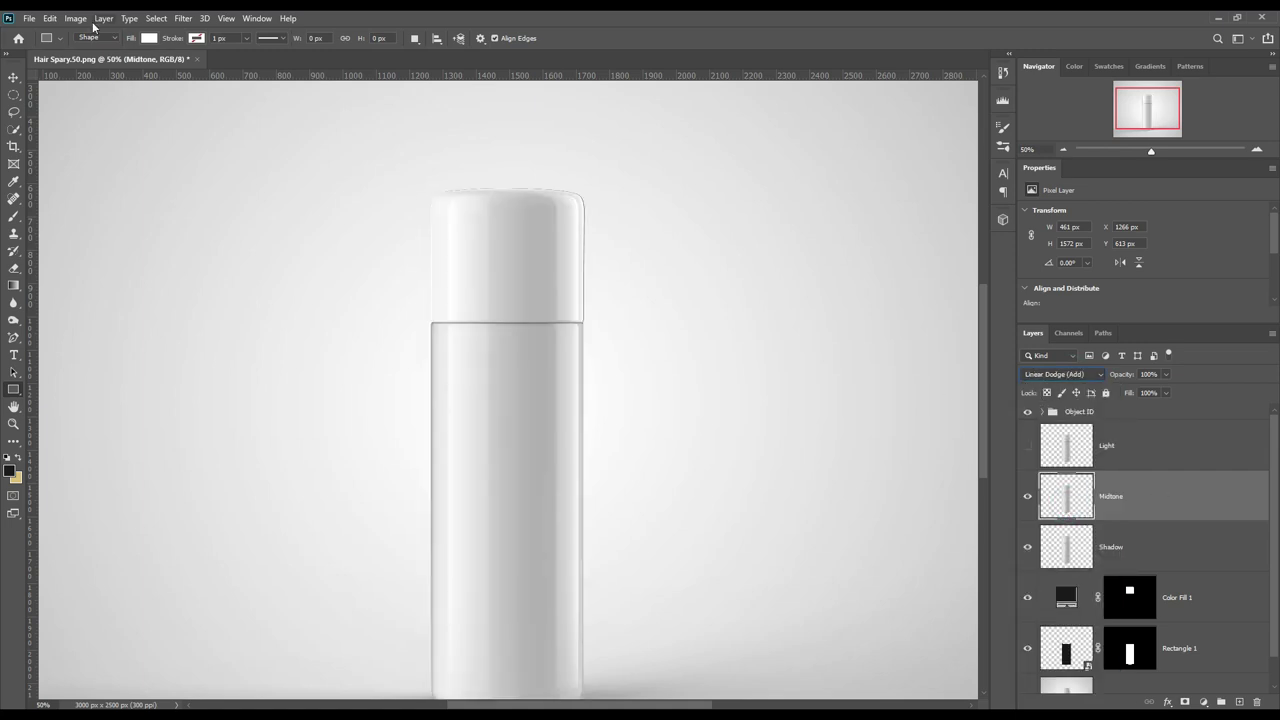
- Apply Levels to Midtone with input black at 188 and output white at 91
left_click(75, 18)
left_click(230, 64)
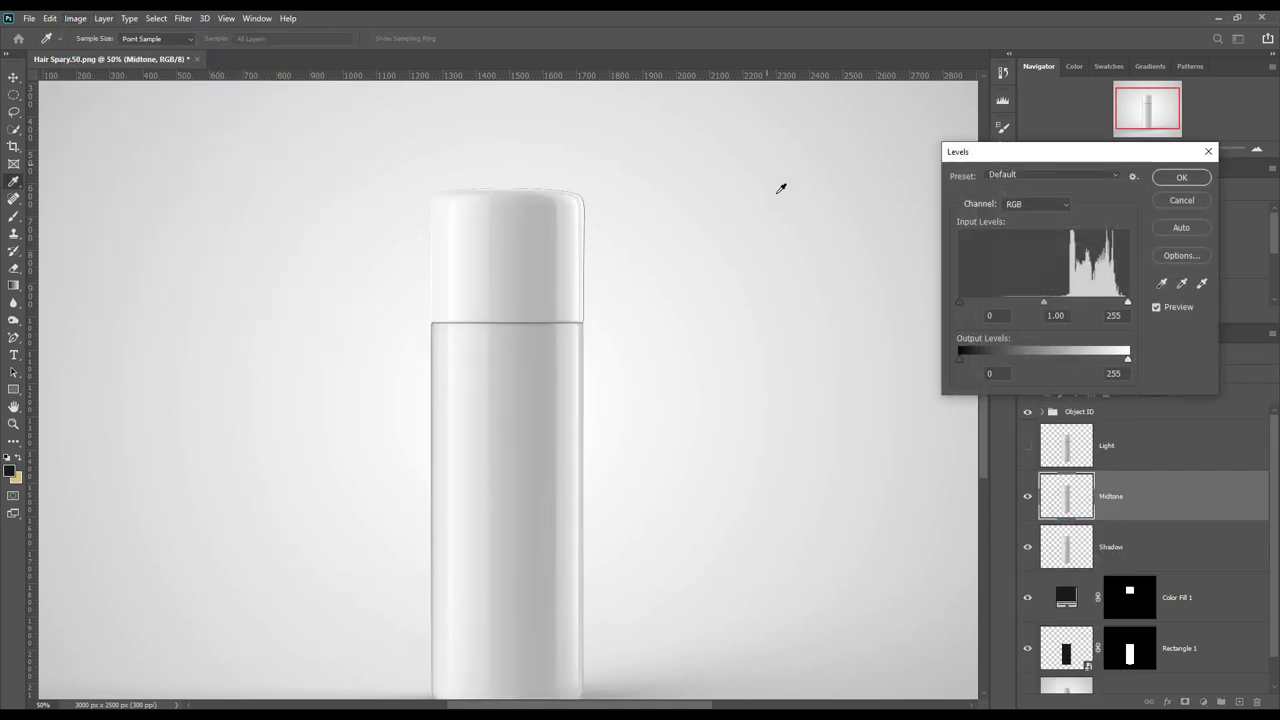
double_click(992, 315)
type("125")
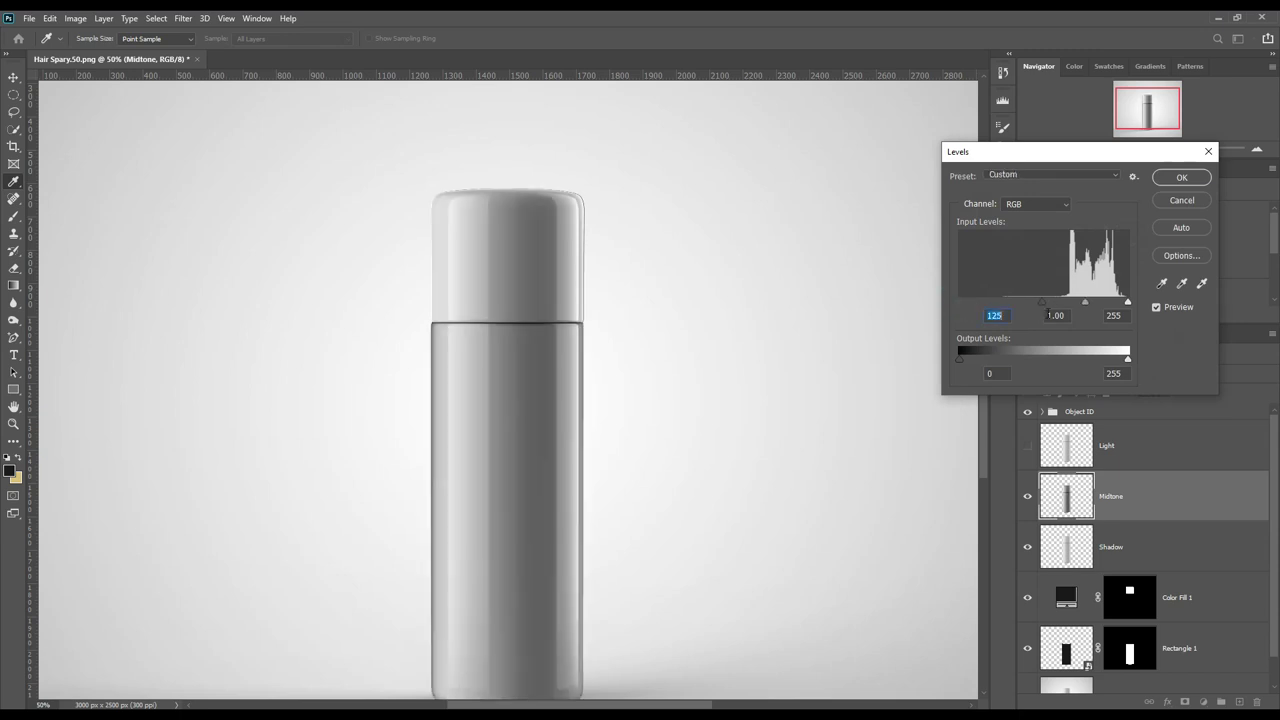
mouse_move(1043, 301)
left_mouse_down()
mouse_move(1094, 301)
mouse_move(1085, 307)
left_mouse_up()
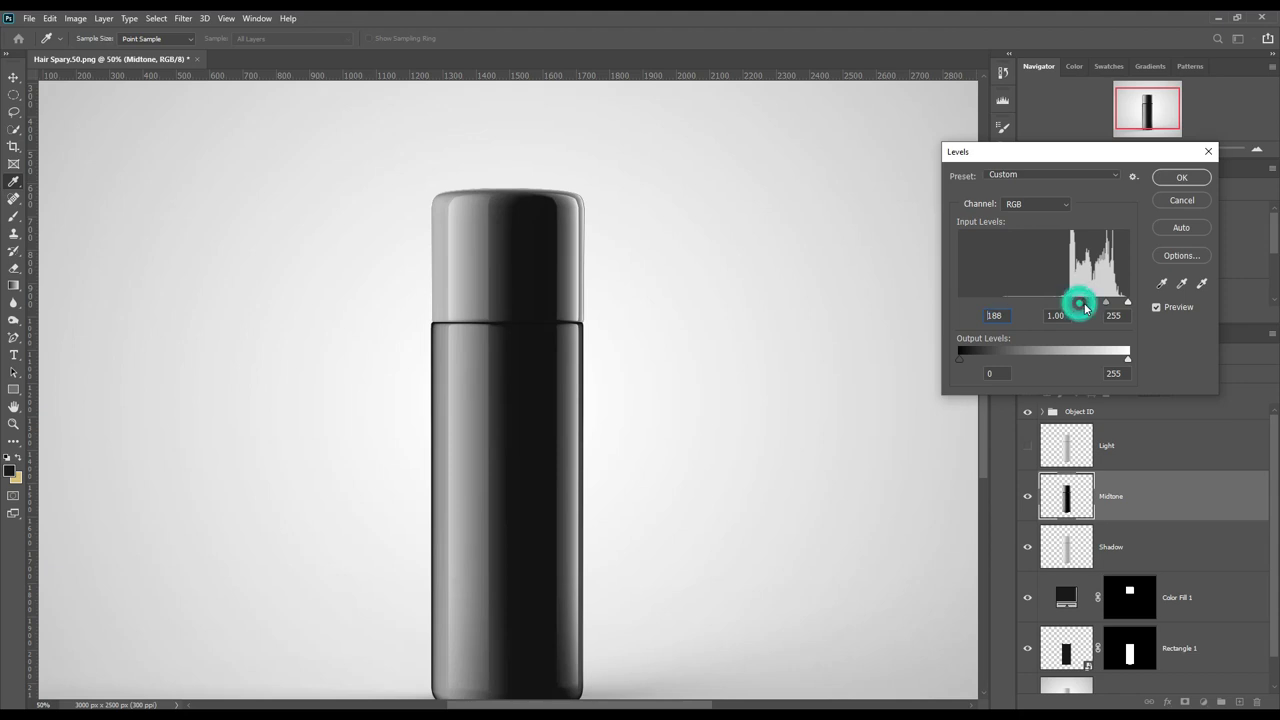
left_click_drag(1121, 364, 1020, 364)
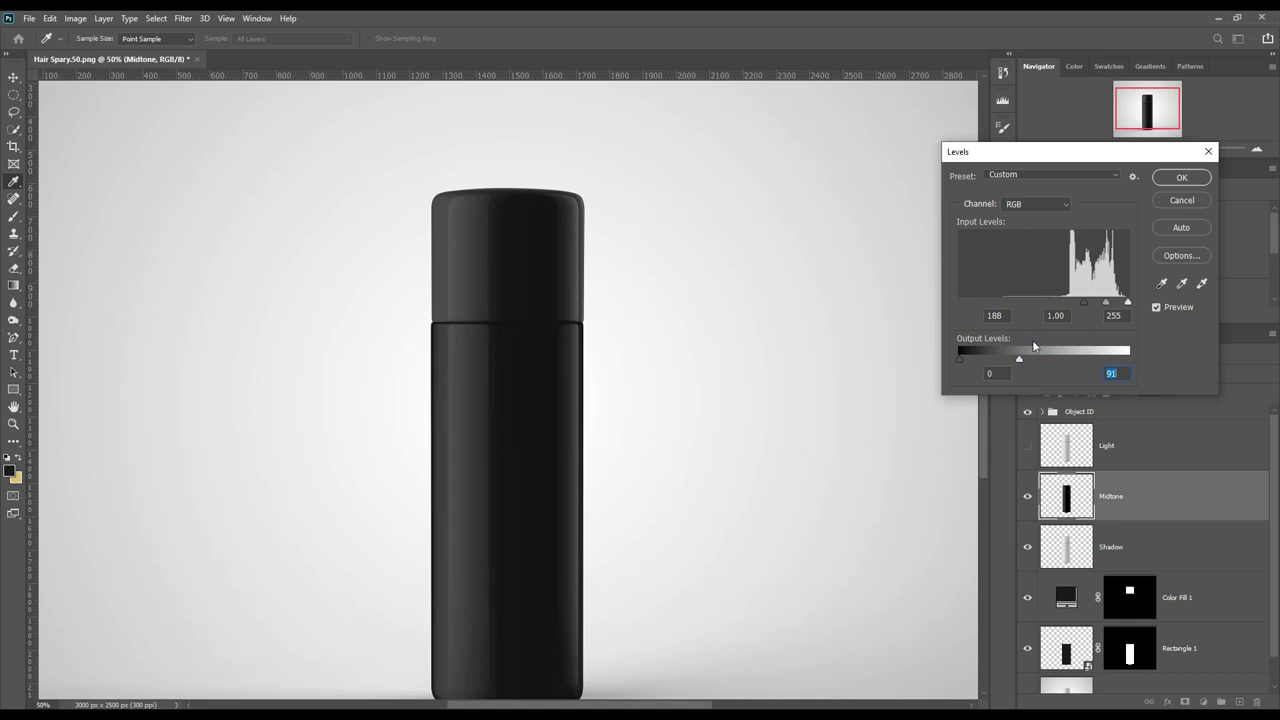
left_click(1172, 178)
- Make the Light layer visible and set its blend mode to Screen
left_click(1027, 446)
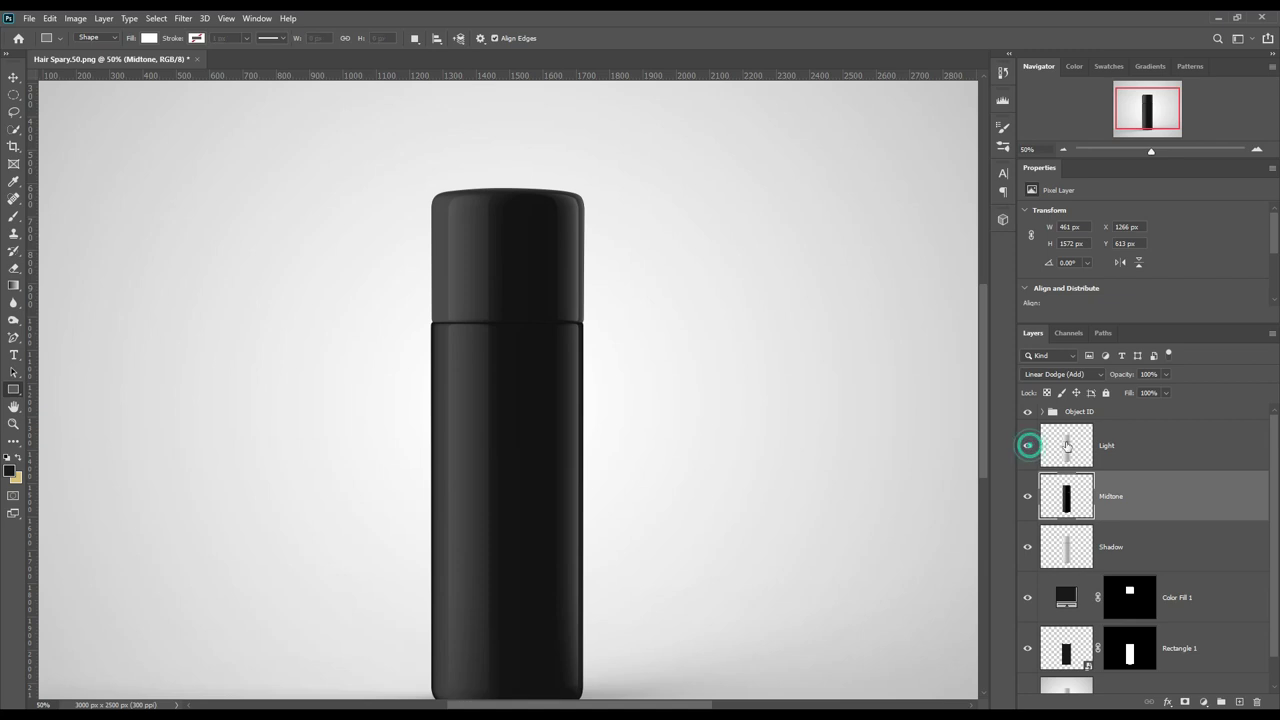
left_click(1070, 446)
left_click(1062, 375)
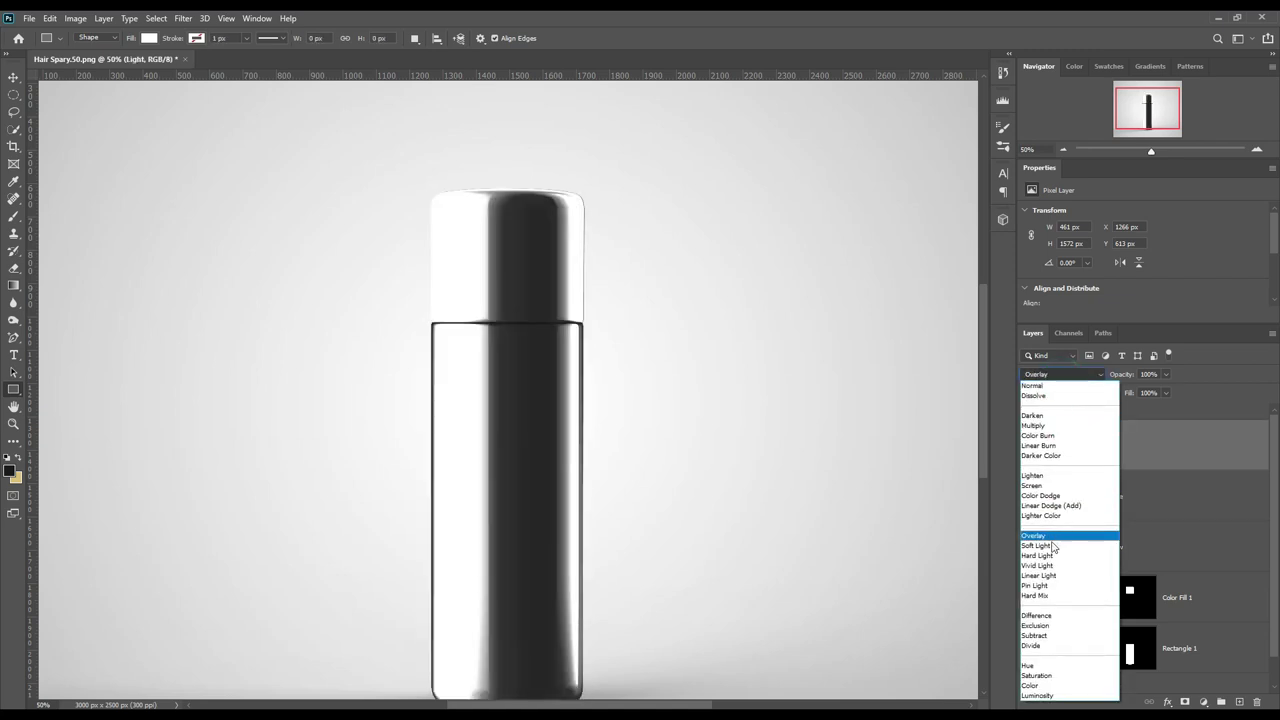
left_click(1040, 476)
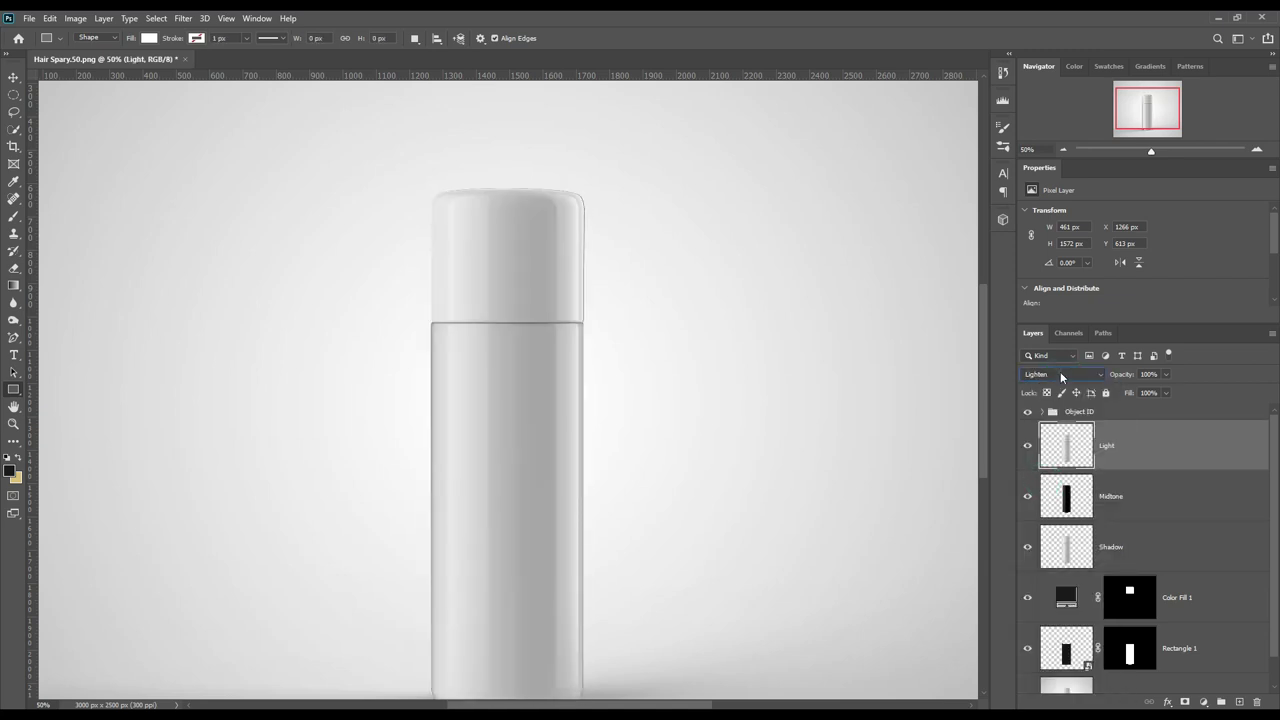
left_click(1060, 374)
left_click(1062, 480)
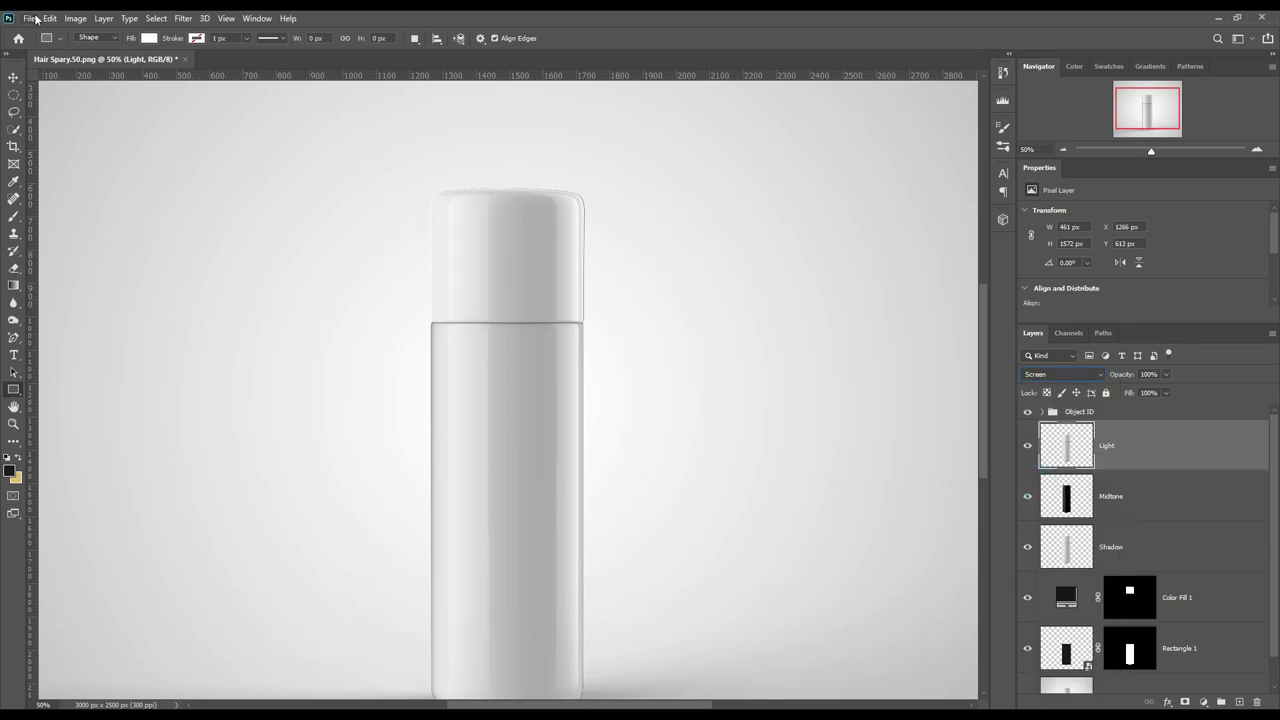
- Apply Levels to the Light layer with the black input level at 194
left_click(67, 20)
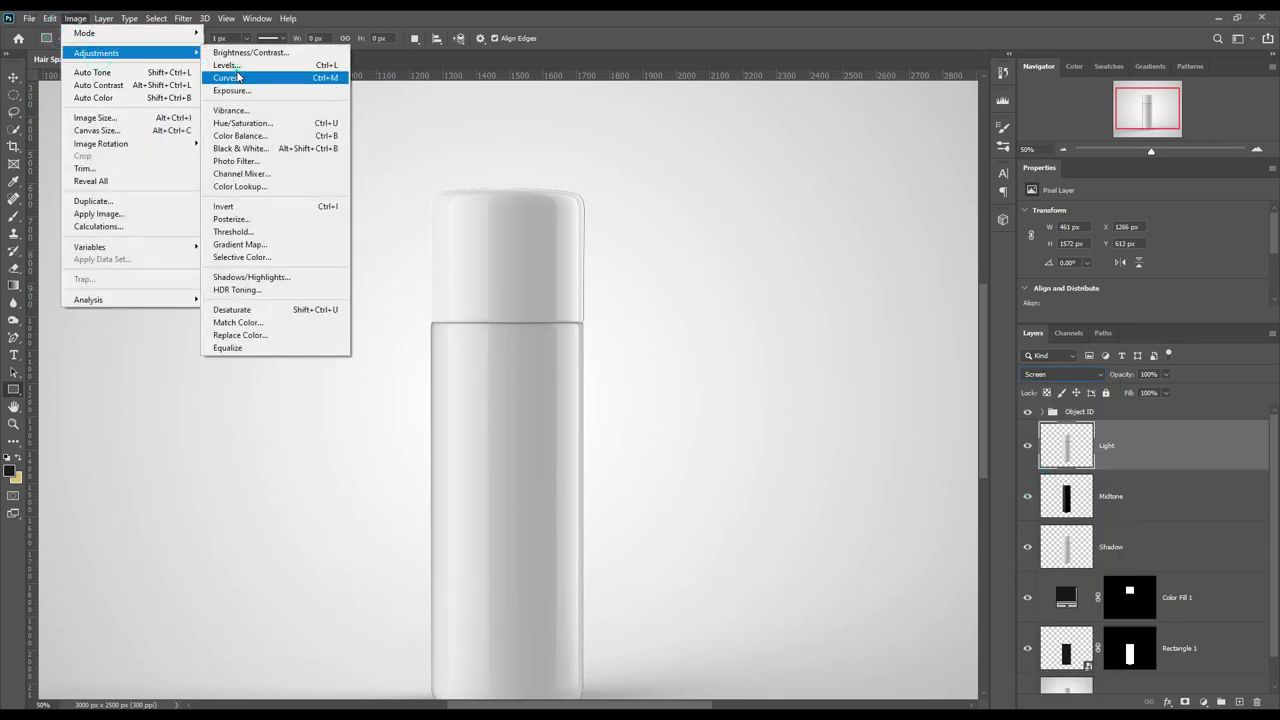
left_click(240, 79)
left_click(1164, 208)
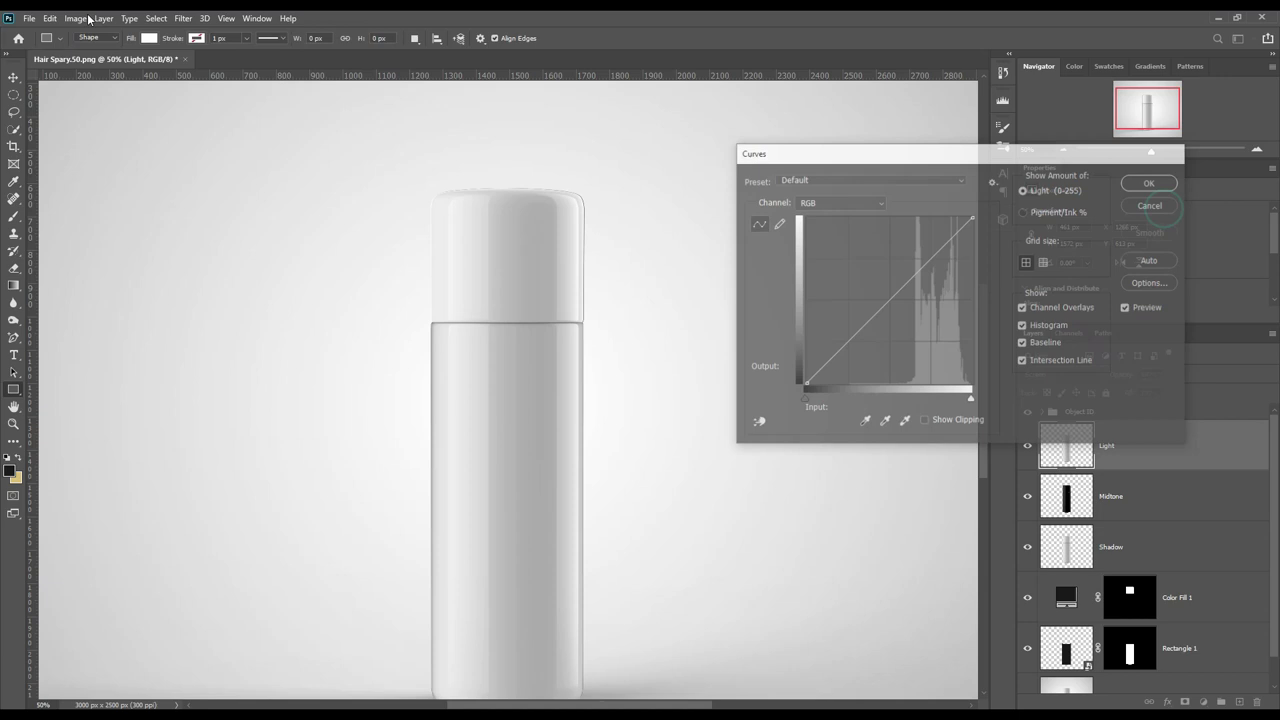
left_click(75, 18)
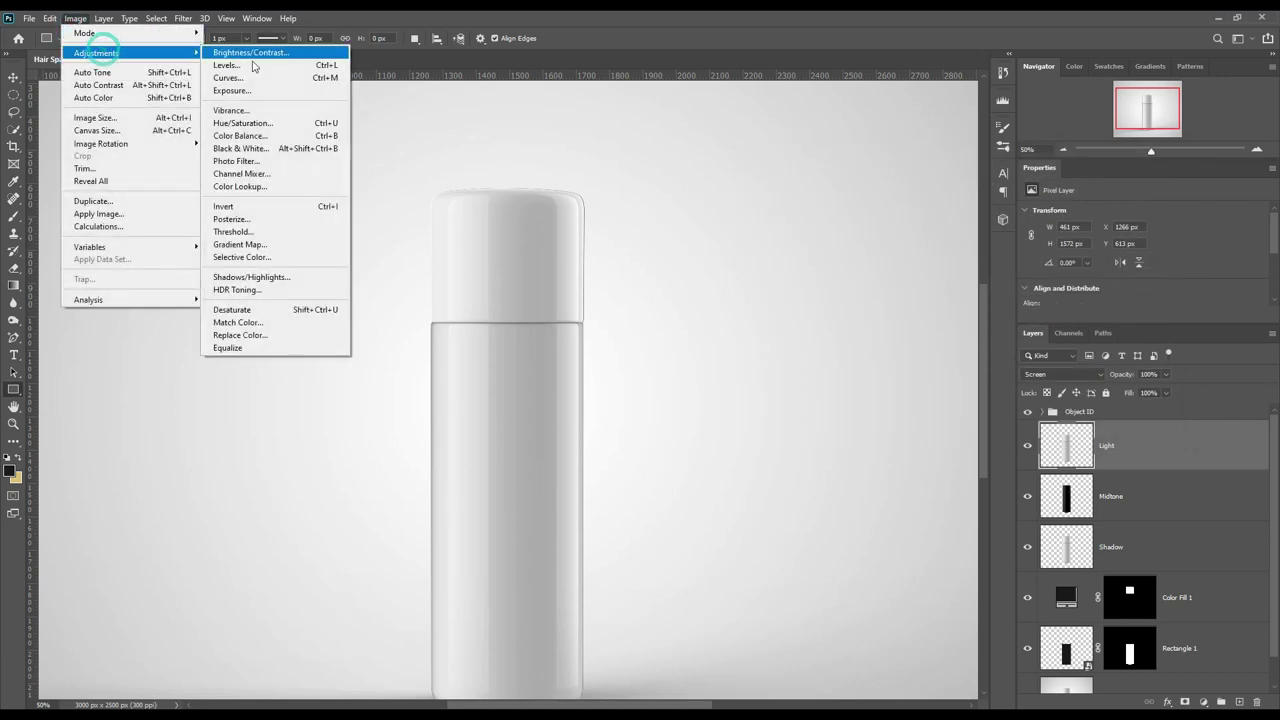
mouse_move(96, 53)
left_click(240, 66)
left_click_drag(961, 301, 1084, 302)
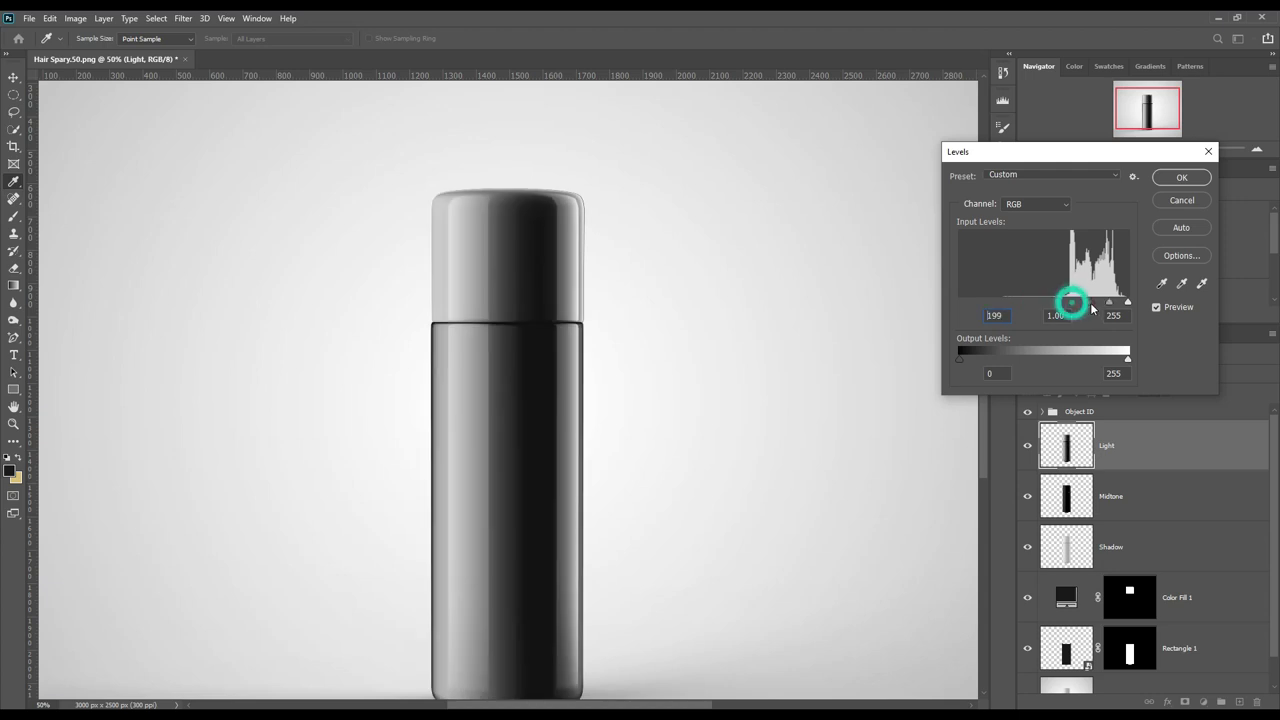
left_click(1084, 303)
left_click(1084, 303)
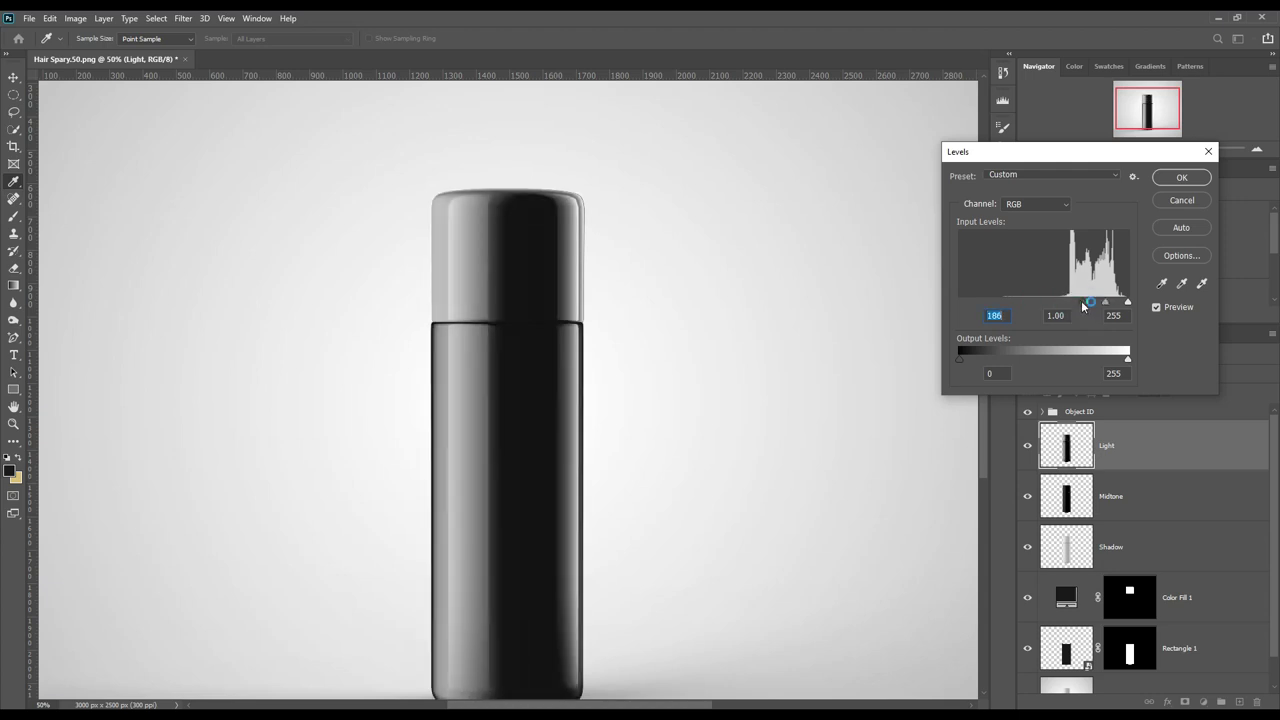
left_click_drag(1084, 303, 1089, 302)
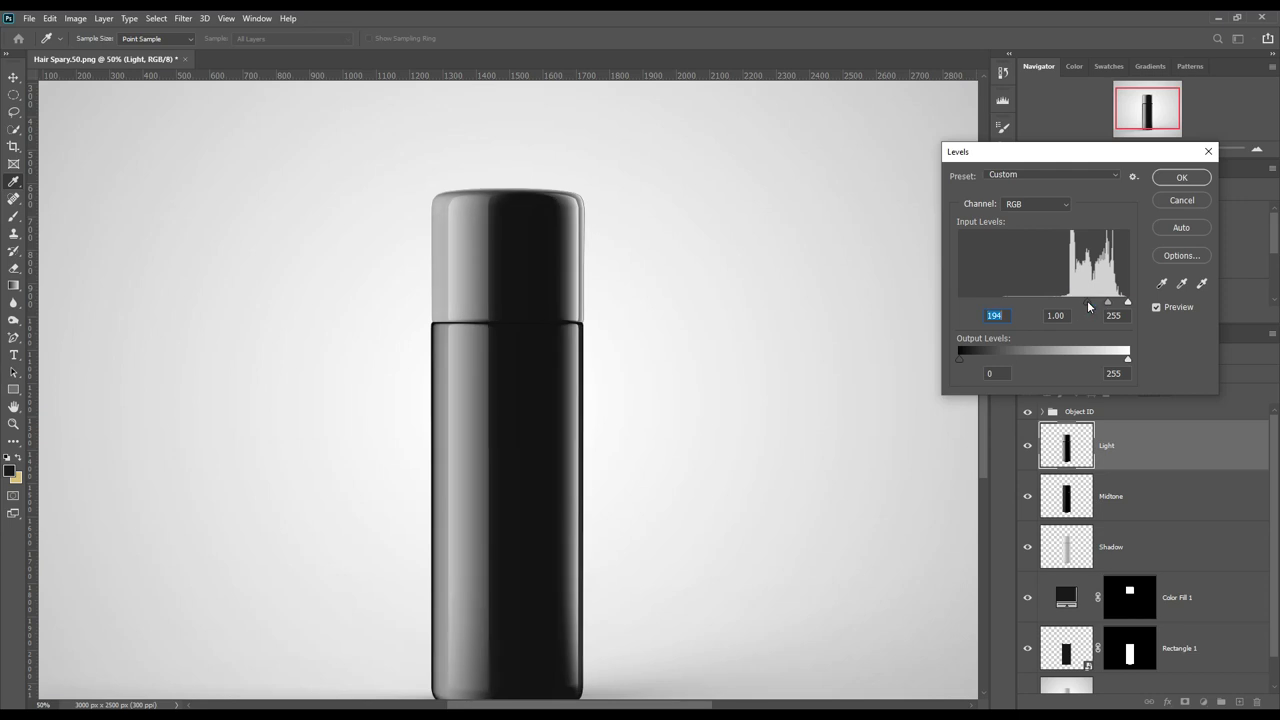
left_click(1170, 180)
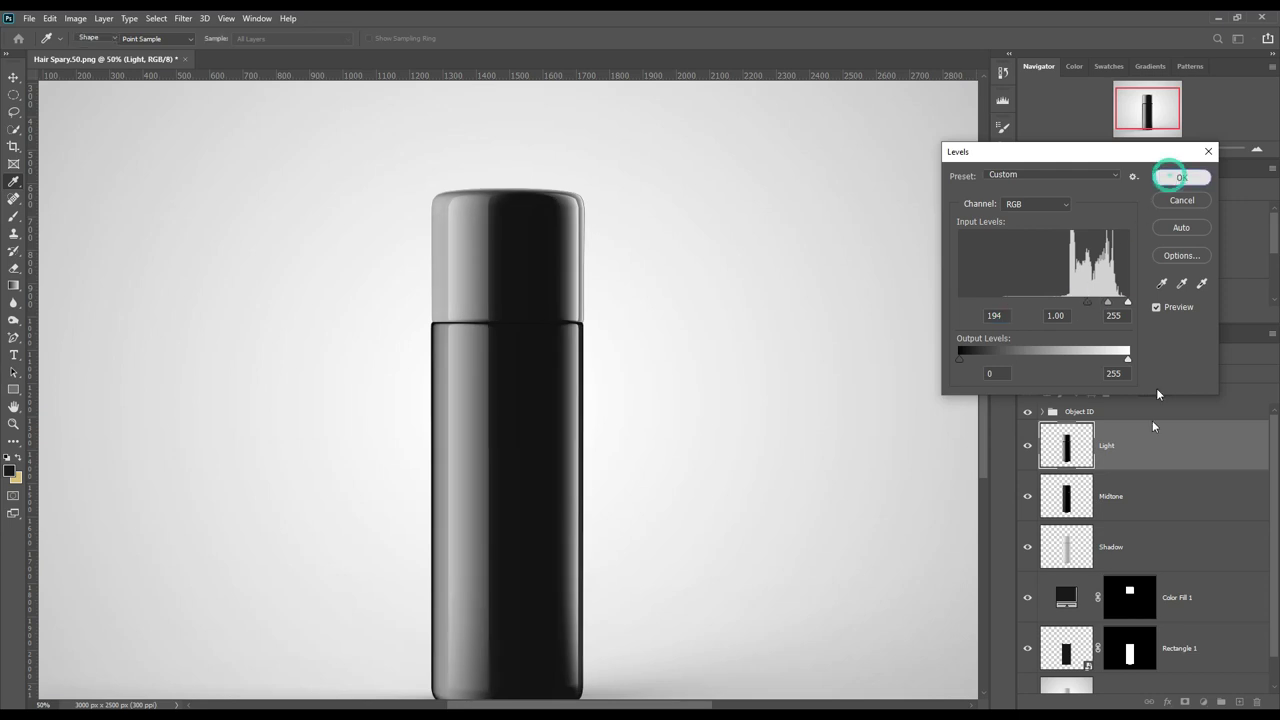
- Lower the Light layer's fill to 42%
left_click_drag(1129, 394, 1105, 399)
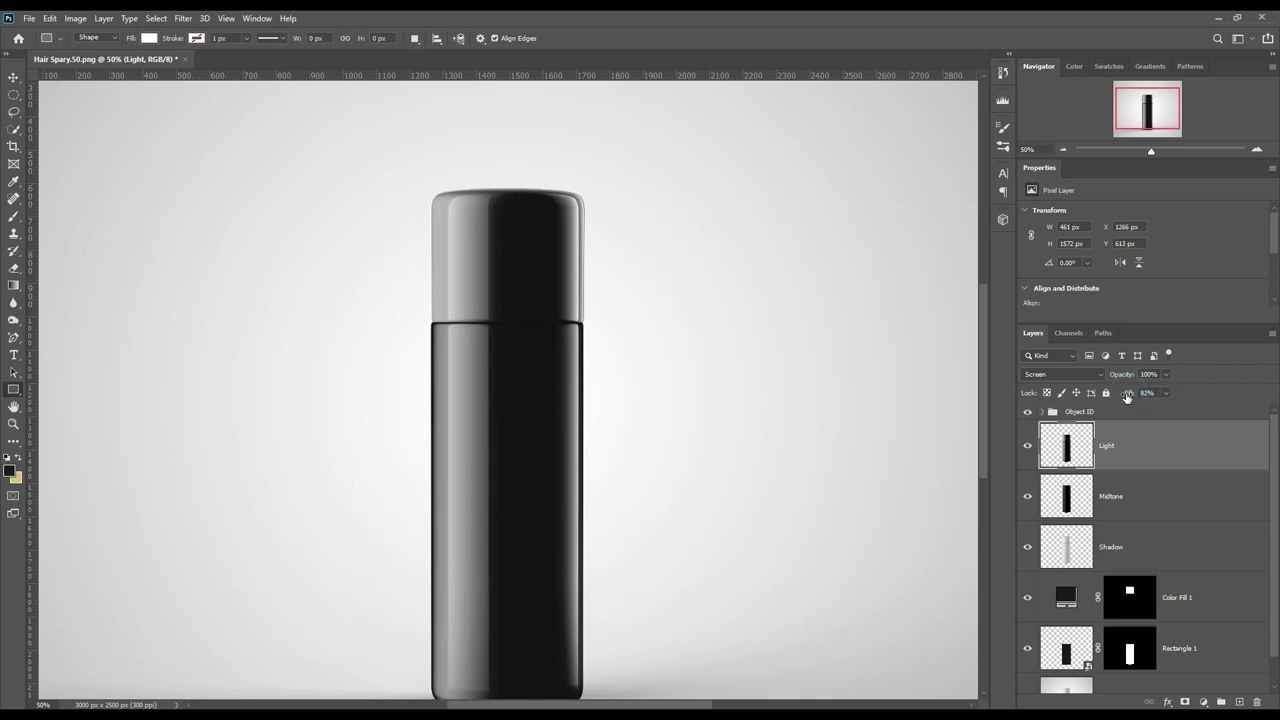
left_click_drag(1125, 395, 1129, 395)
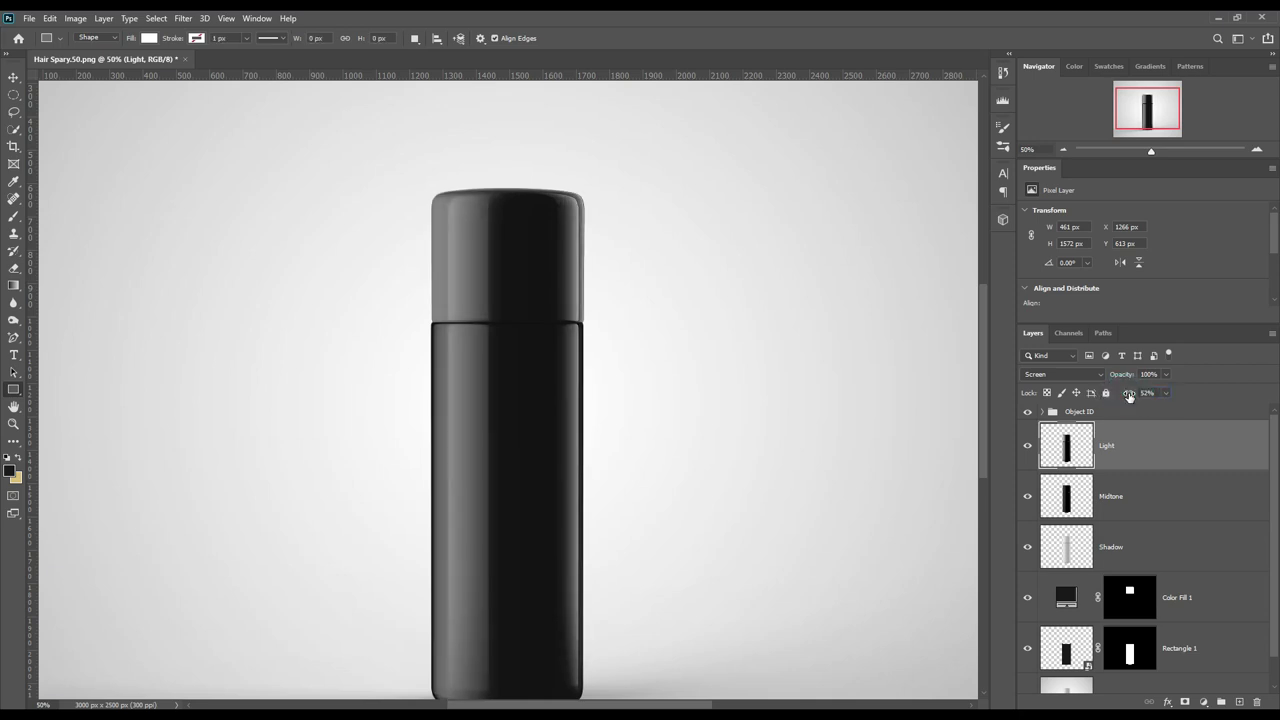
key("ctrl+0")
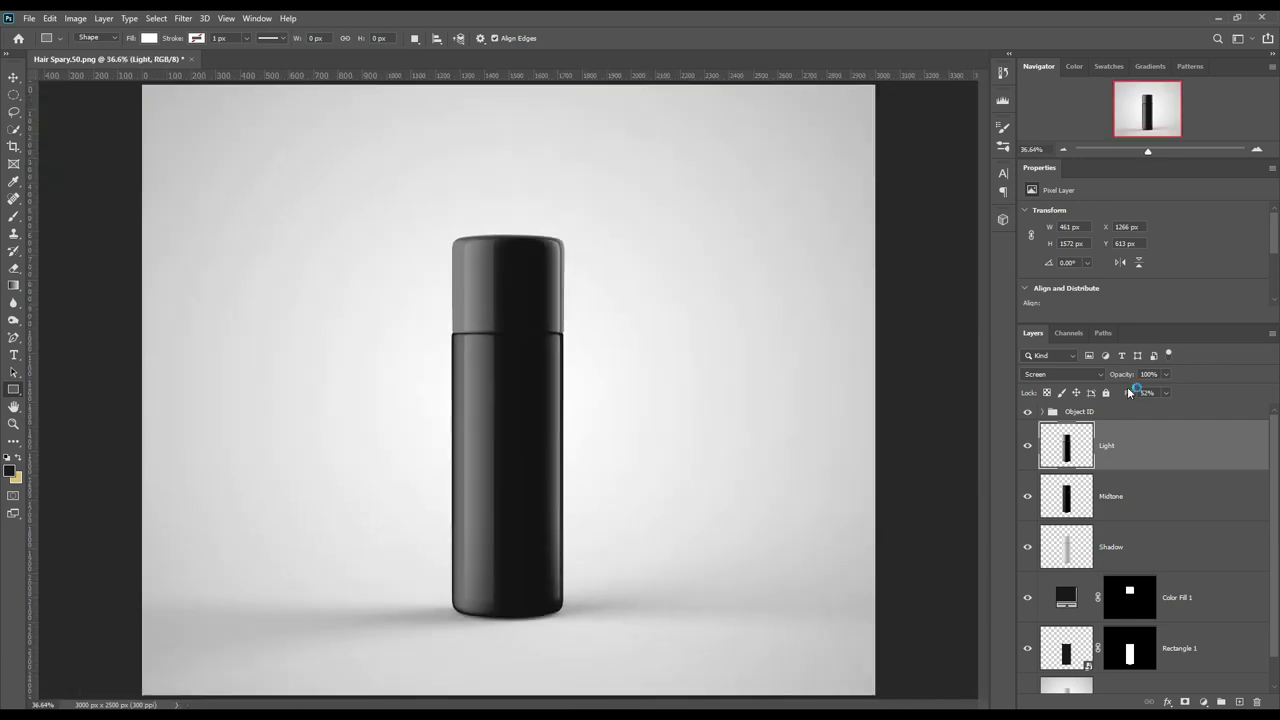
left_click_drag(1133, 394, 1121, 395)
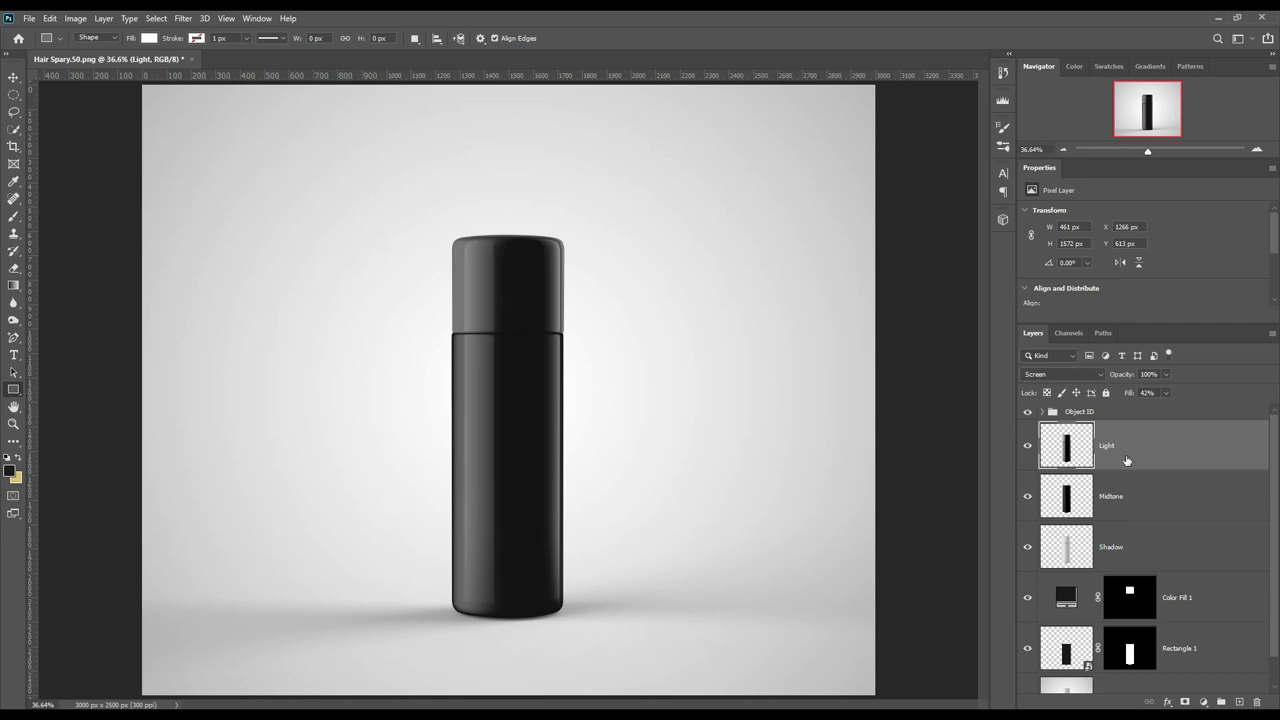
- Group Light, Midtone and Shadow and name the group FX
left_click(1159, 550, "shift")
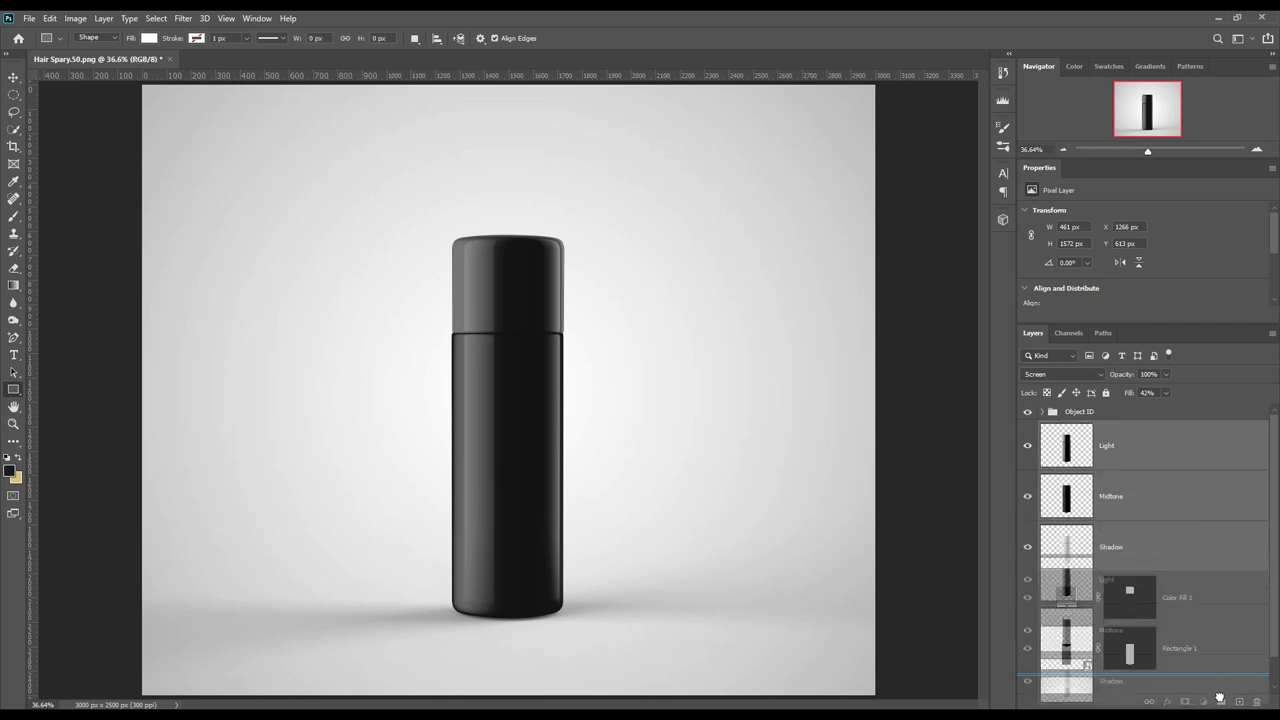
key("ctrl+g")
double_click(1078, 428)
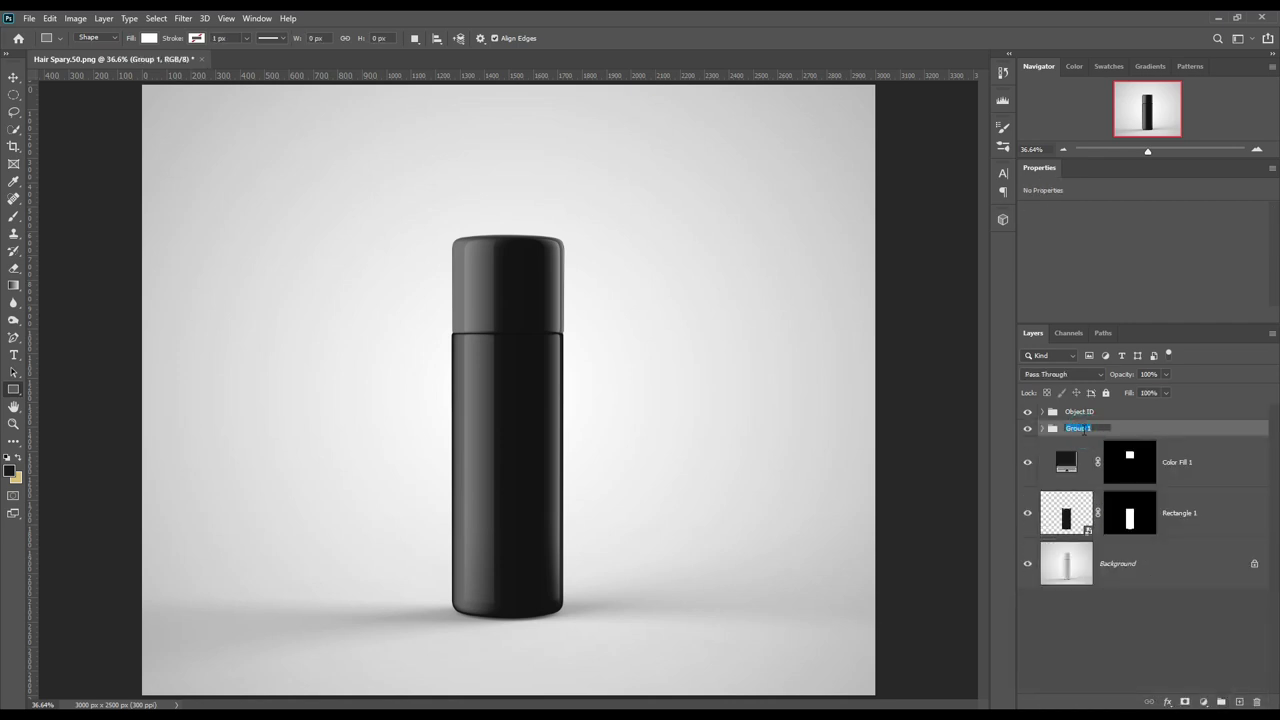
type("FX")
key("Return")
- Give the Color Fill 1 and Rectangle 1 layers a red colour label
left_click(1232, 463)
left_click(1232, 541, "shift")
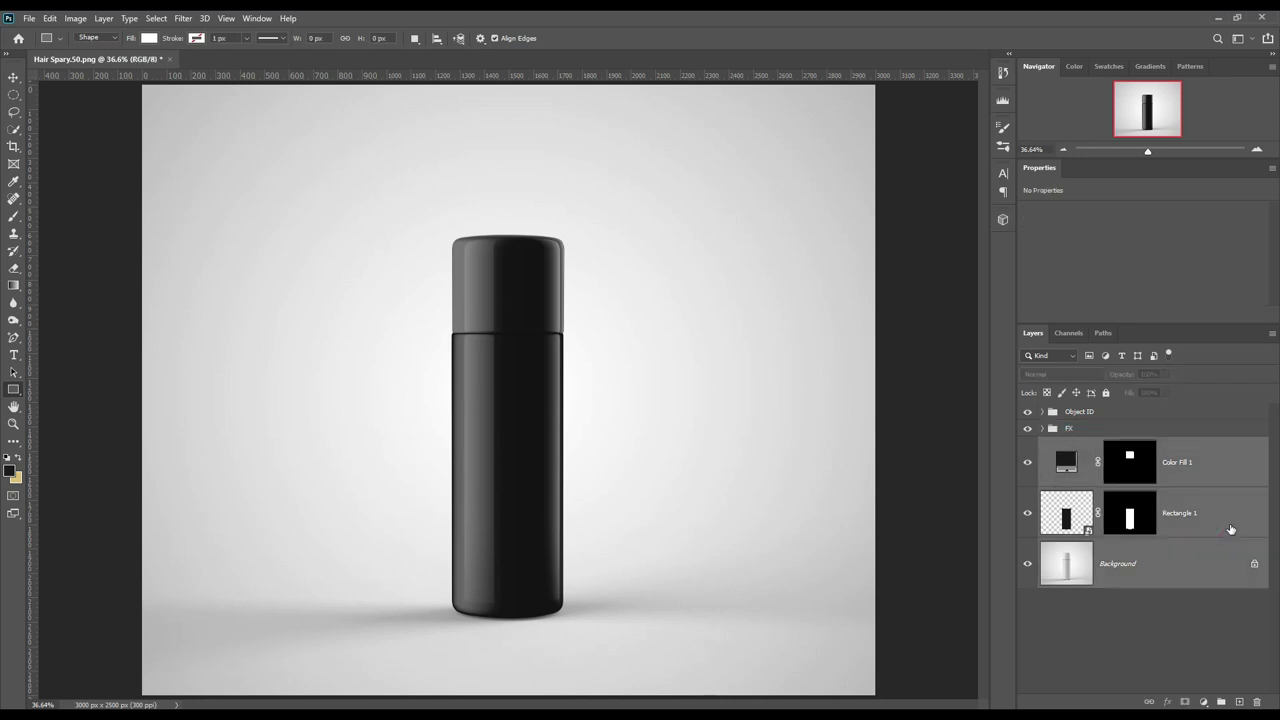
left_click(1222, 469)
left_click(1225, 519, "shift")
right_click(1225, 519)
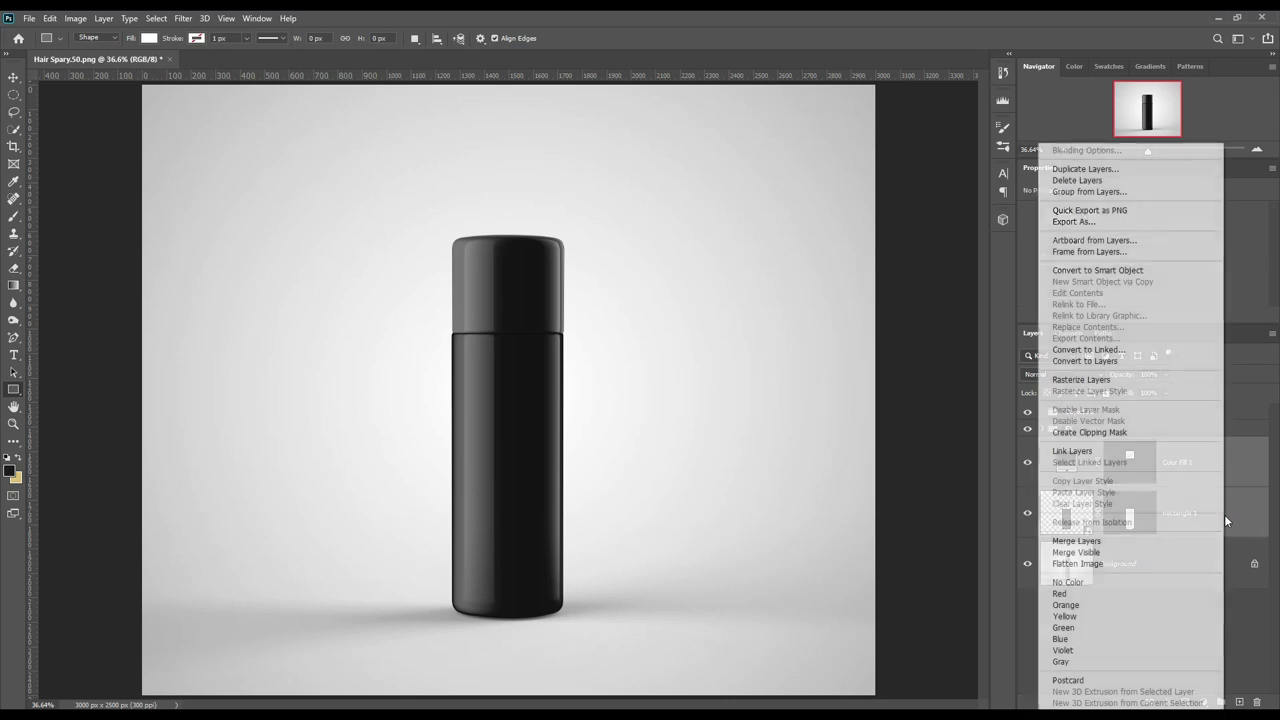
left_click(1101, 593)
left_click(1184, 563)
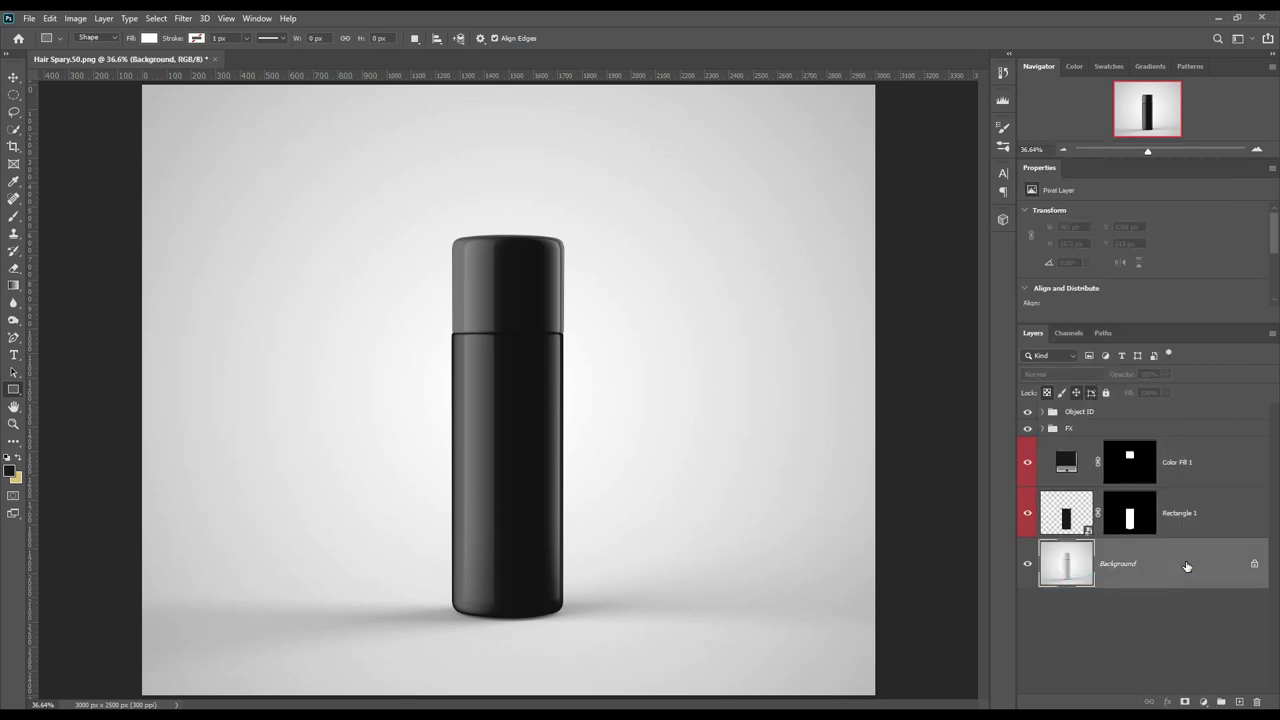
- Load the bottle shape as a selection and try a solid colour fill, then cancel it
left_click(1125, 517, "ctrl")
left_click(1203, 701)
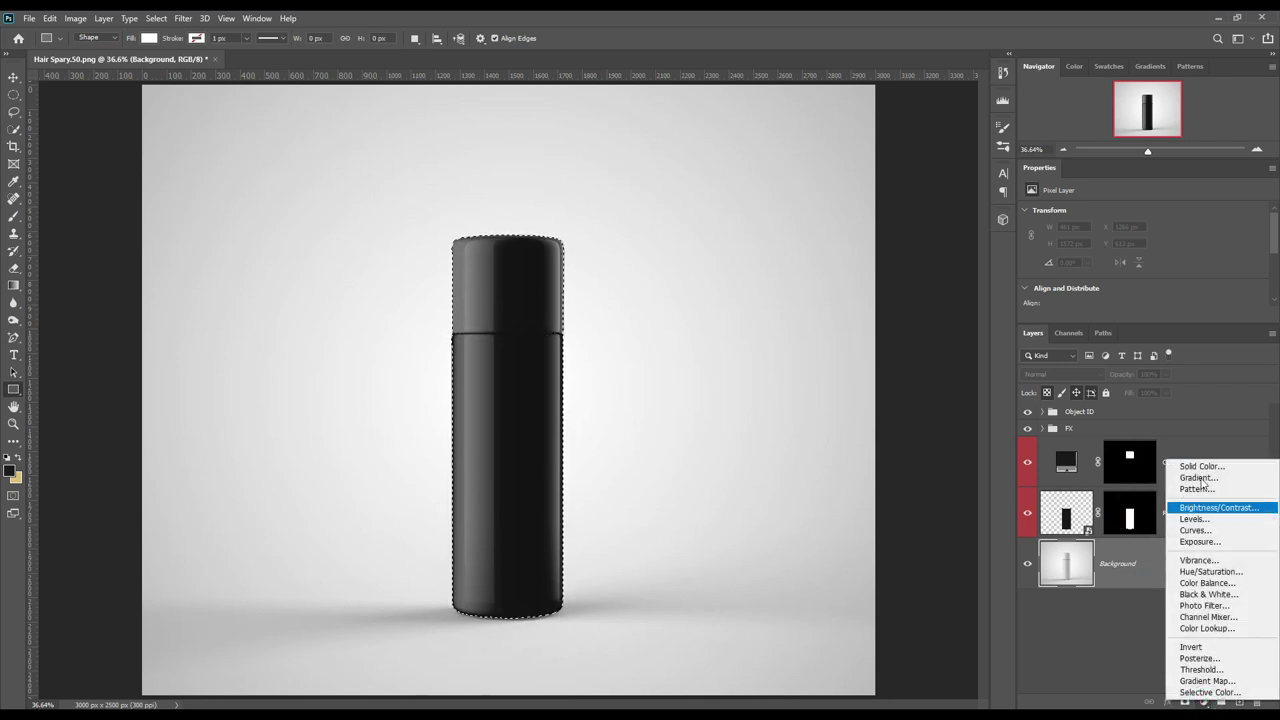
left_click(1195, 467)
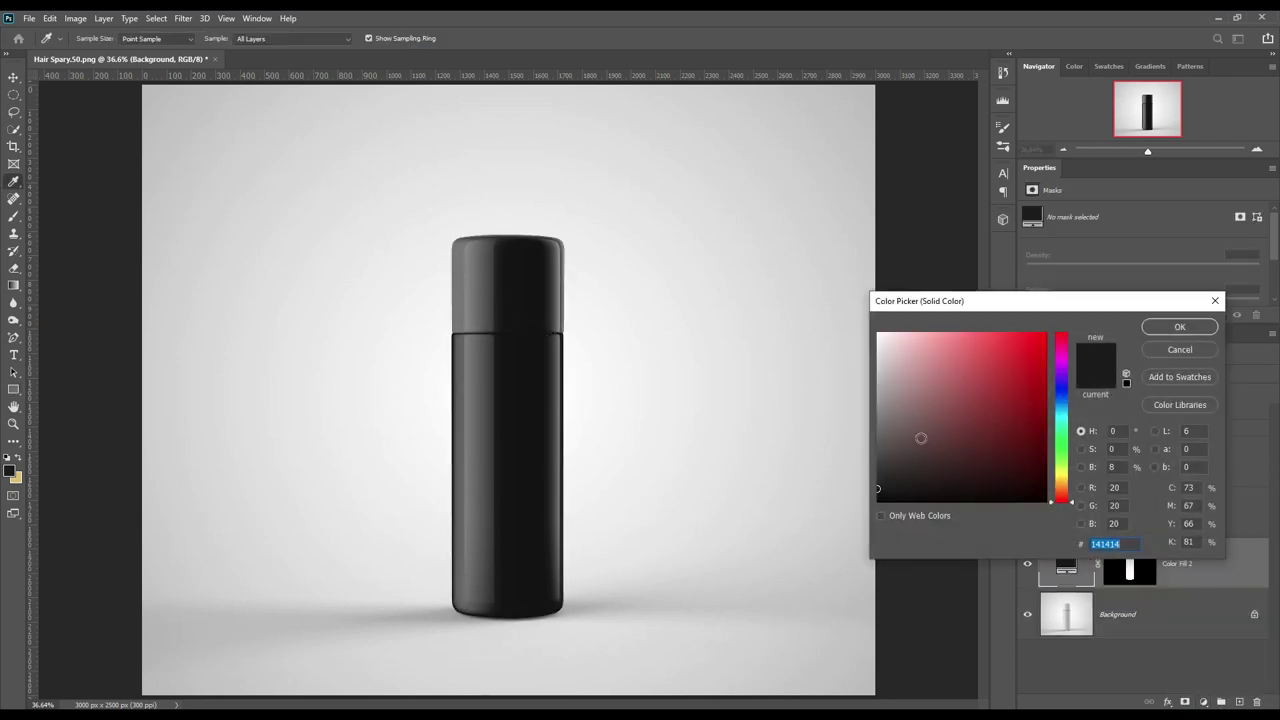
left_click(877, 475)
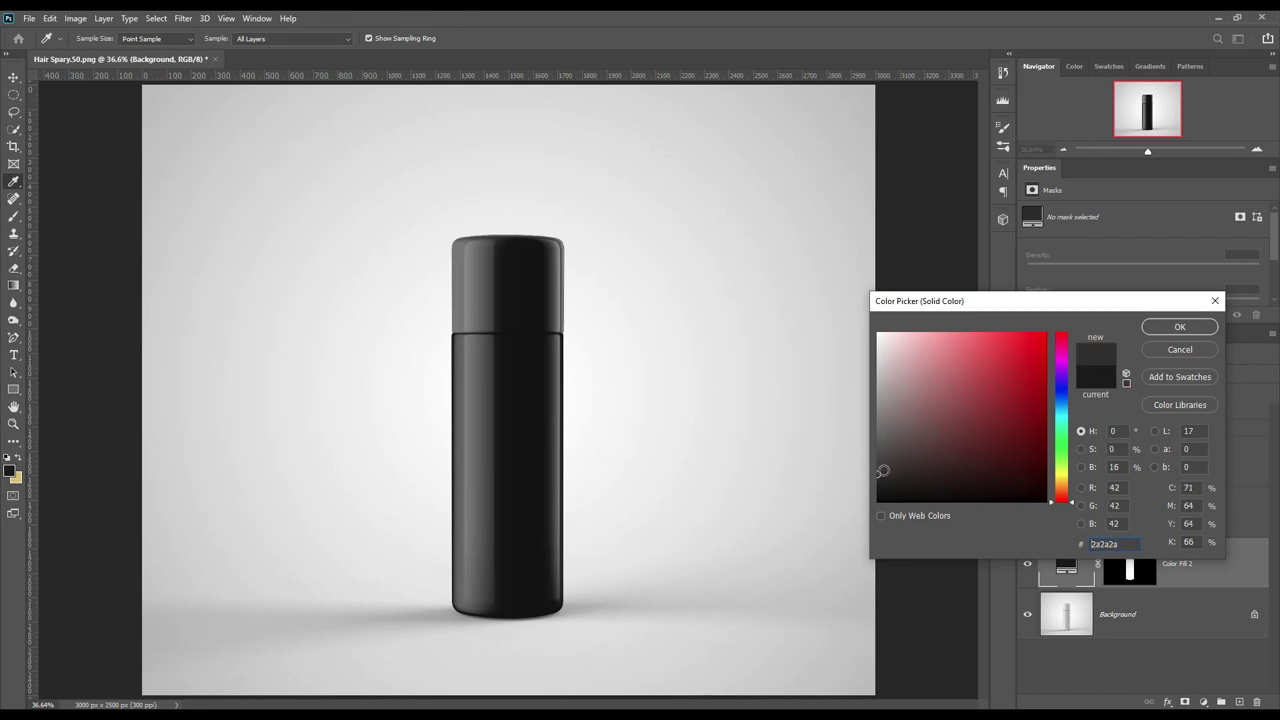
left_click(1160, 349)
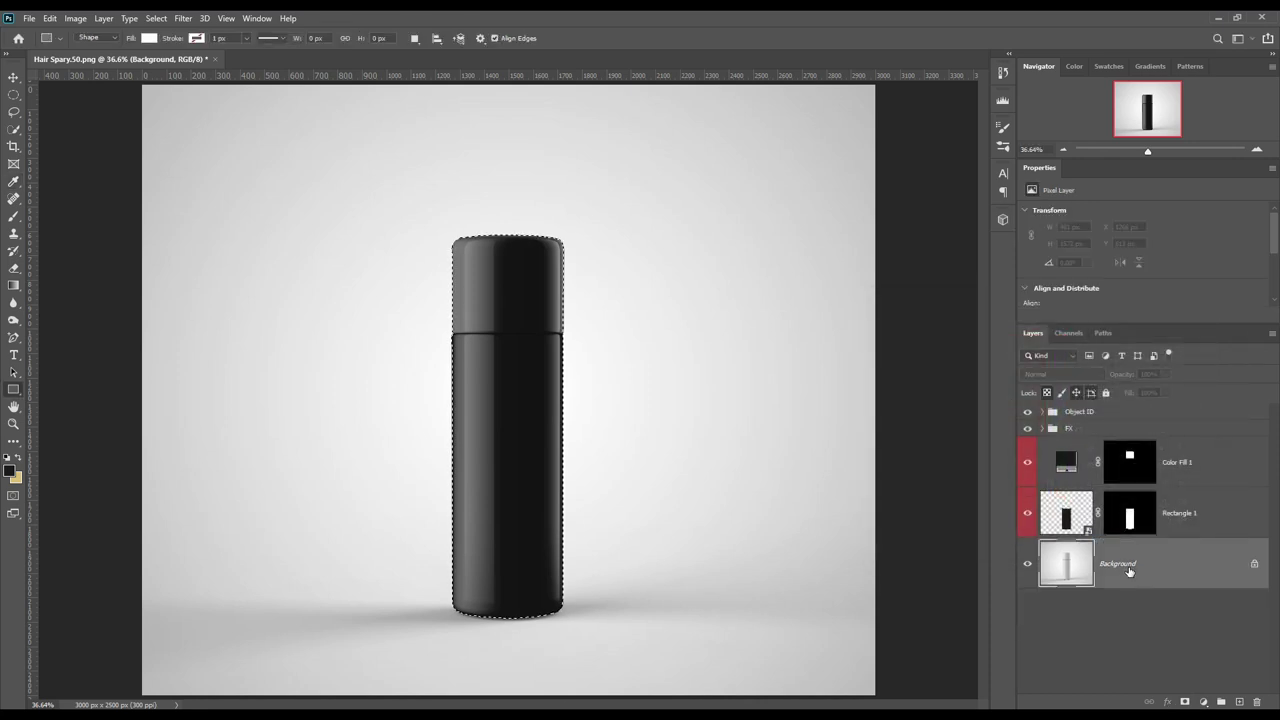
- Invert the selection and add a Multiply-blended solid colour fill over the backdrop
left_click(155, 19)
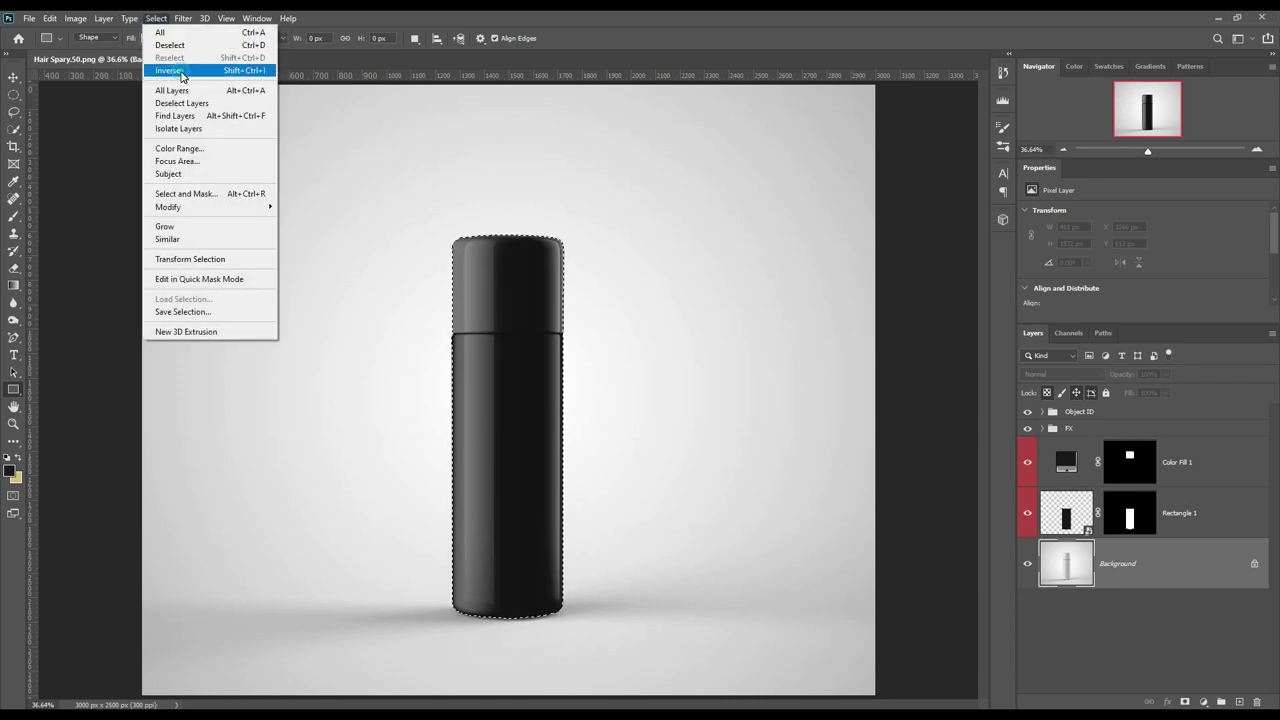
left_click(181, 72)
left_click(1203, 702)
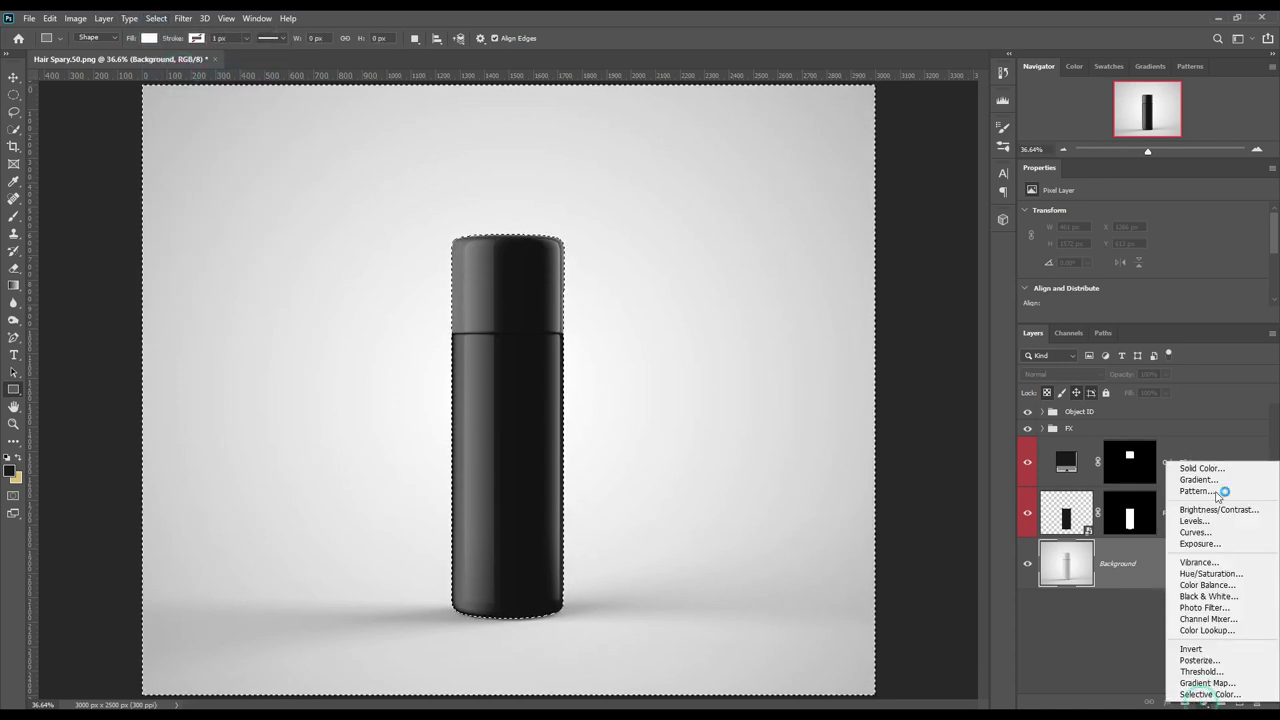
left_click(1202, 468)
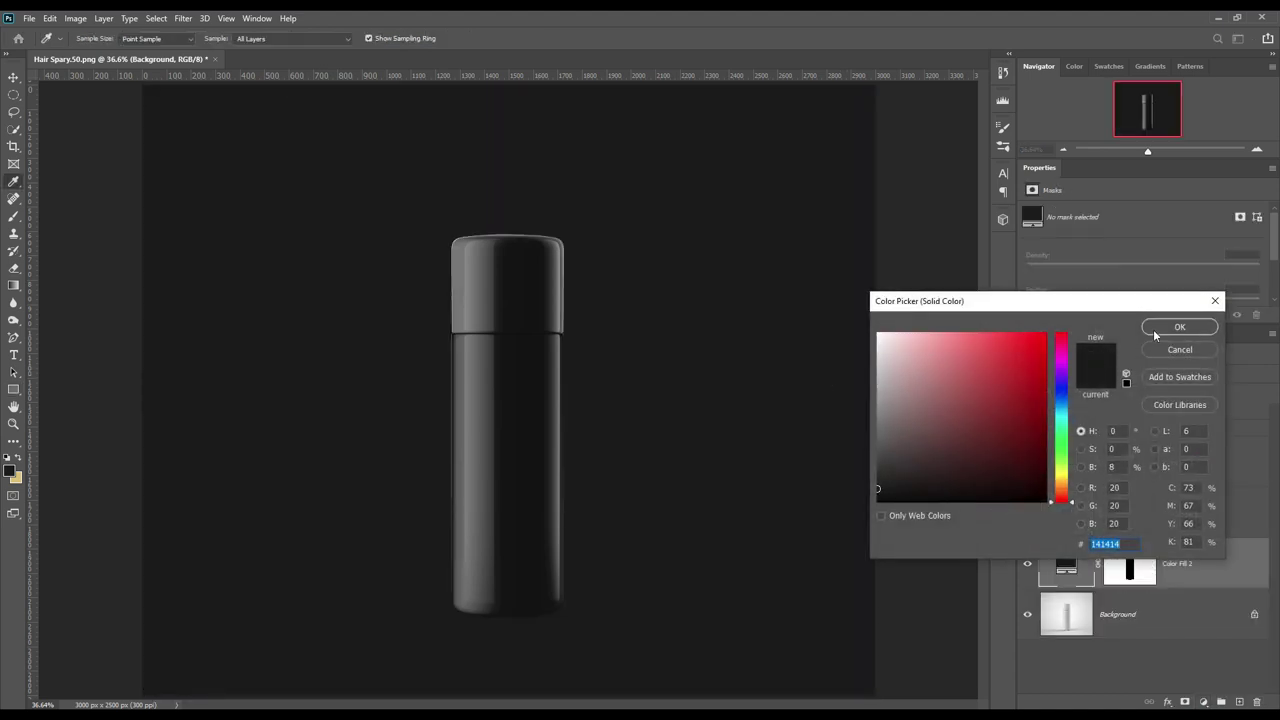
left_click(1178, 327)
left_click(1070, 375)
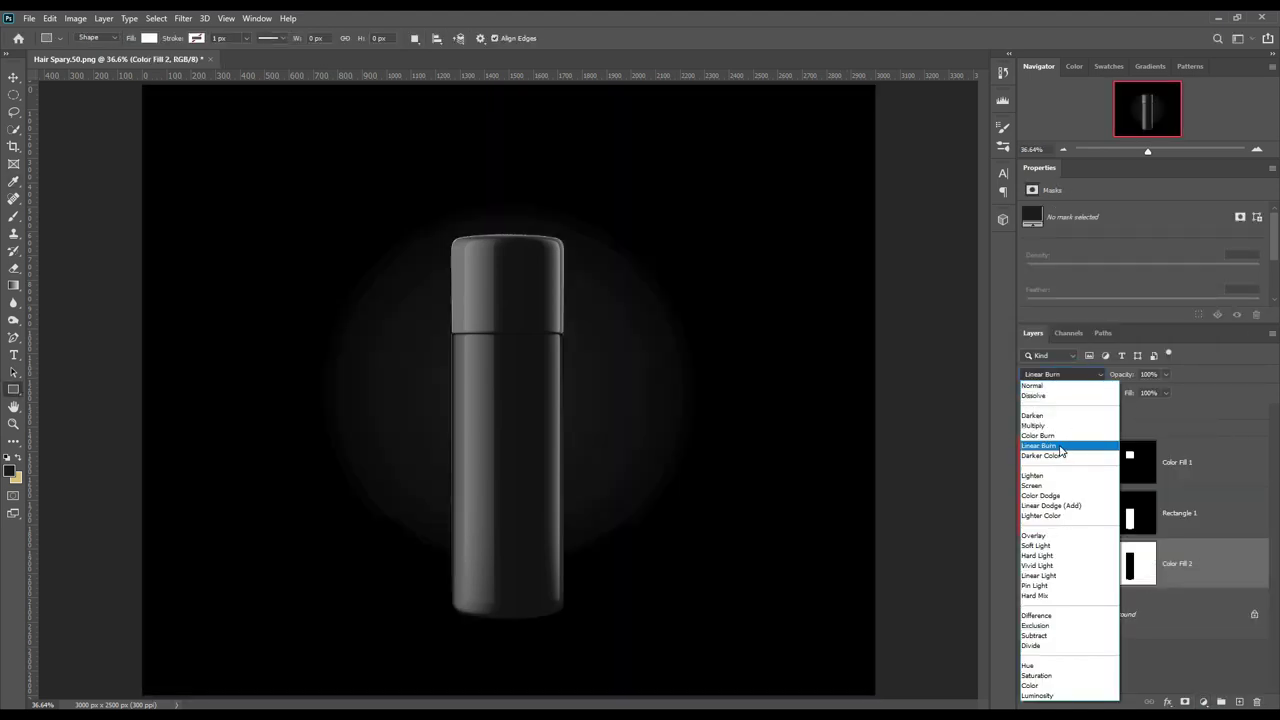
left_click(1060, 445)
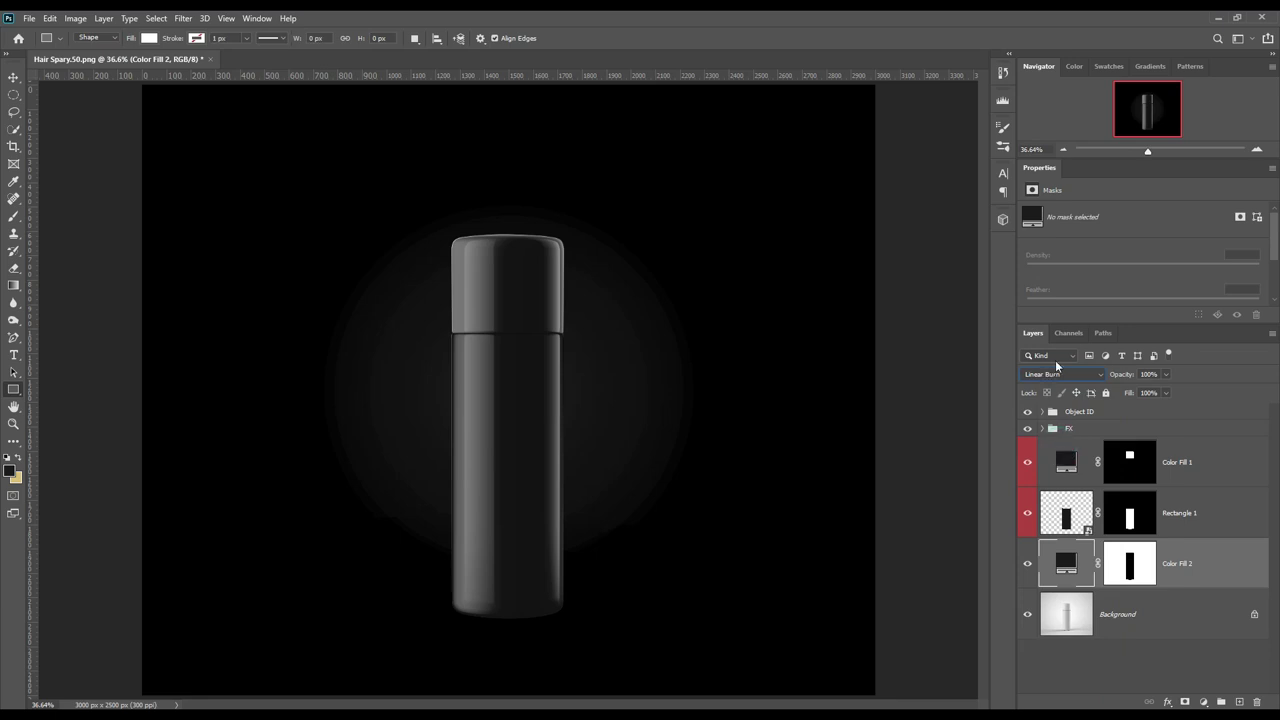
left_click(1058, 374)
left_click(1042, 417)
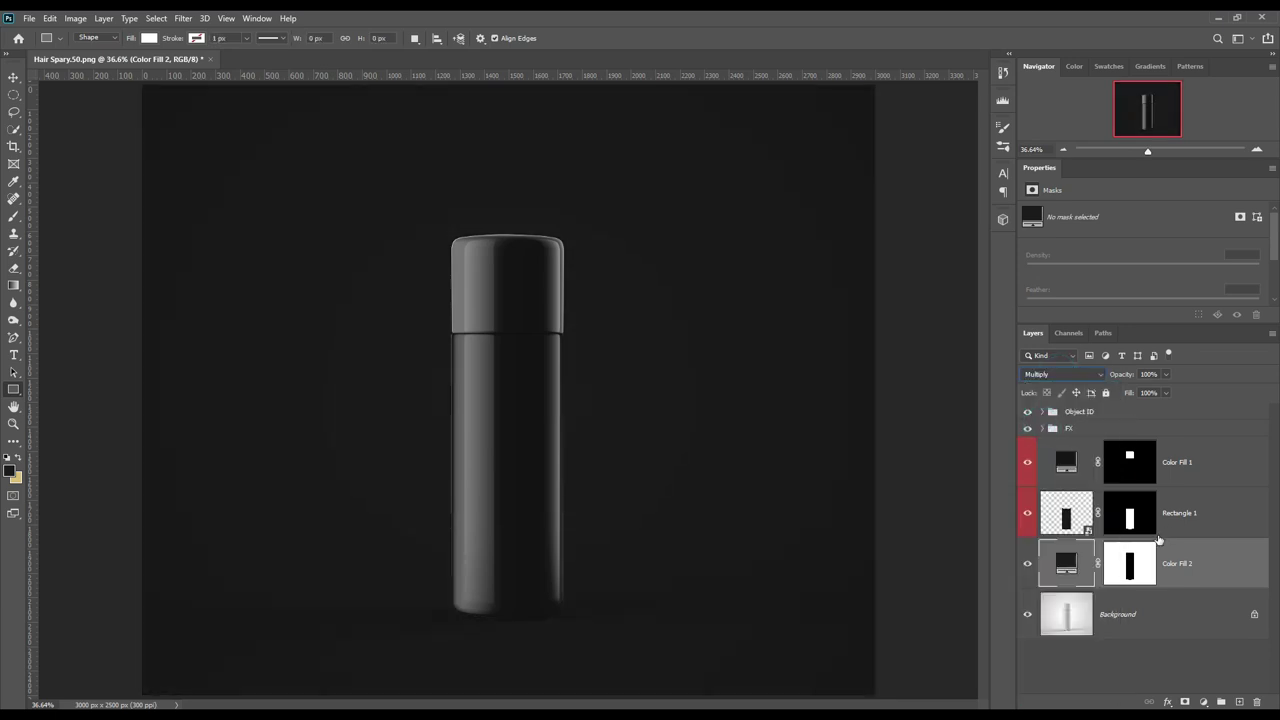
- Change the Color Fill 2 colour to light grey #bababa
double_click(1067, 561)
mouse_move(905, 450)
left_mouse_down()
mouse_move(840, 368)
mouse_move(831, 378)
left_mouse_up()
left_click(1166, 327)
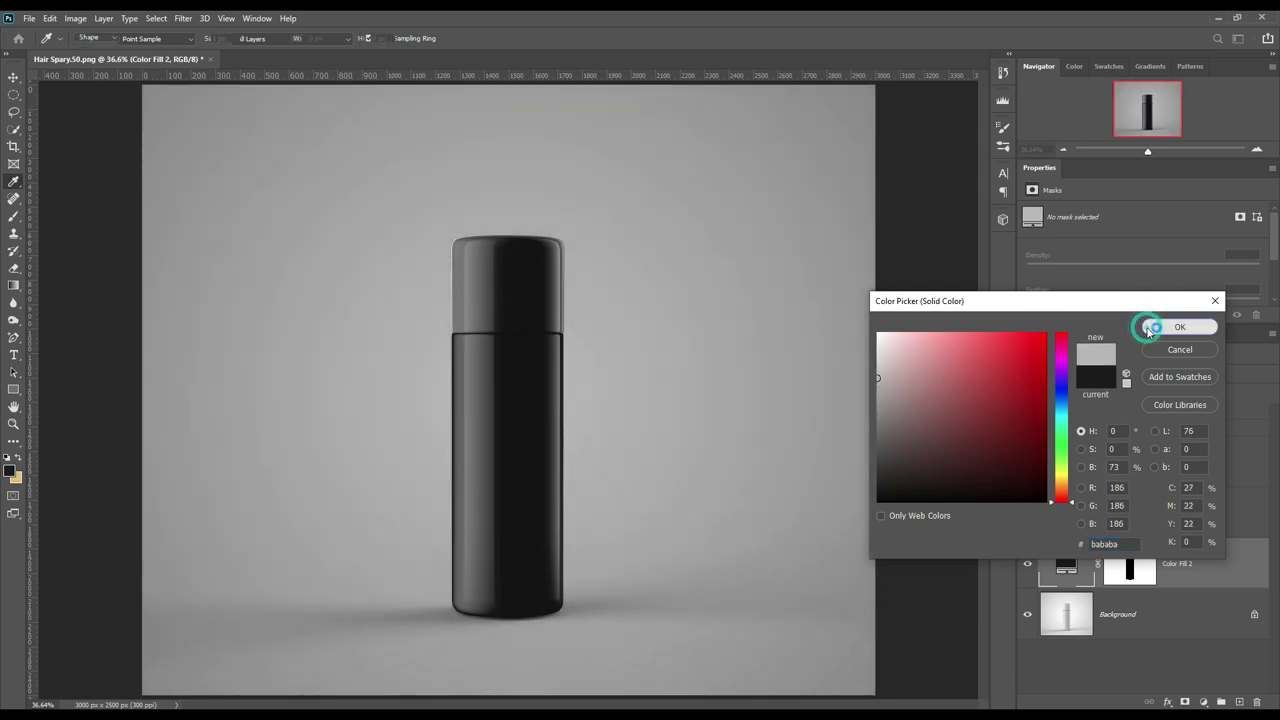
left_click(1234, 515)
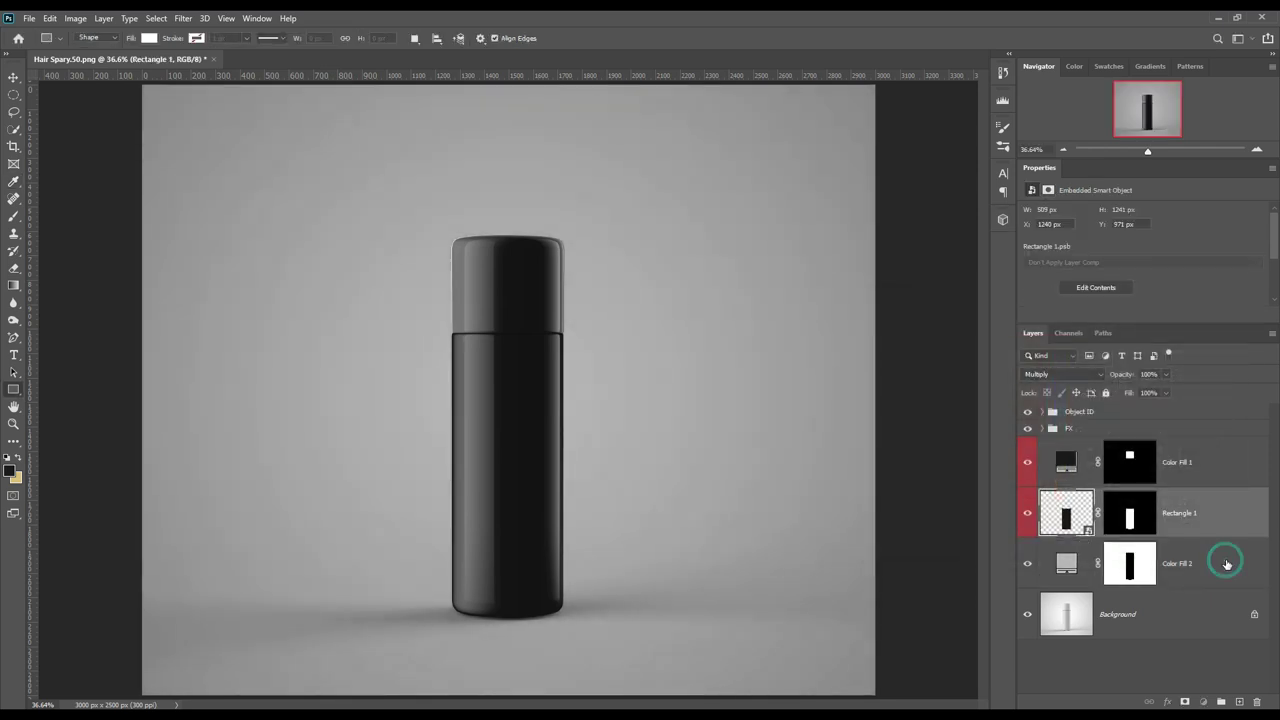
right_click(1230, 560)
- Label Color Fill 2 red, open the Rectangle 1 smart object, and set white text colour
left_click(1066, 594)
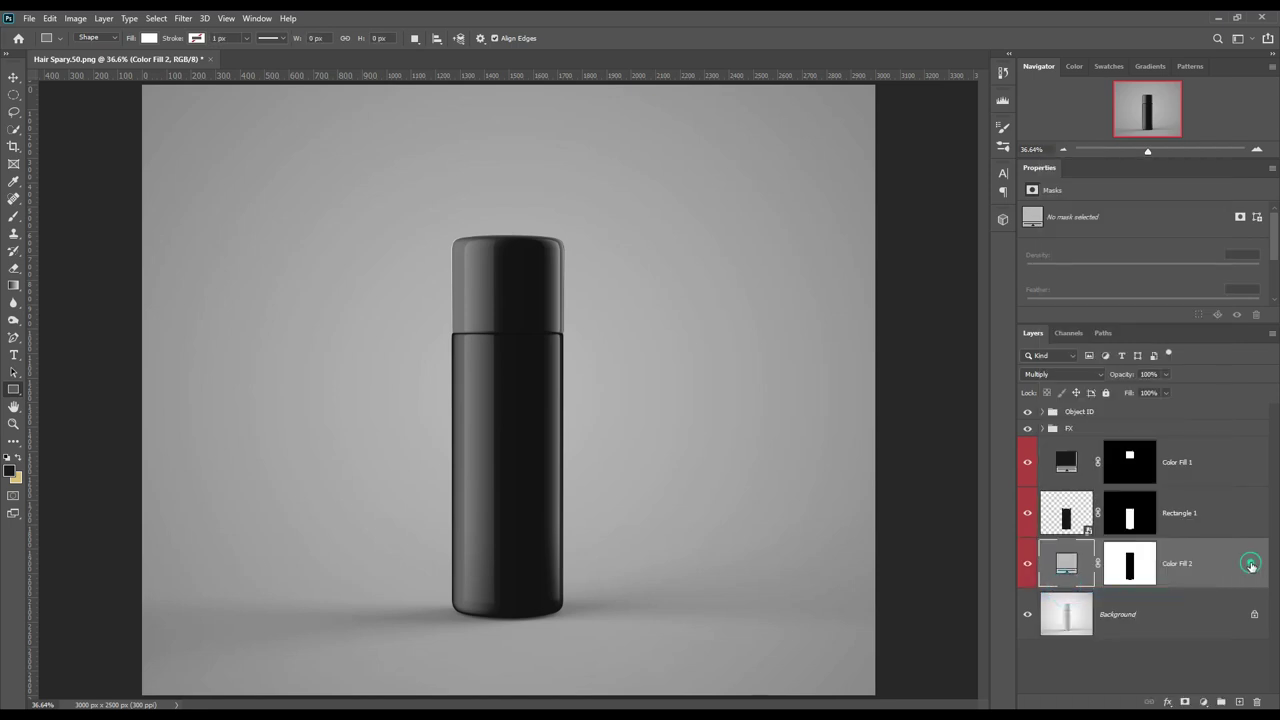
double_click(1066, 515)
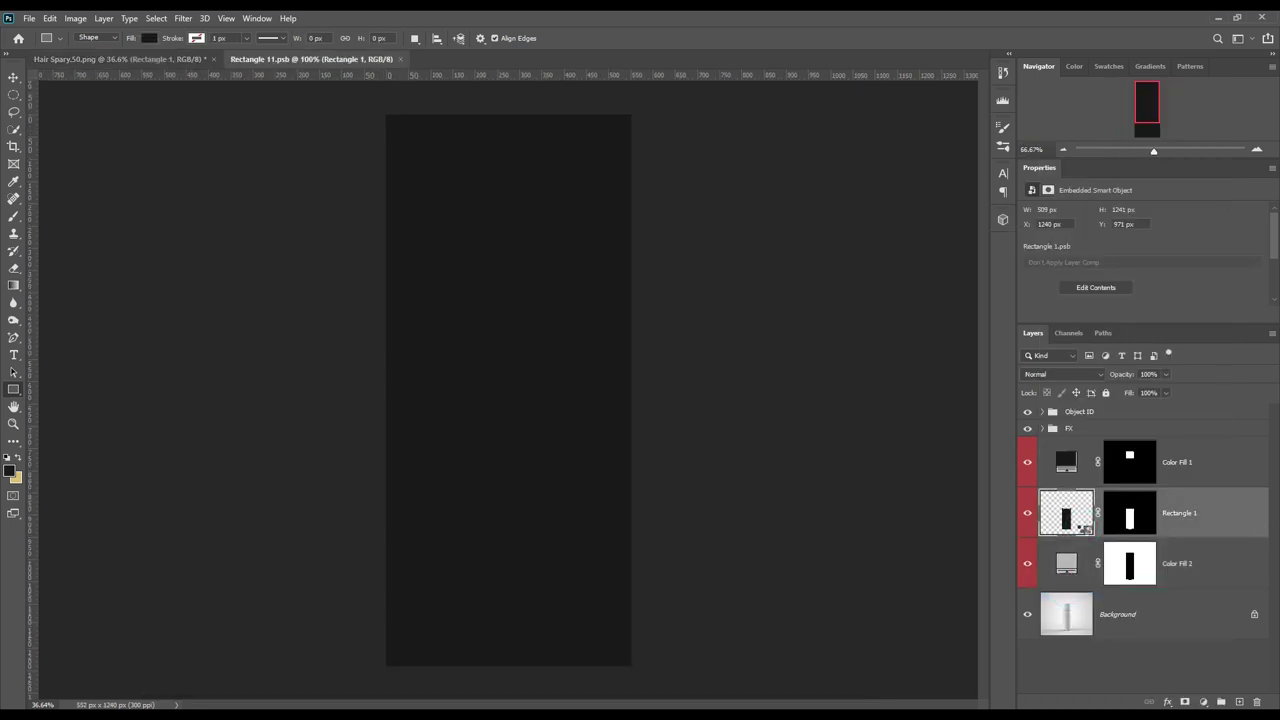
left_click(14, 355)
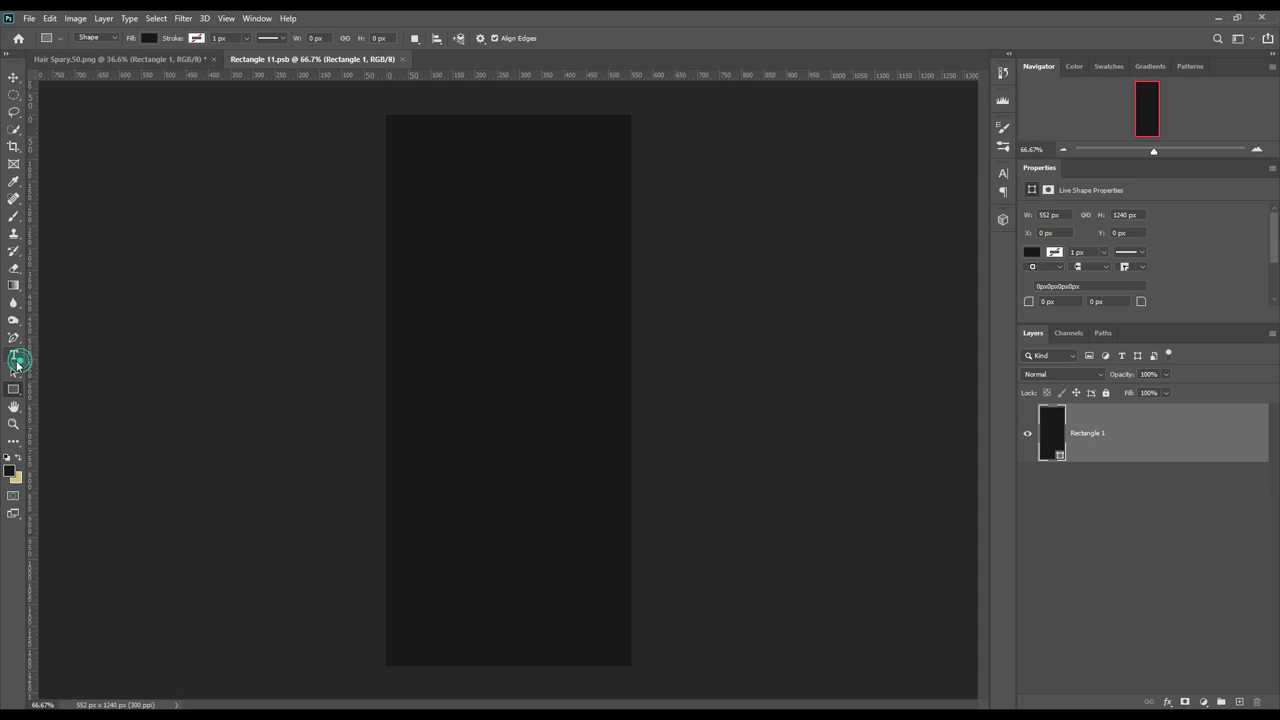
left_click(533, 38)
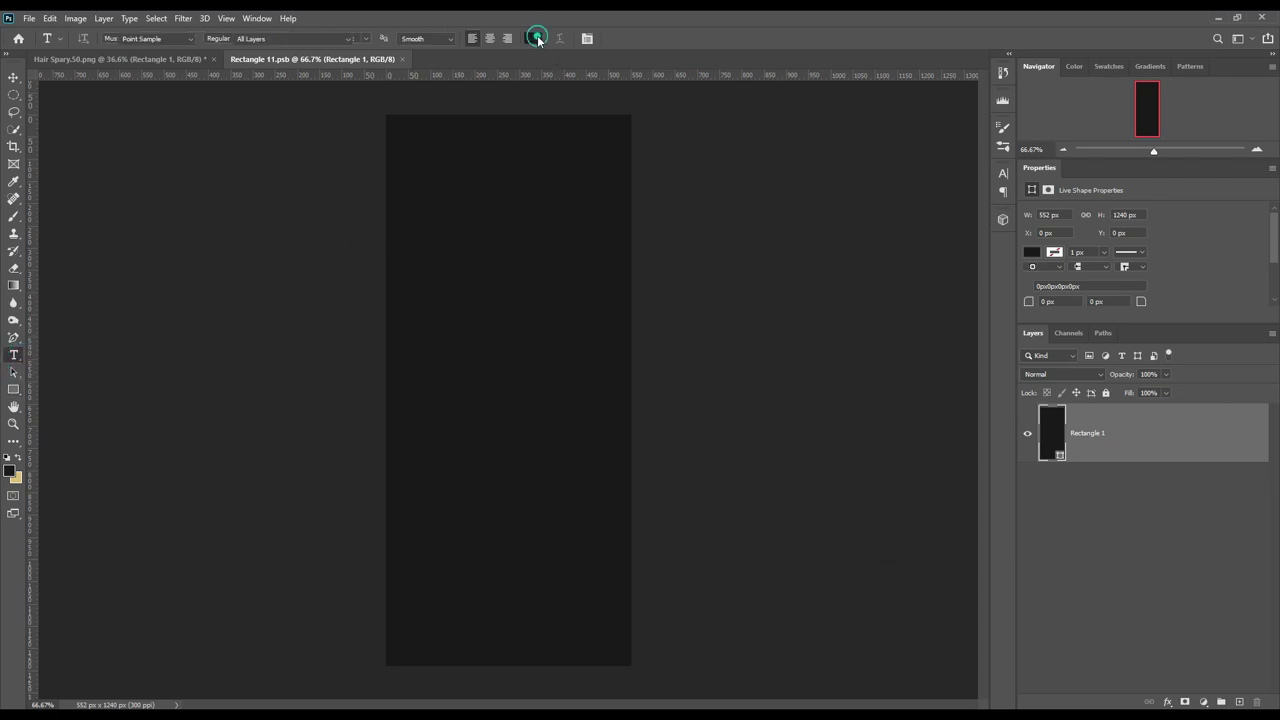
left_click_drag(897, 350, 878, 334)
left_click(1171, 331)
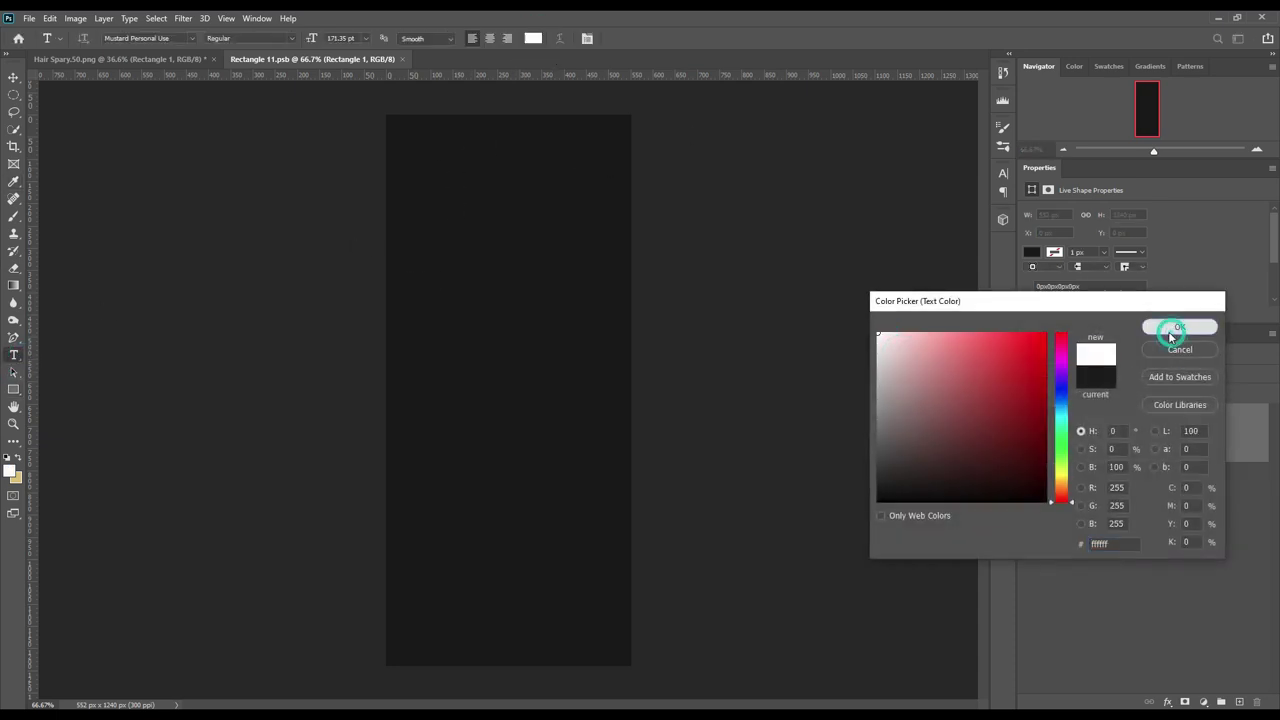
- Add 12 pt white text layers 'Spray' and 'Bottle' on the label
left_click(411, 337)
left_click(411, 337)
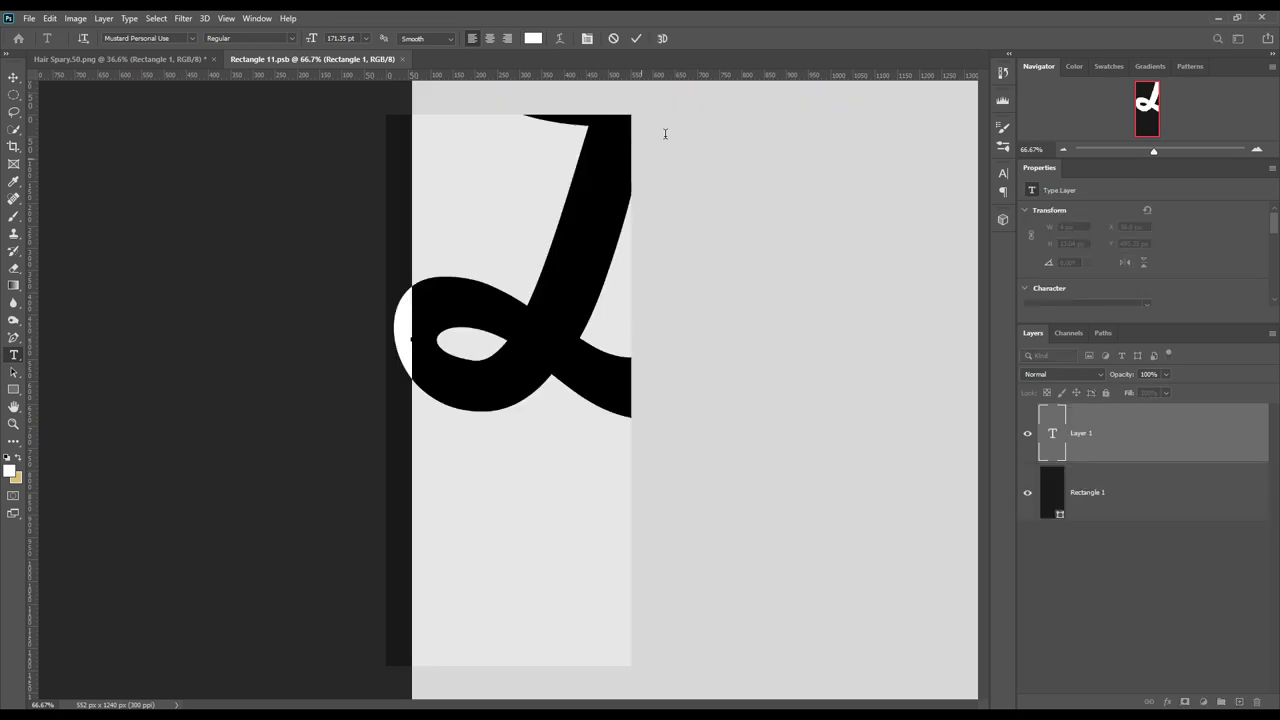
left_click_drag(304, 43, 93, 80)
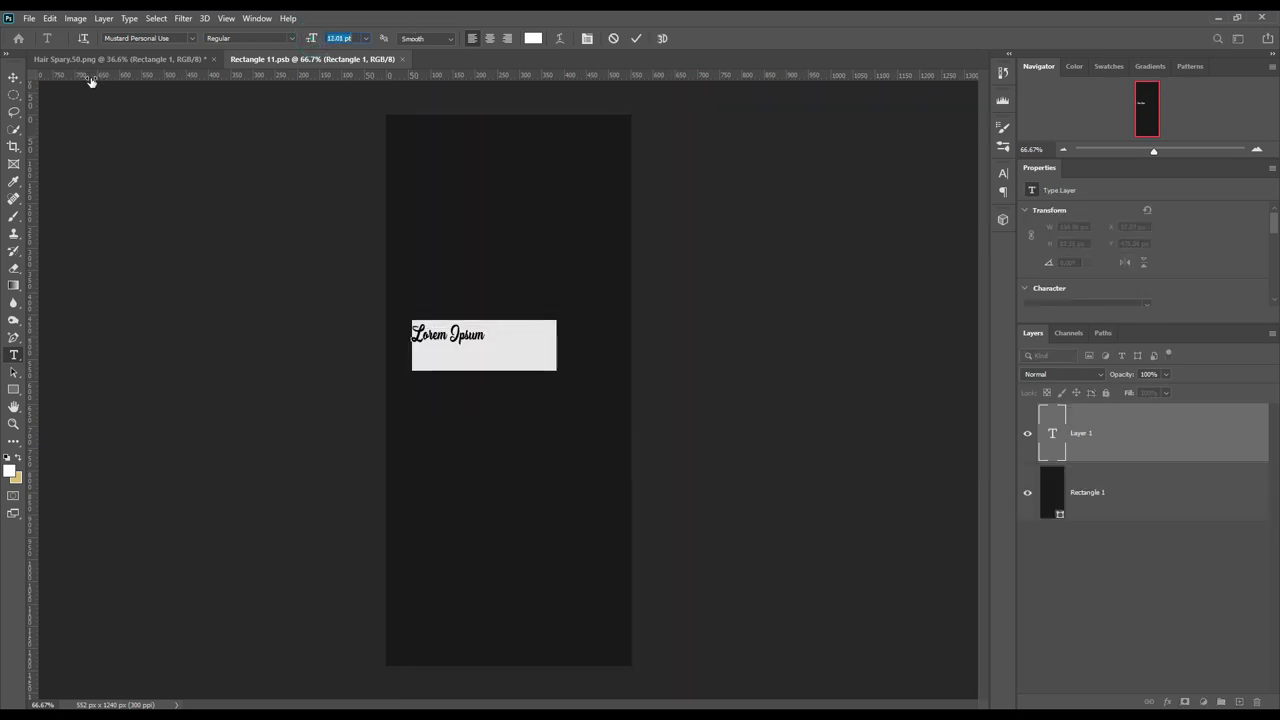
type("Spray")
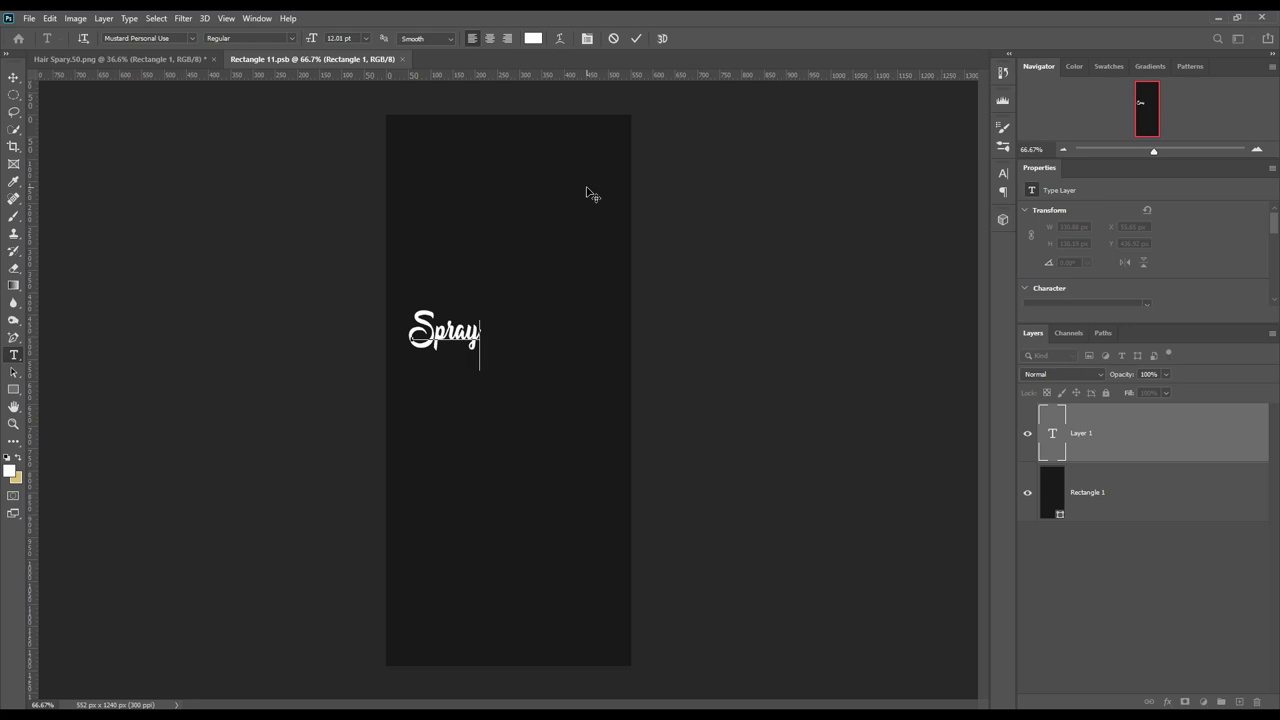
left_click(639, 40)
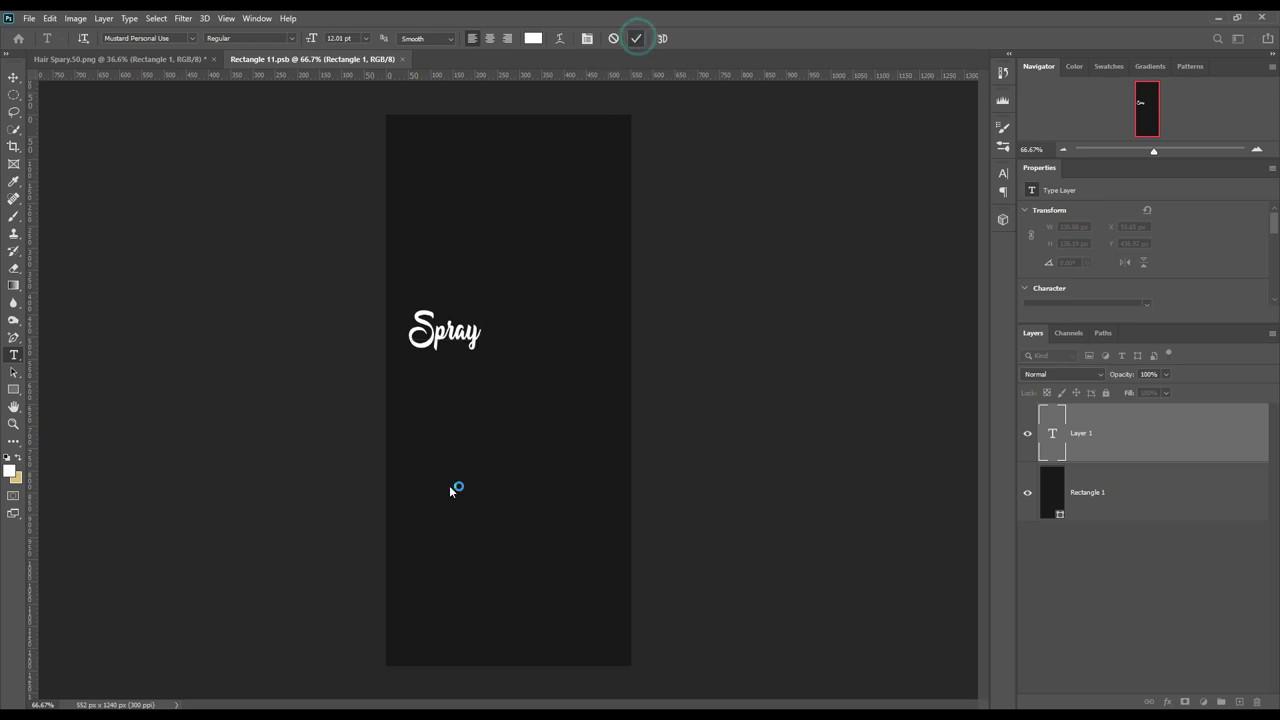
left_click(457, 430)
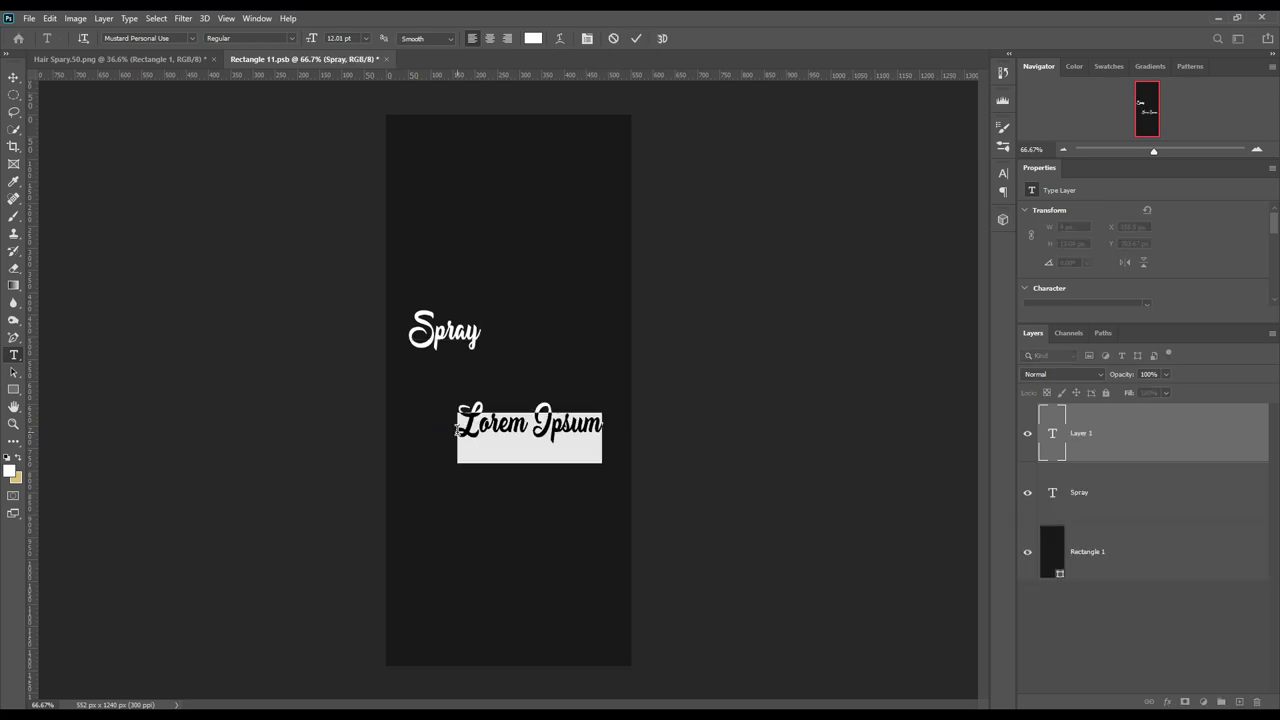
type("Bottle")
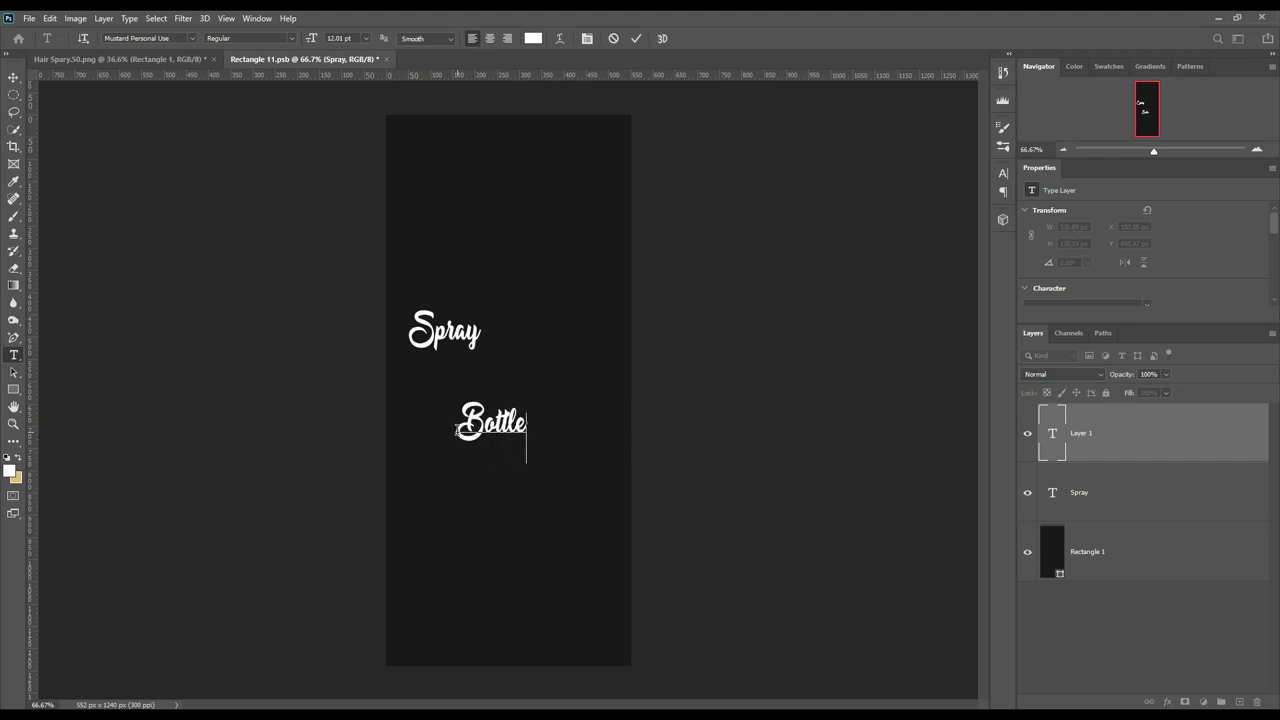
left_click(637, 40)
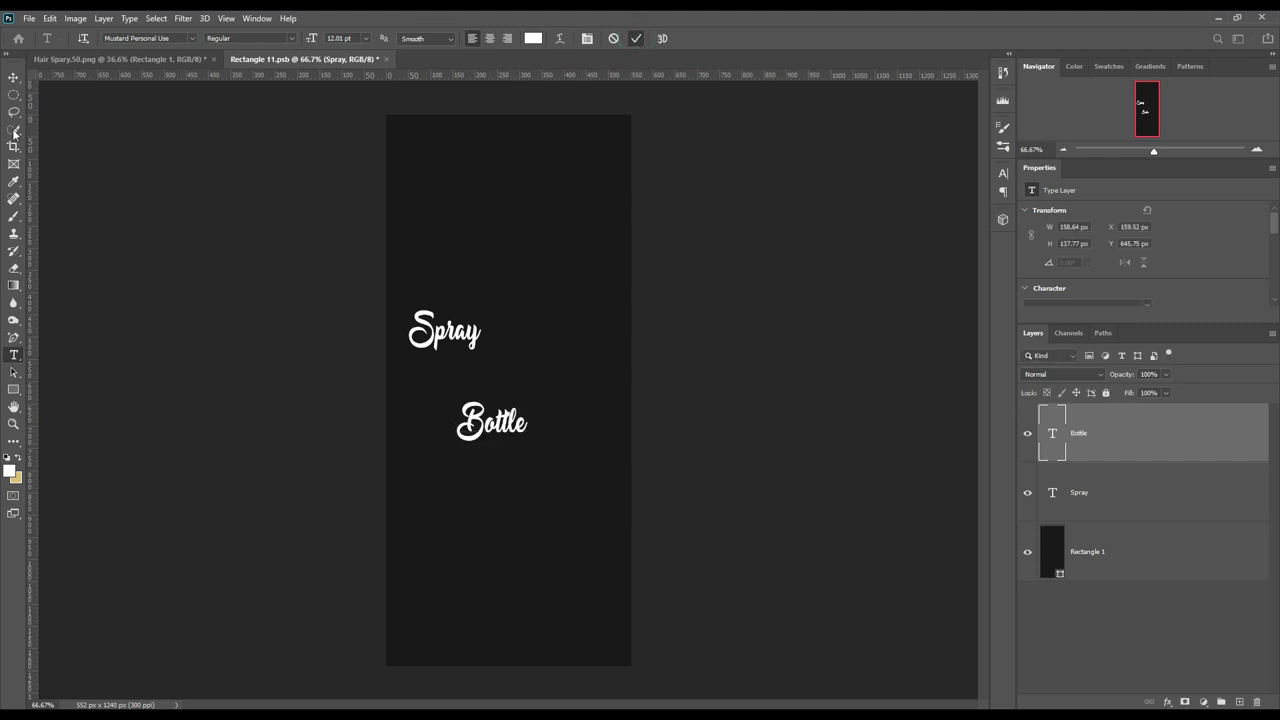
- Scale the Spray word to about 370% and tilt it about -22.5°
left_click(13, 77)
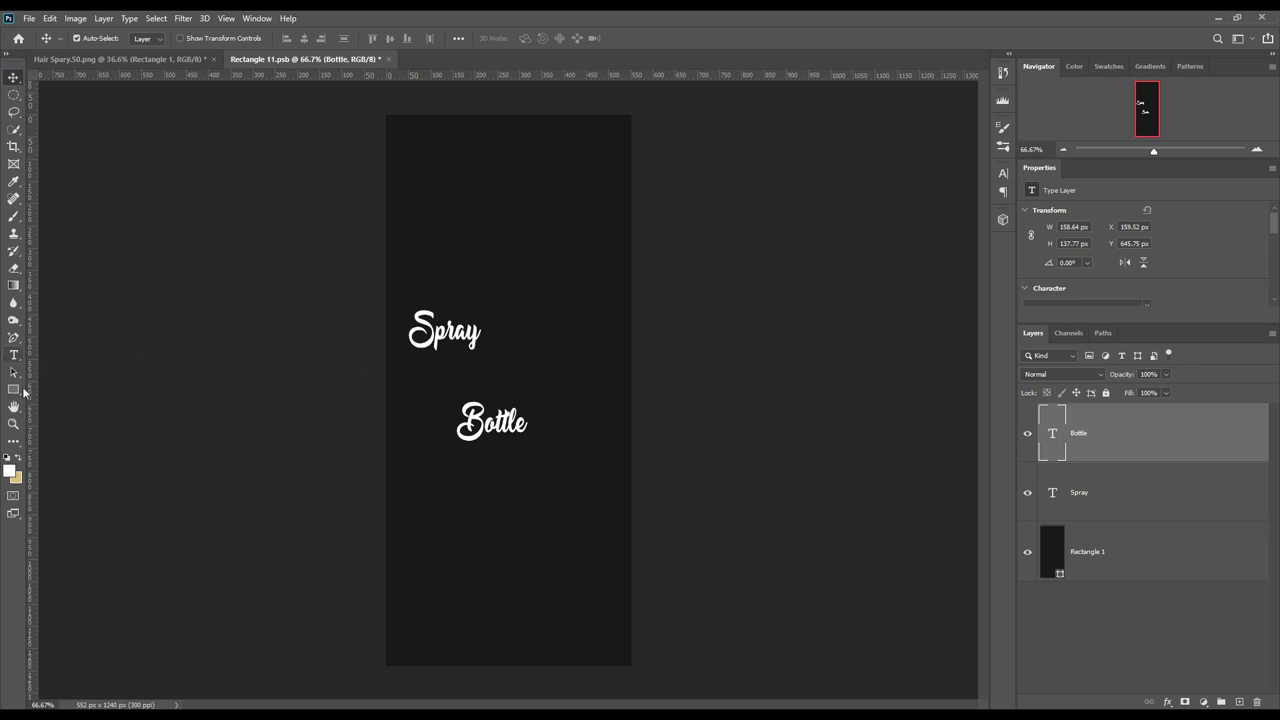
left_click(434, 345)
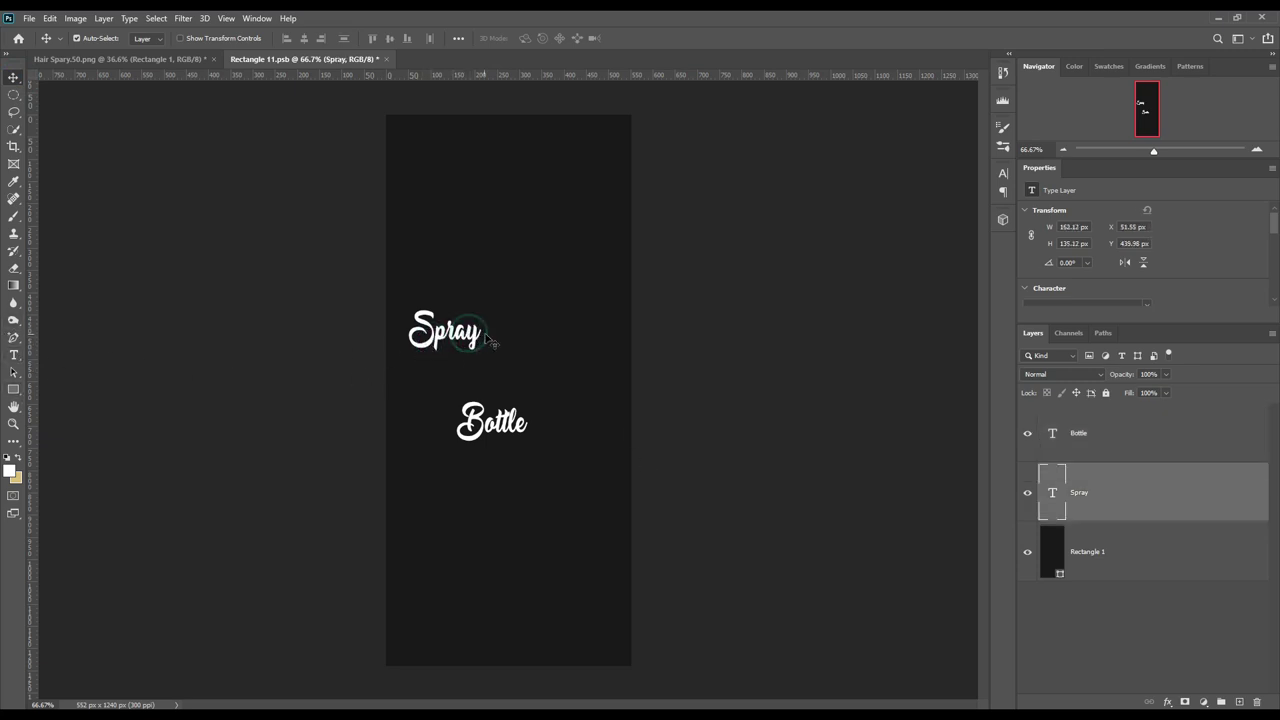
key("ctrl+t")
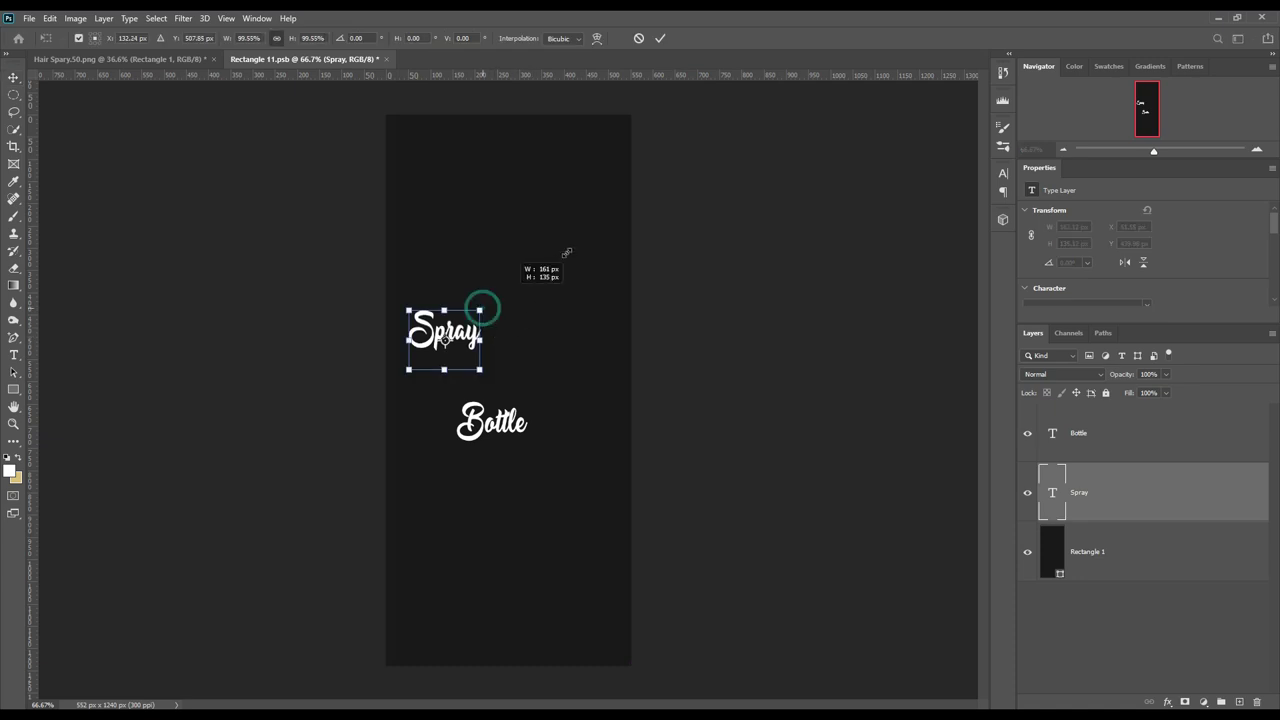
left_click_drag(482, 308, 612, 204)
left_click_drag(610, 390, 651, 346)
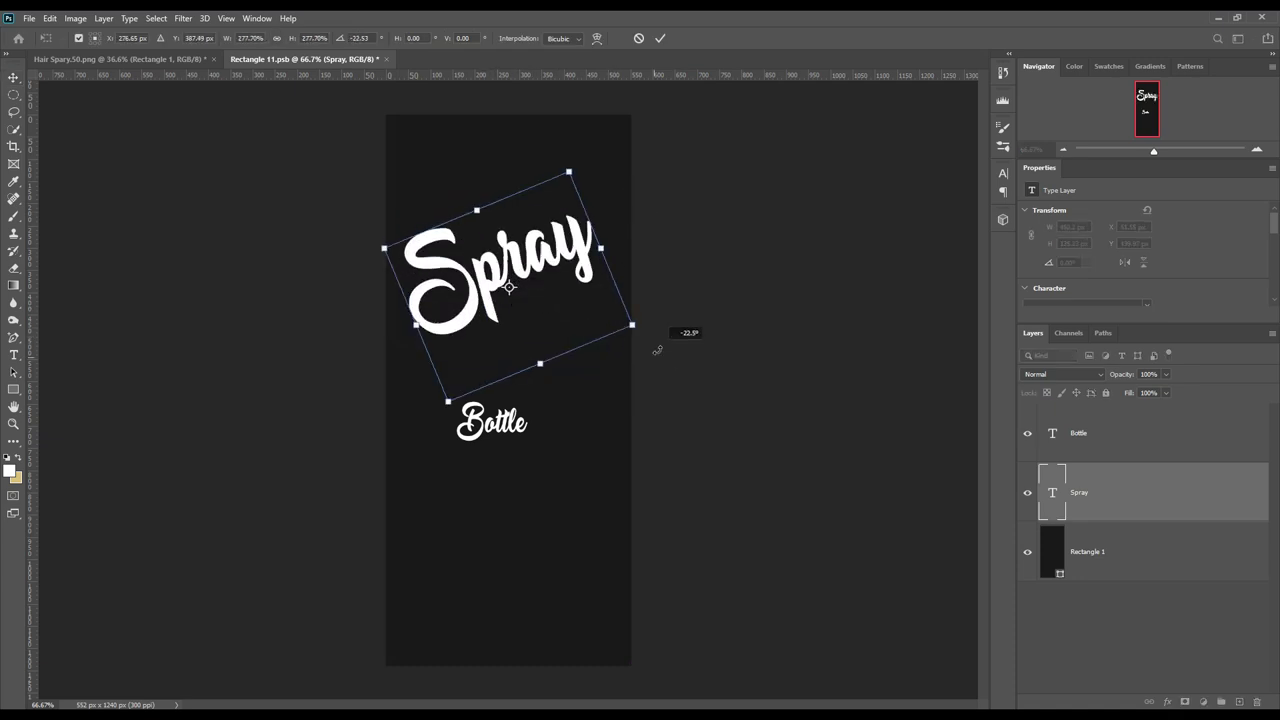
left_click_drag(564, 166, 642, 138)
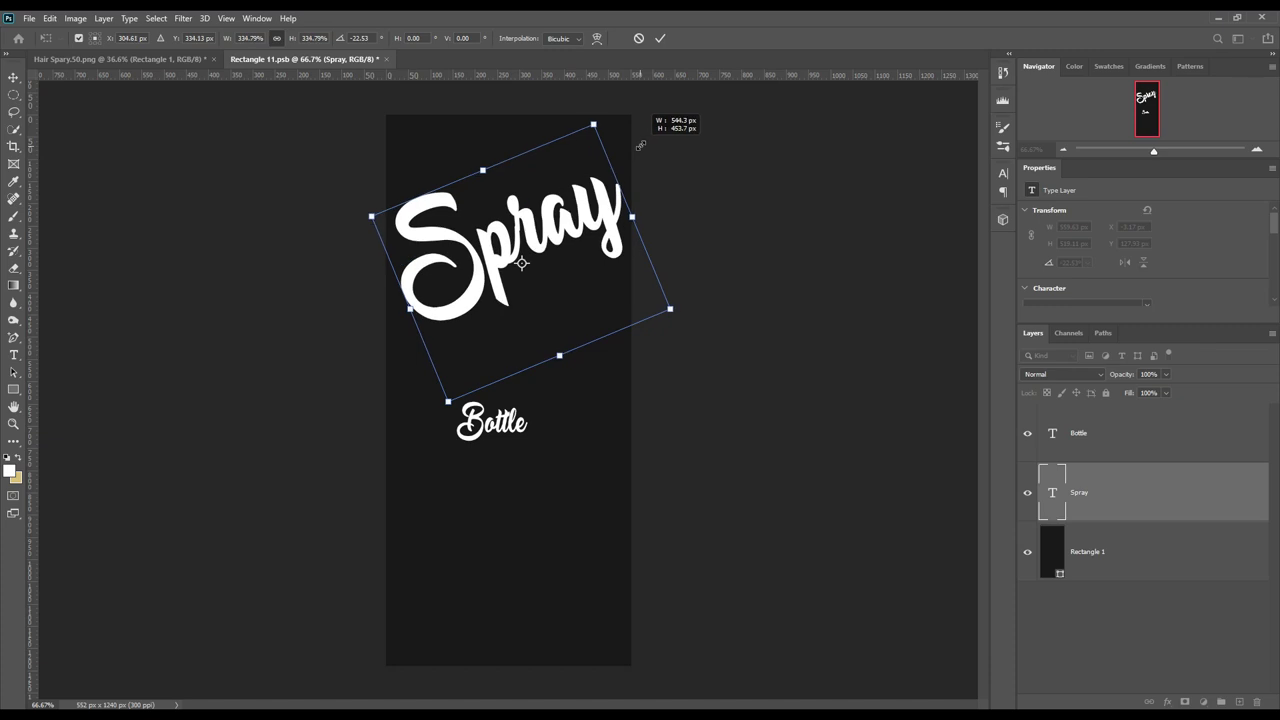
left_click_drag(447, 402, 417, 427)
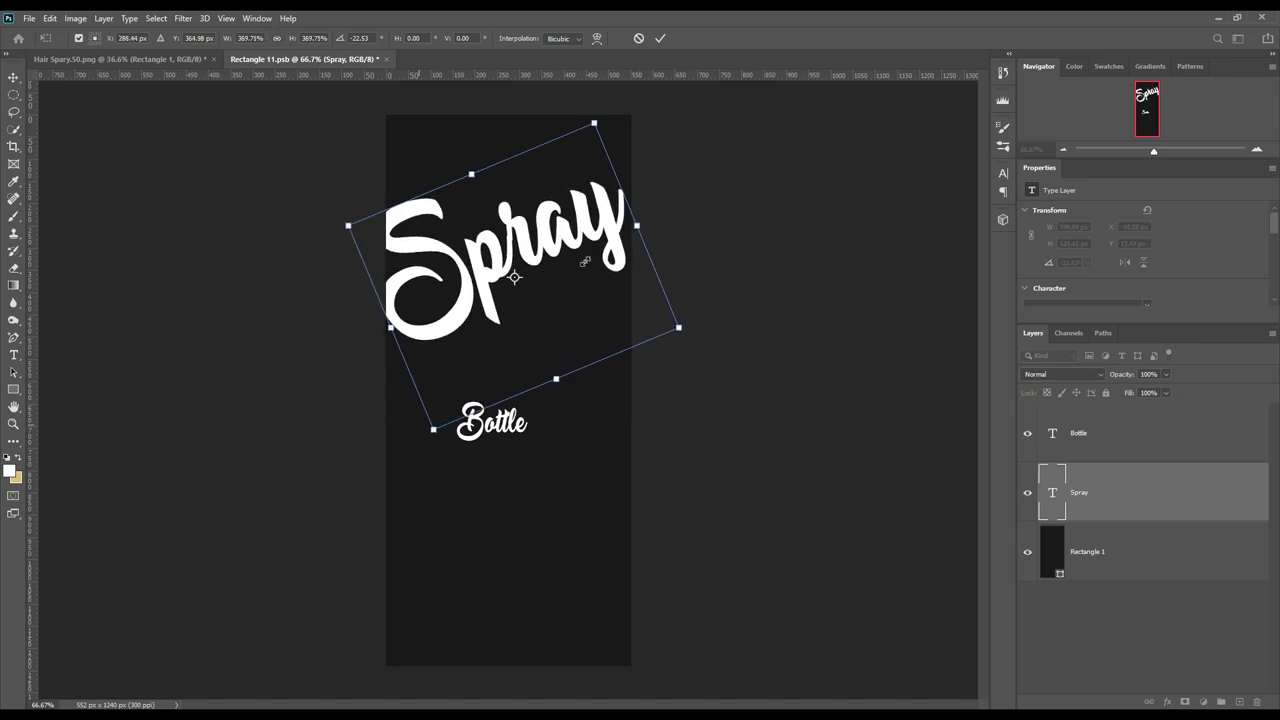
left_click_drag(583, 279, 587, 293)
left_click(660, 38)
- Scale the Bottle word to about 268%, tilt it -28.8°, and stack it below Spray
left_click(515, 425)
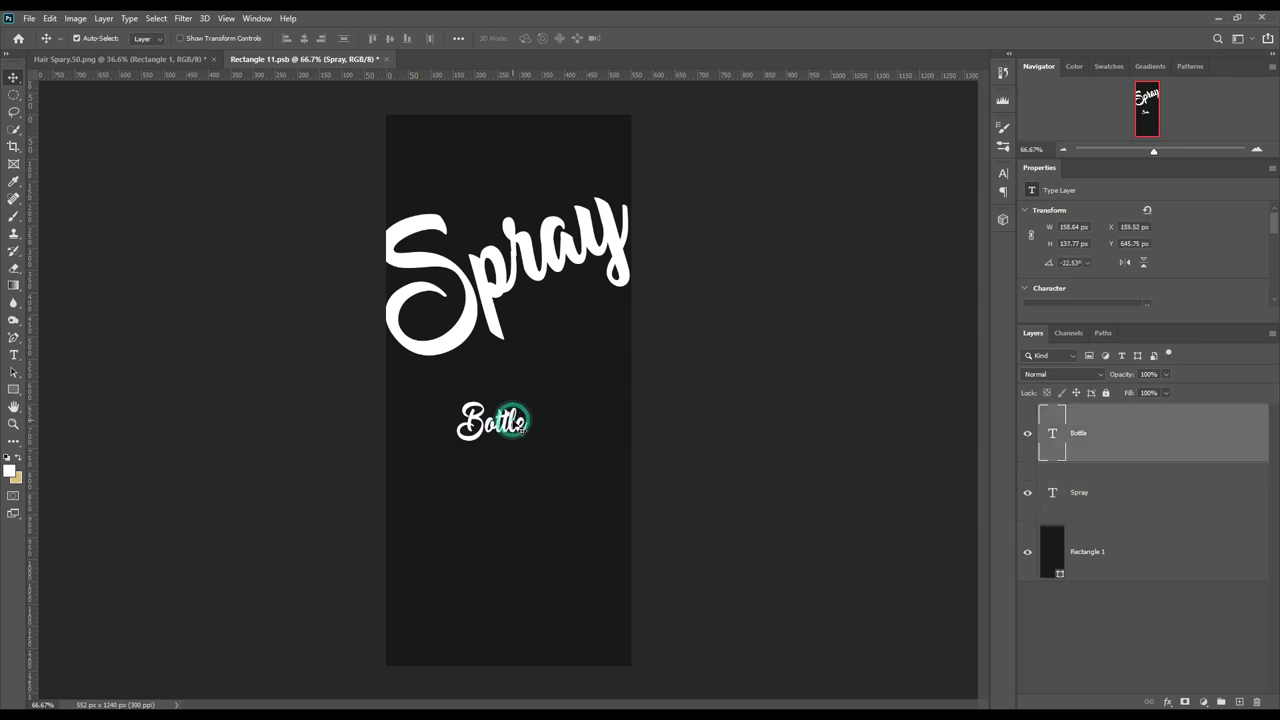
key("ctrl+t")
left_click_drag(531, 394, 657, 329)
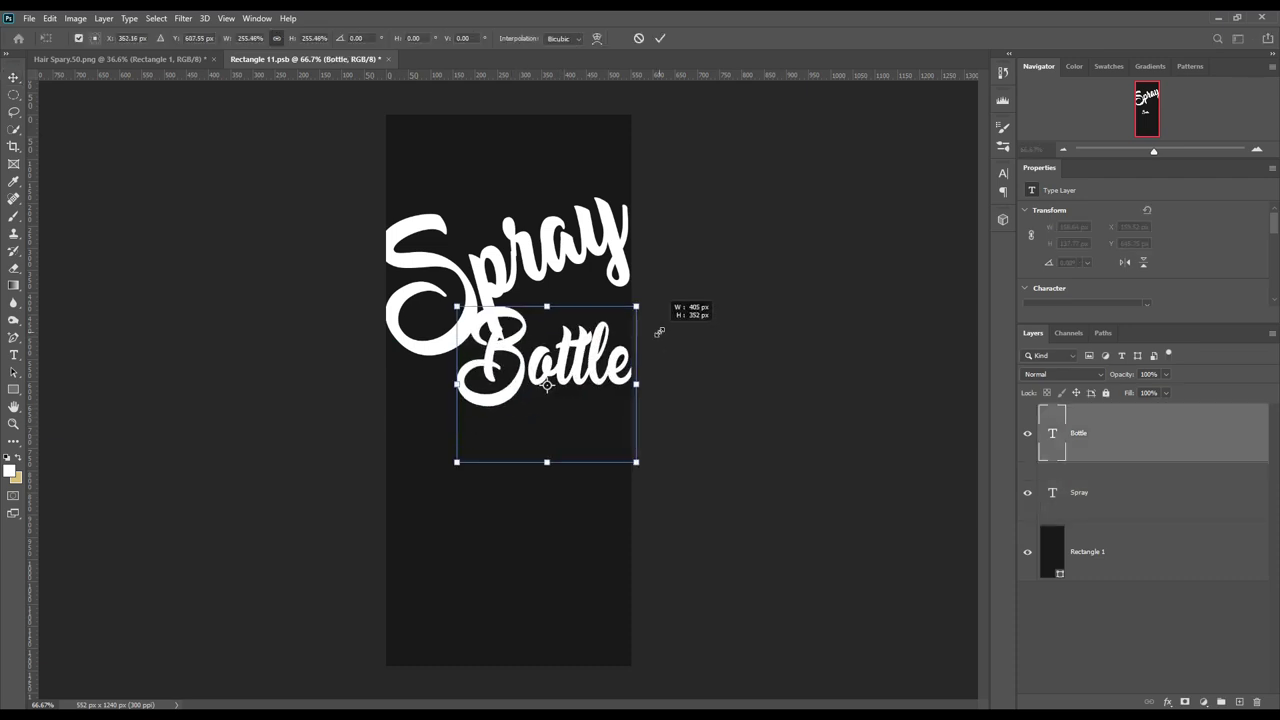
left_click_drag(630, 500, 690, 455)
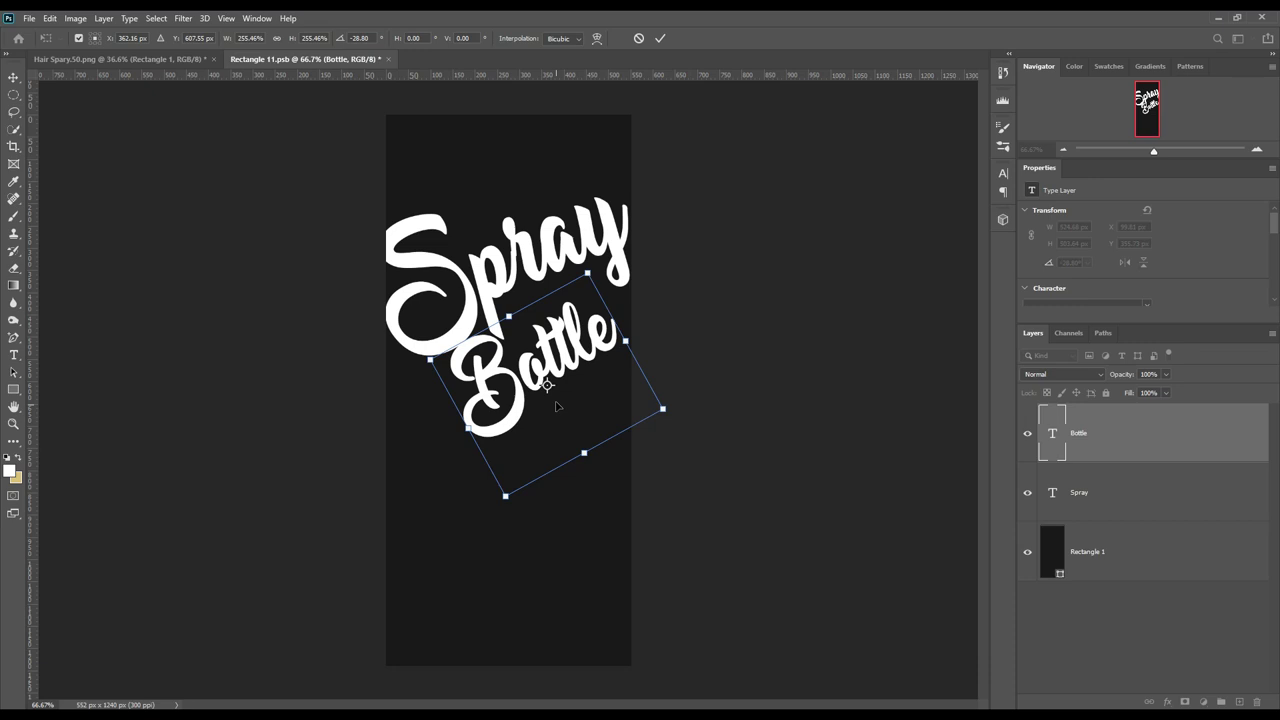
left_click_drag(556, 405, 553, 411)
left_click_drag(590, 277, 592, 270)
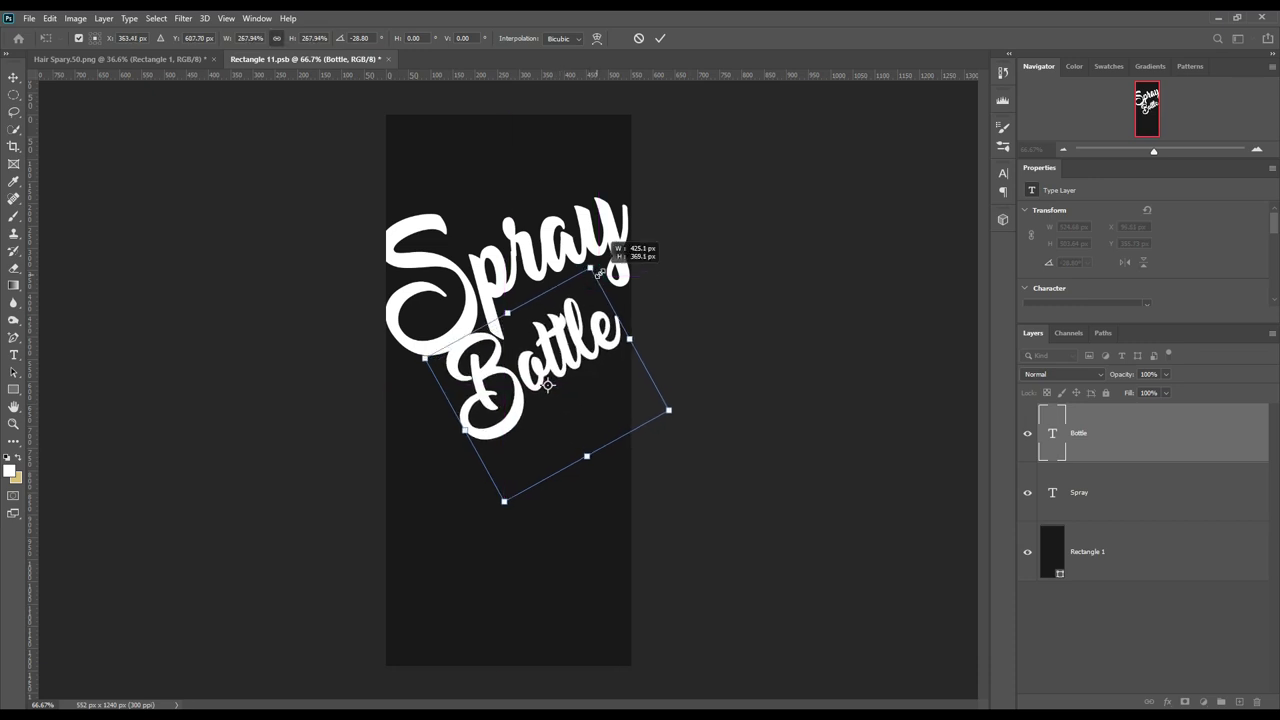
left_click_drag(566, 370, 590, 348)
left_click(660, 38)
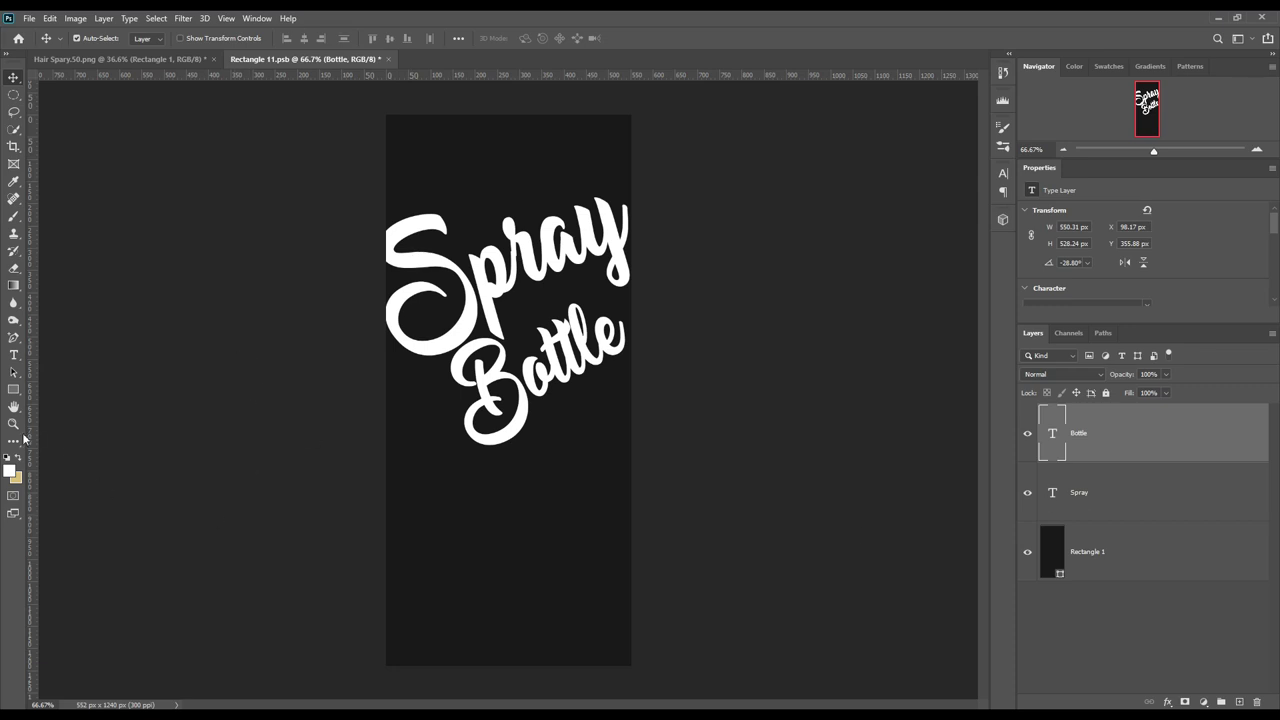
- Add a bold Gadugi 'SPRAY BOTTLE' caption below the tilted Bottle word
left_click(13, 355)
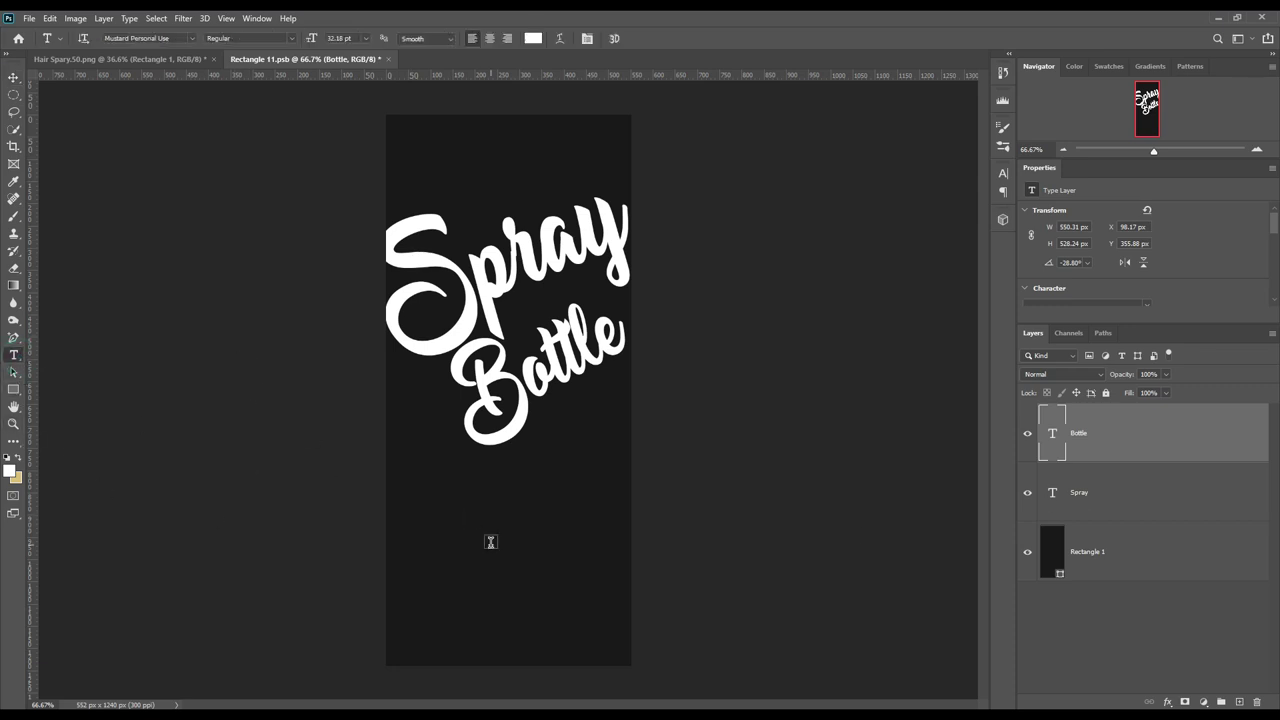
left_click(431, 534)
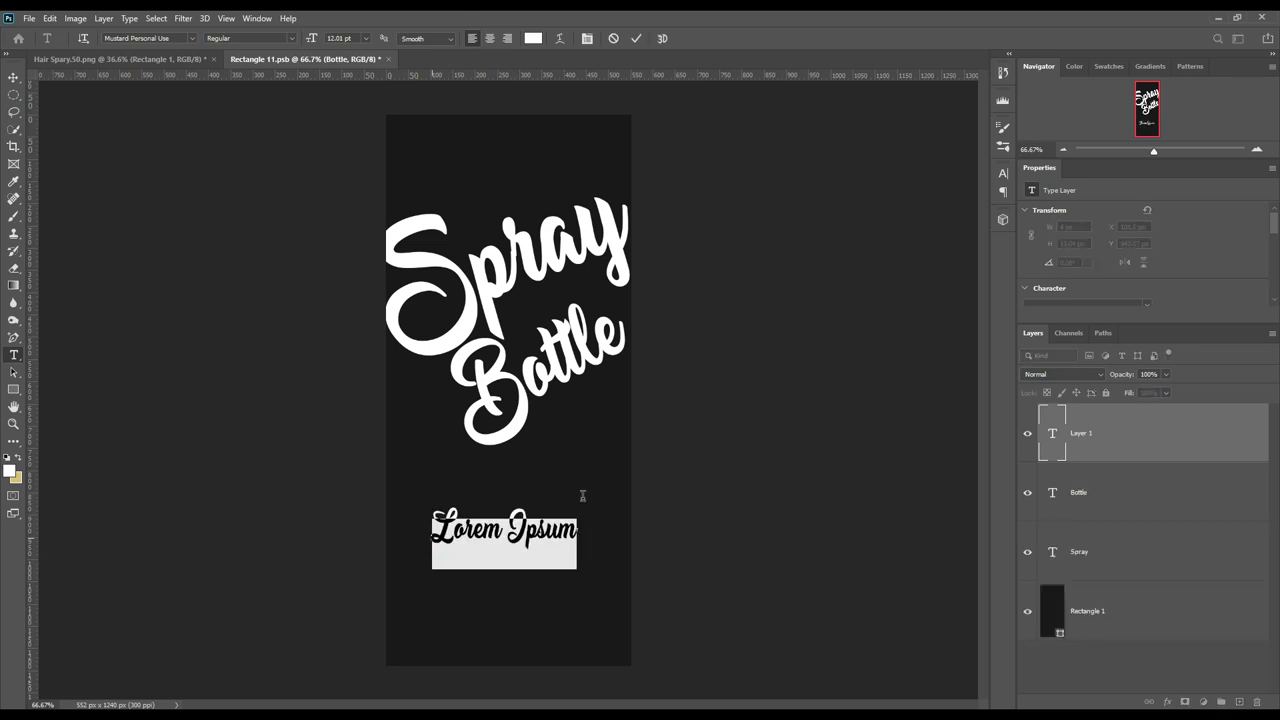
left_click(189, 39)
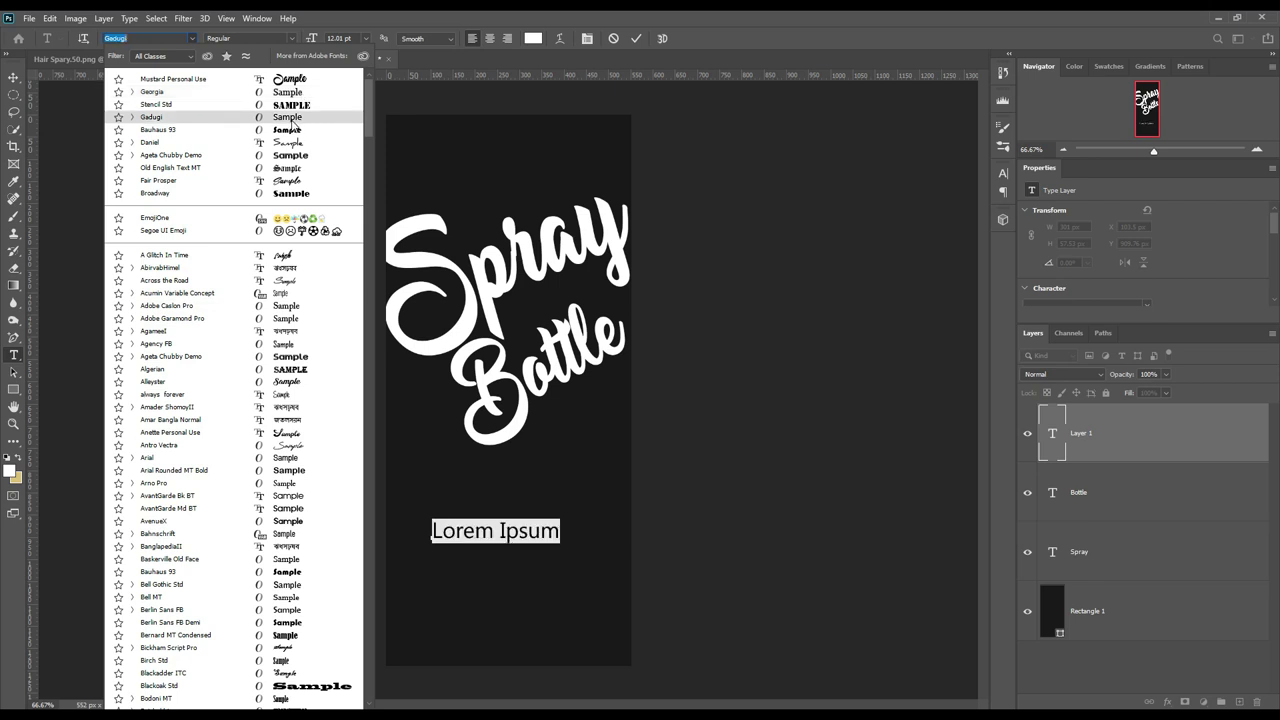
left_click(299, 118)
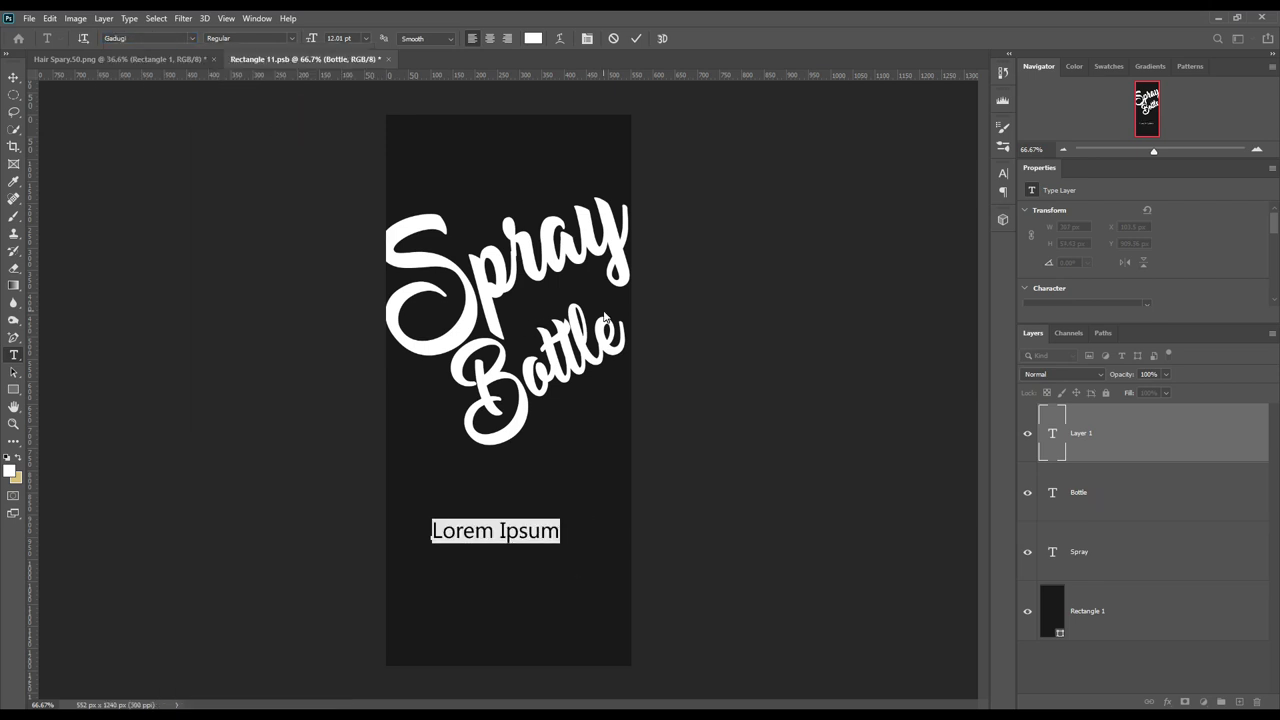
type("SP")
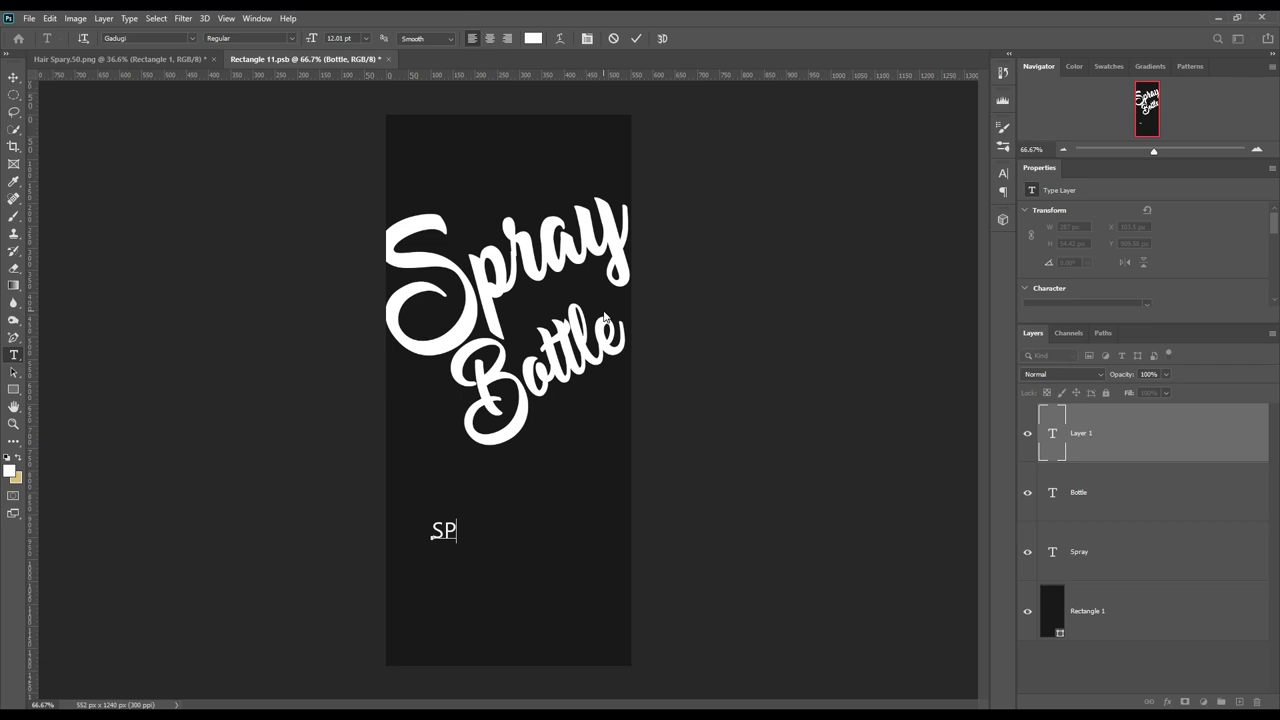
type("RAY")
type(" BO")
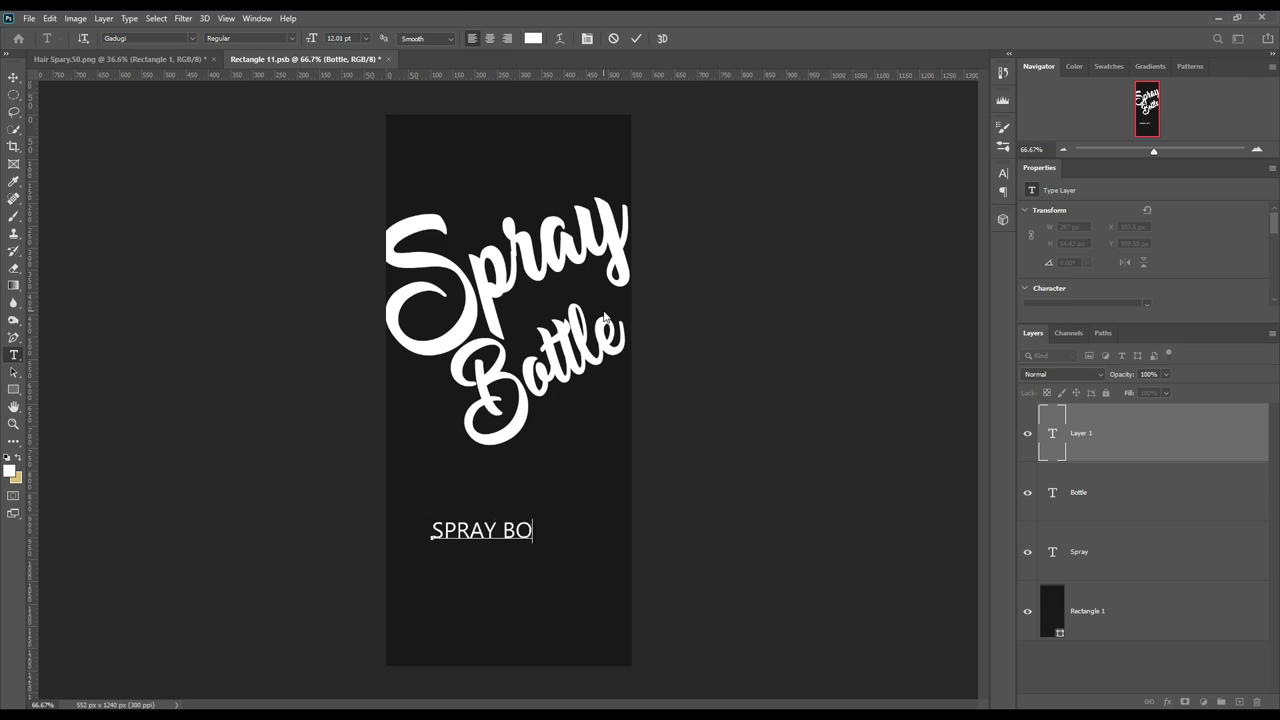
type("TTLE")
left_click(636, 38)
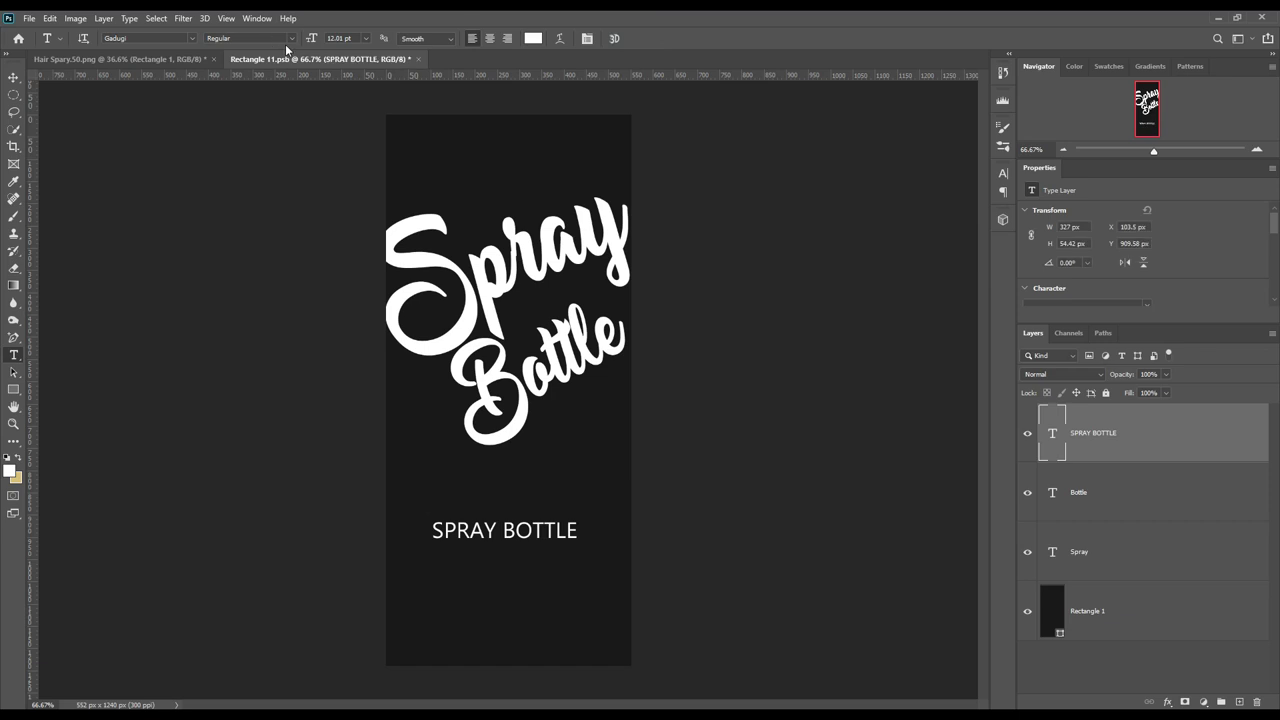
left_click(291, 38)
left_click(270, 62)
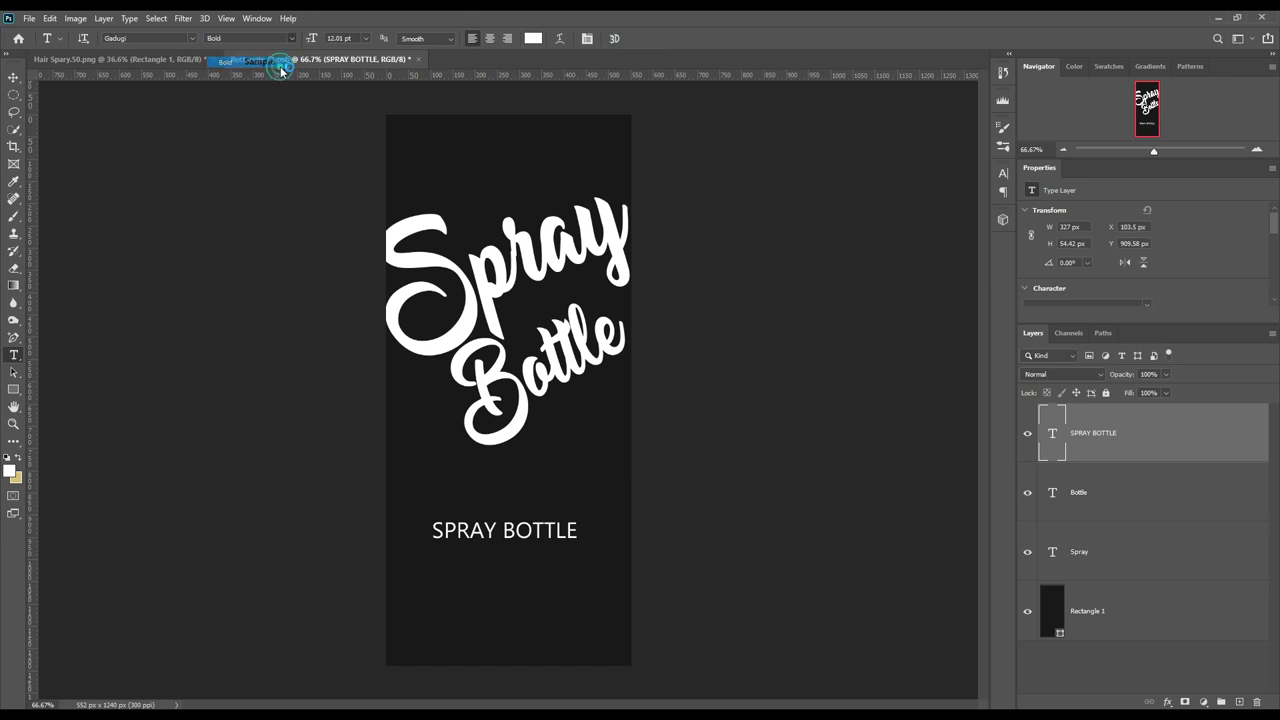
left_click(467, 590)
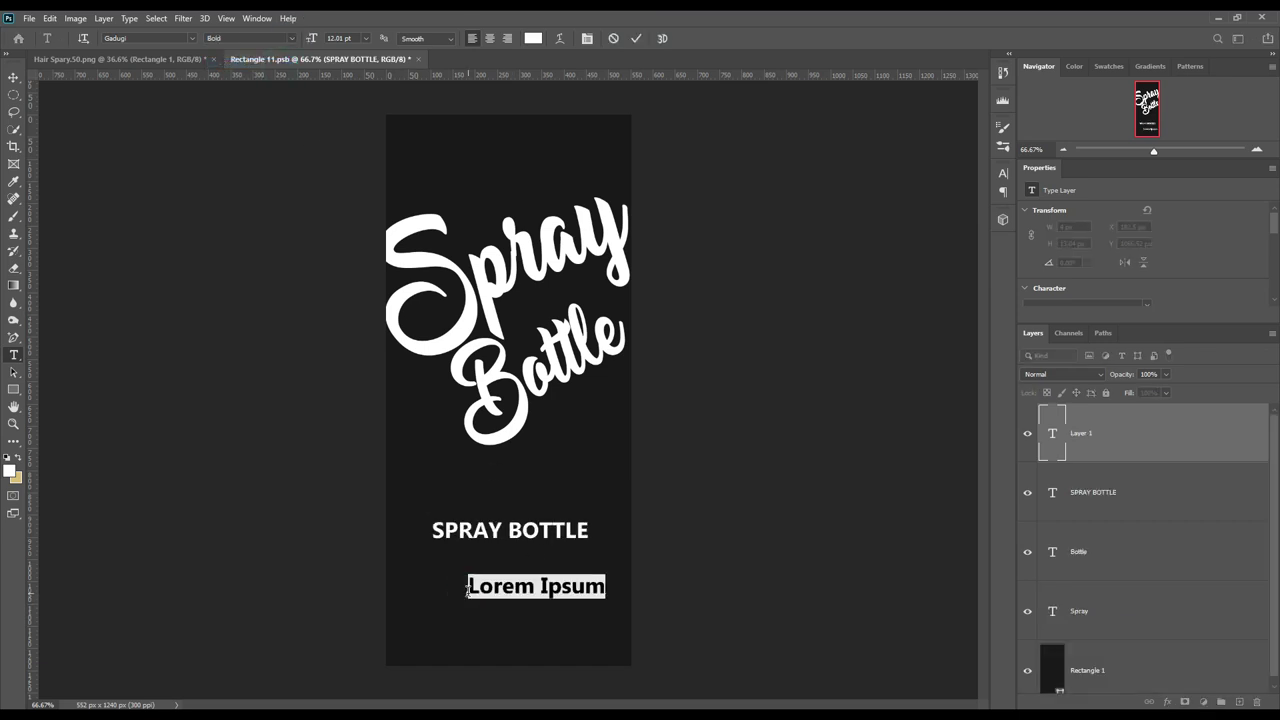
- Replace the Lorem Ipsum placeholder with 'MOCKUP' in Regular weight
left_click(467, 590)
key("Right")
key("Right")
key("Right")
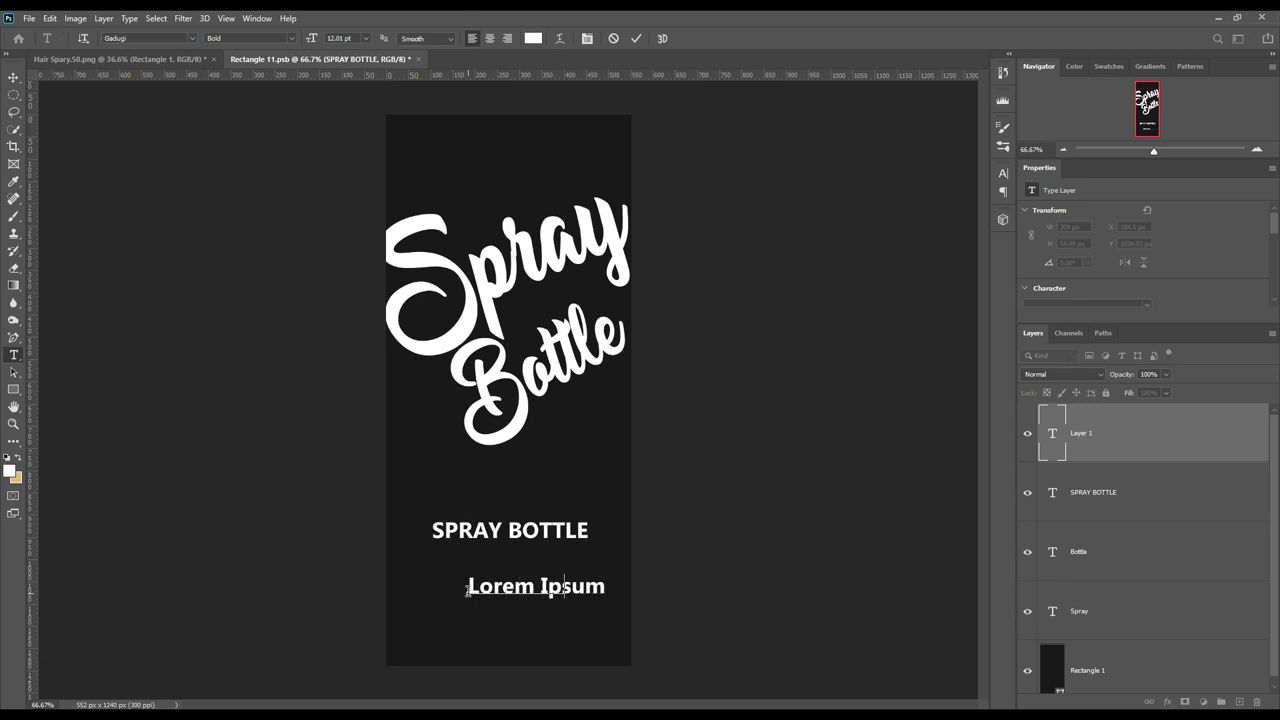
key("ctrl+a")
type("MOCKUP")
left_click(636, 38)
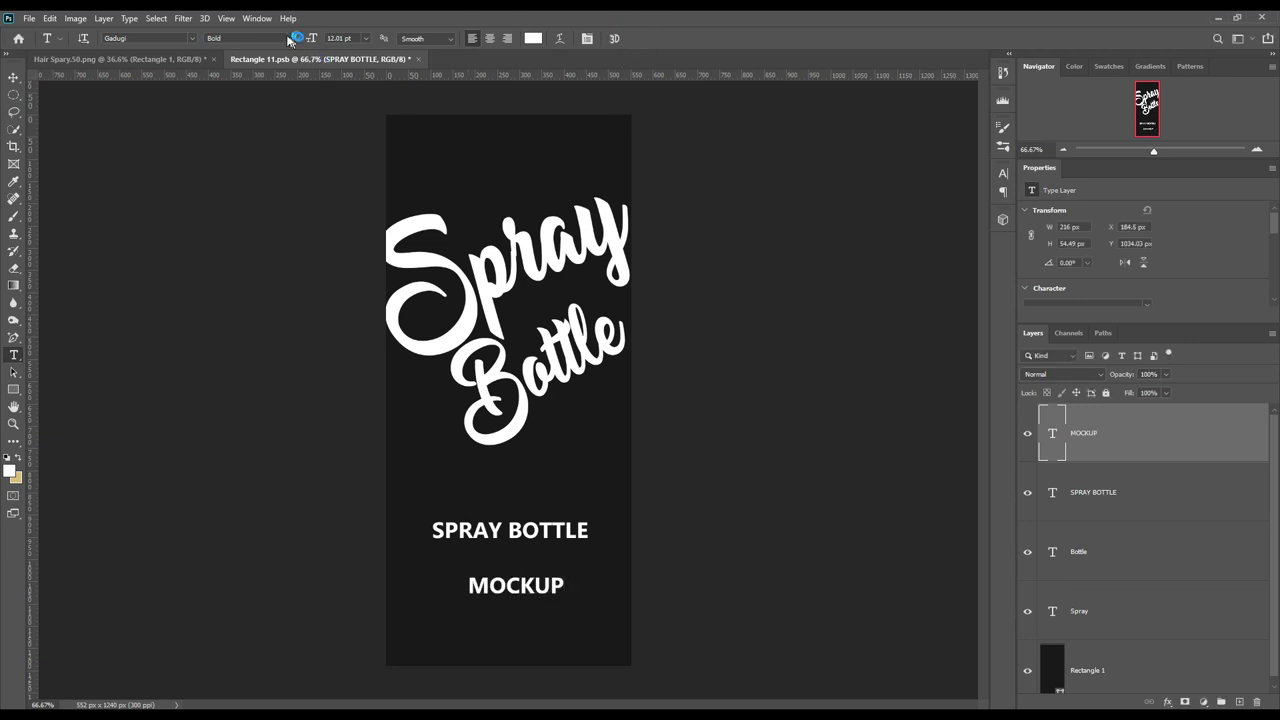
left_click(291, 38)
left_click(280, 53)
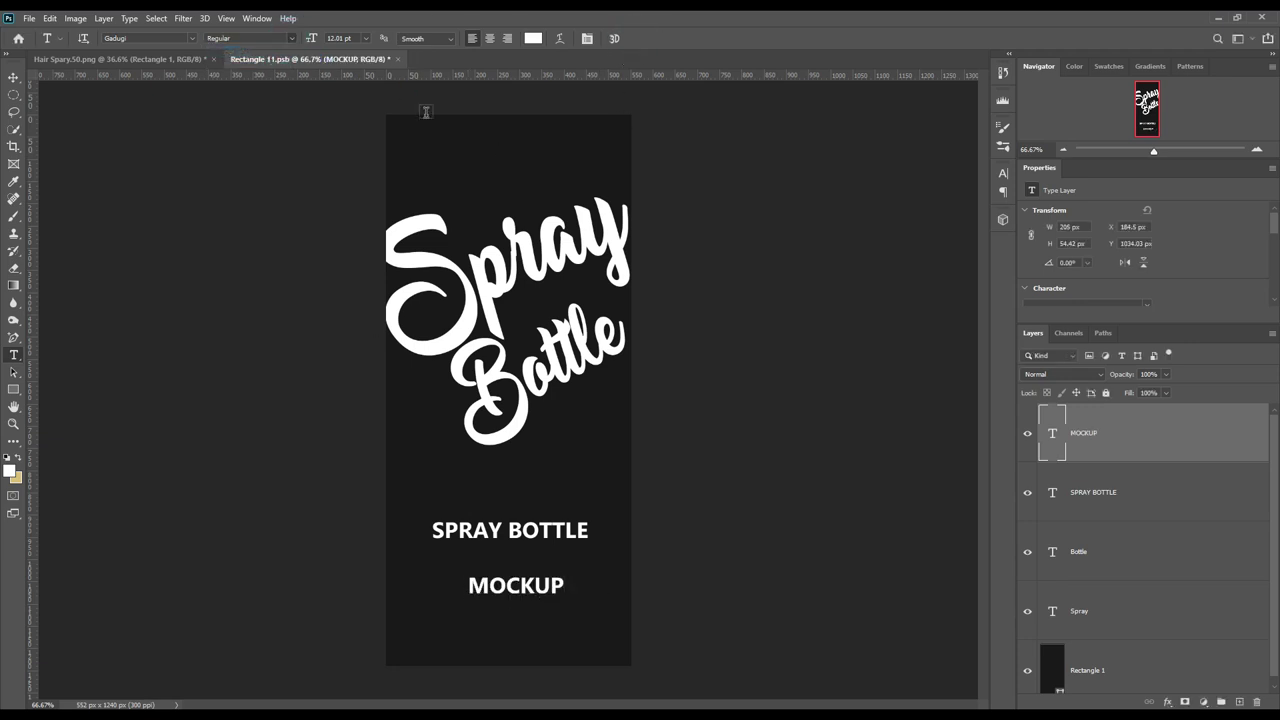
- Move MOCKUP directly under SPRAY BOTTLE and draw a body text box below it
left_click(13, 77)
left_click_drag(521, 591, 486, 563)
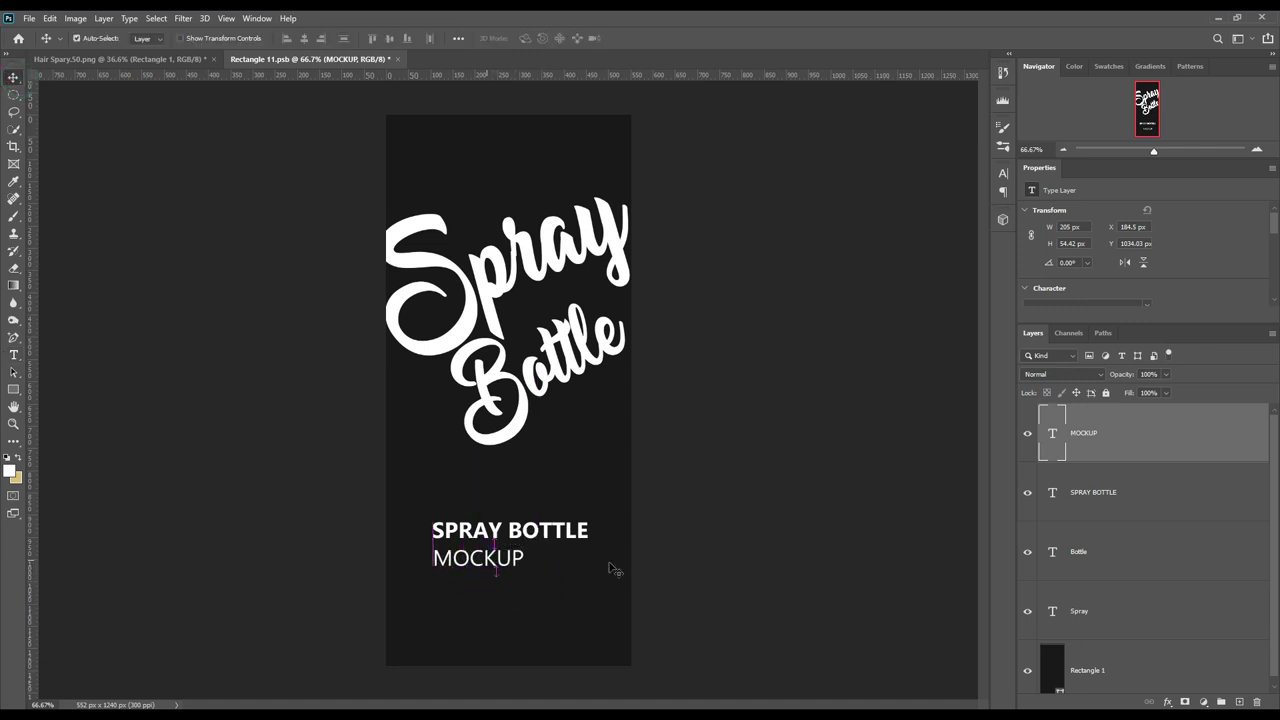
left_click(12, 356)
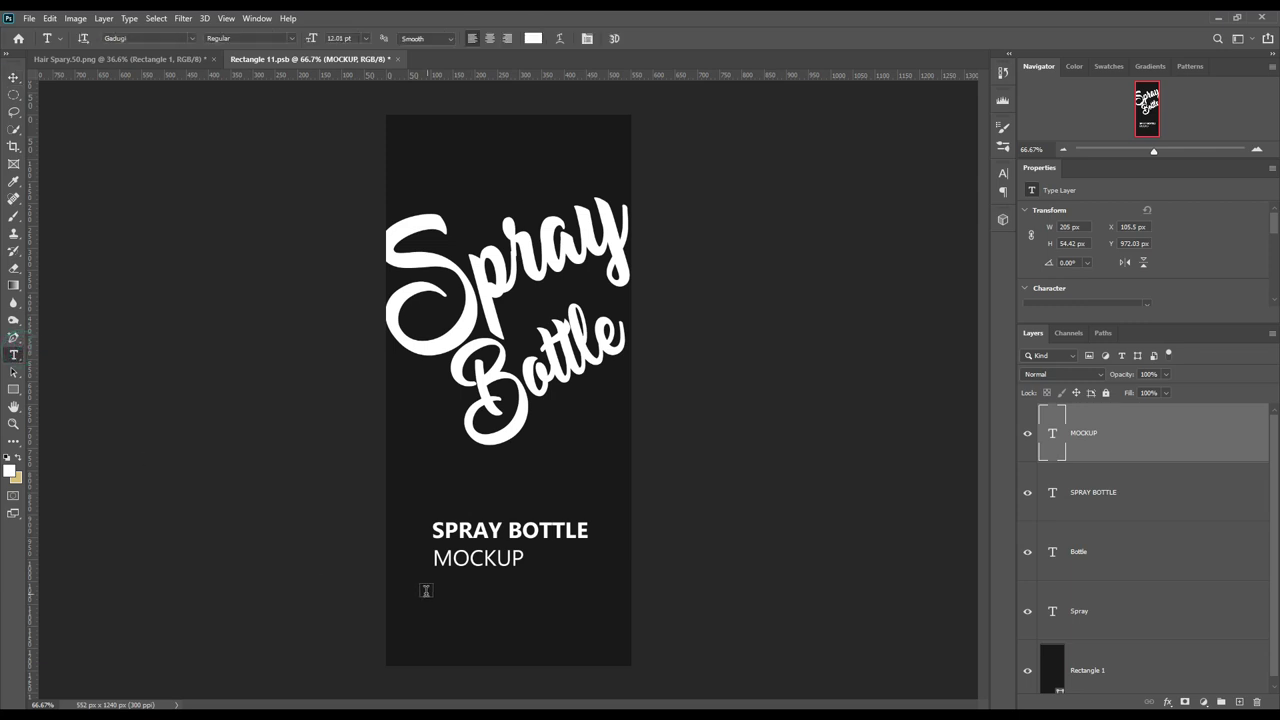
left_click_drag(419, 583, 604, 610)
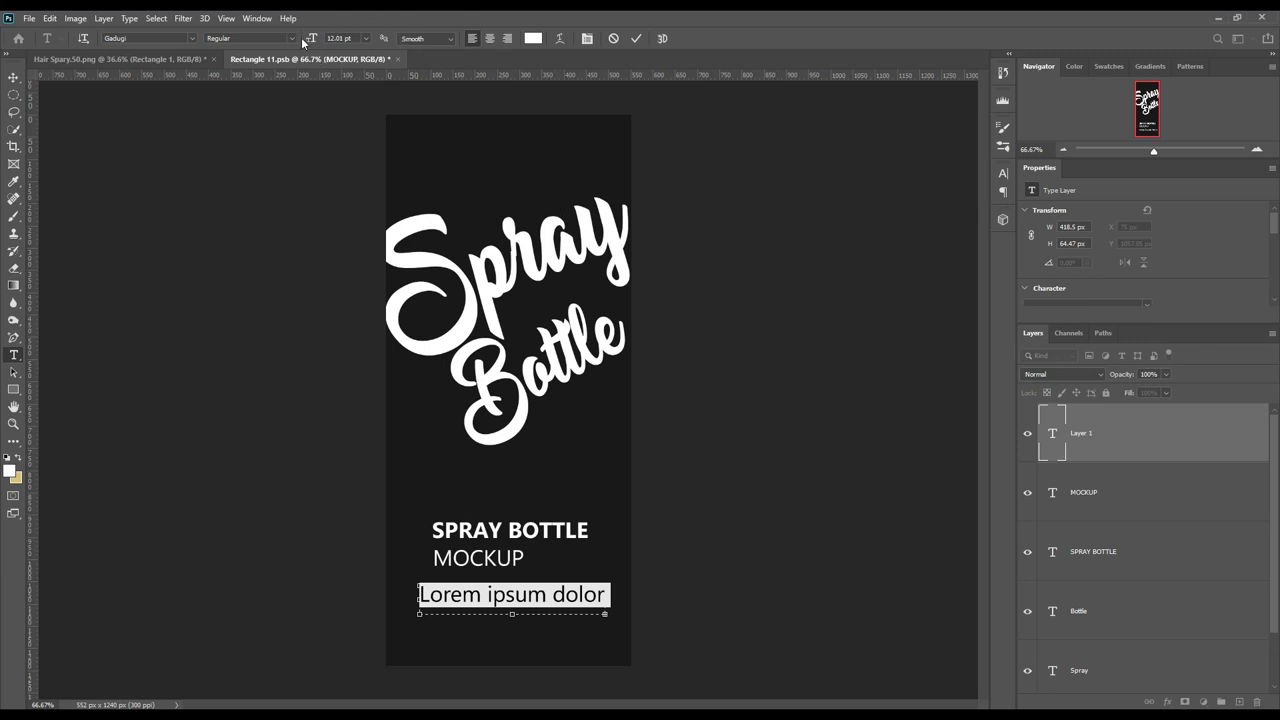
- Set the body text to 5.01 pt with 6 pt leading and narrow its text box
left_click_drag(302, 42, 306, 44)
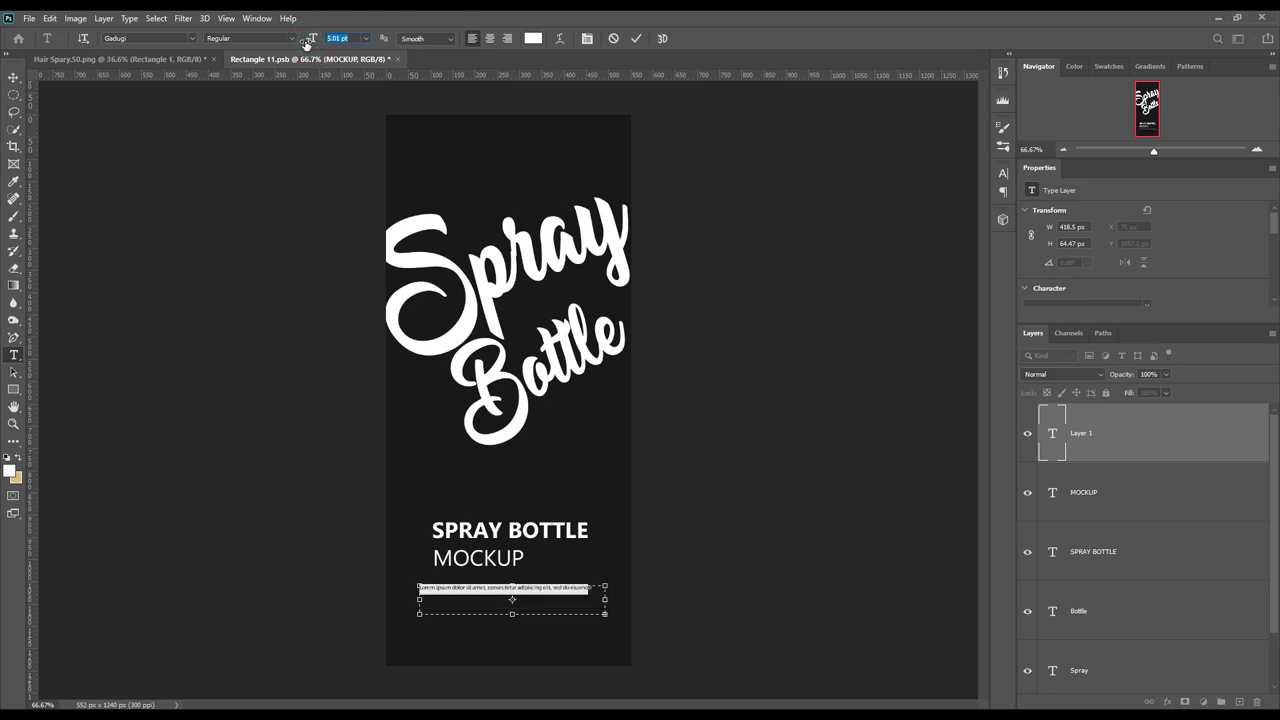
left_click(1003, 173)
left_click(978, 210)
left_click(960, 236)
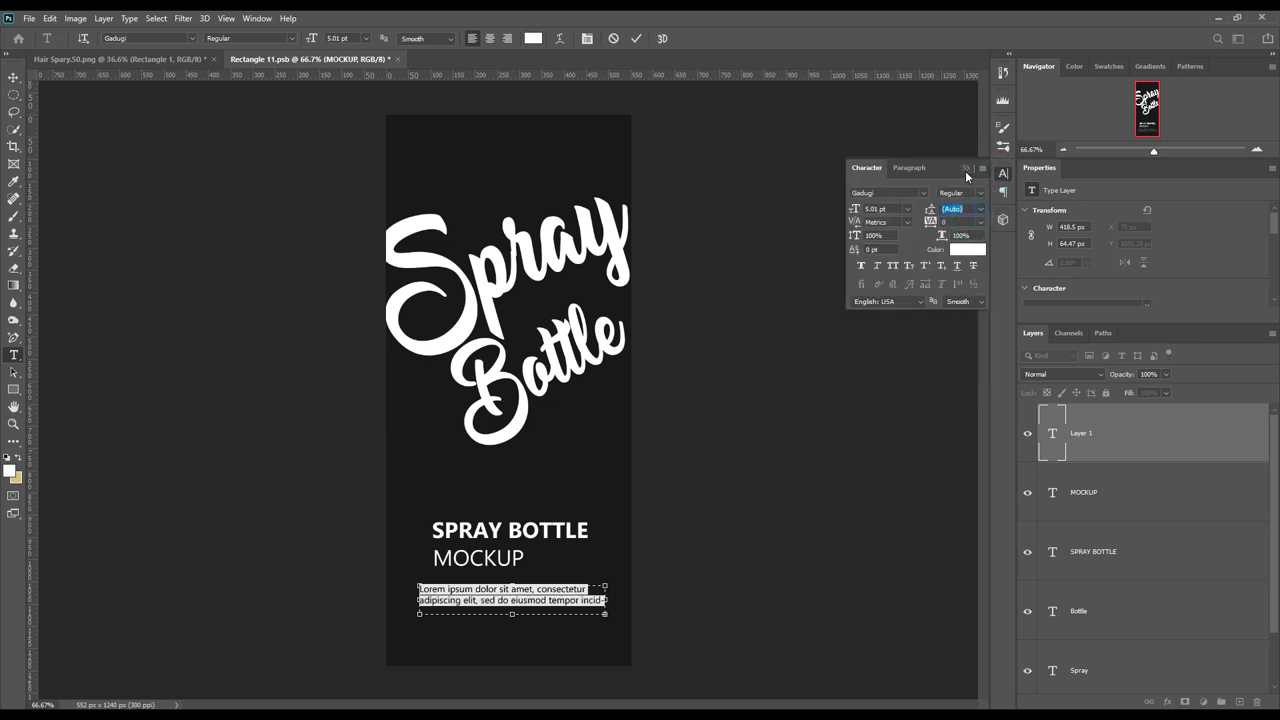
left_click(965, 168)
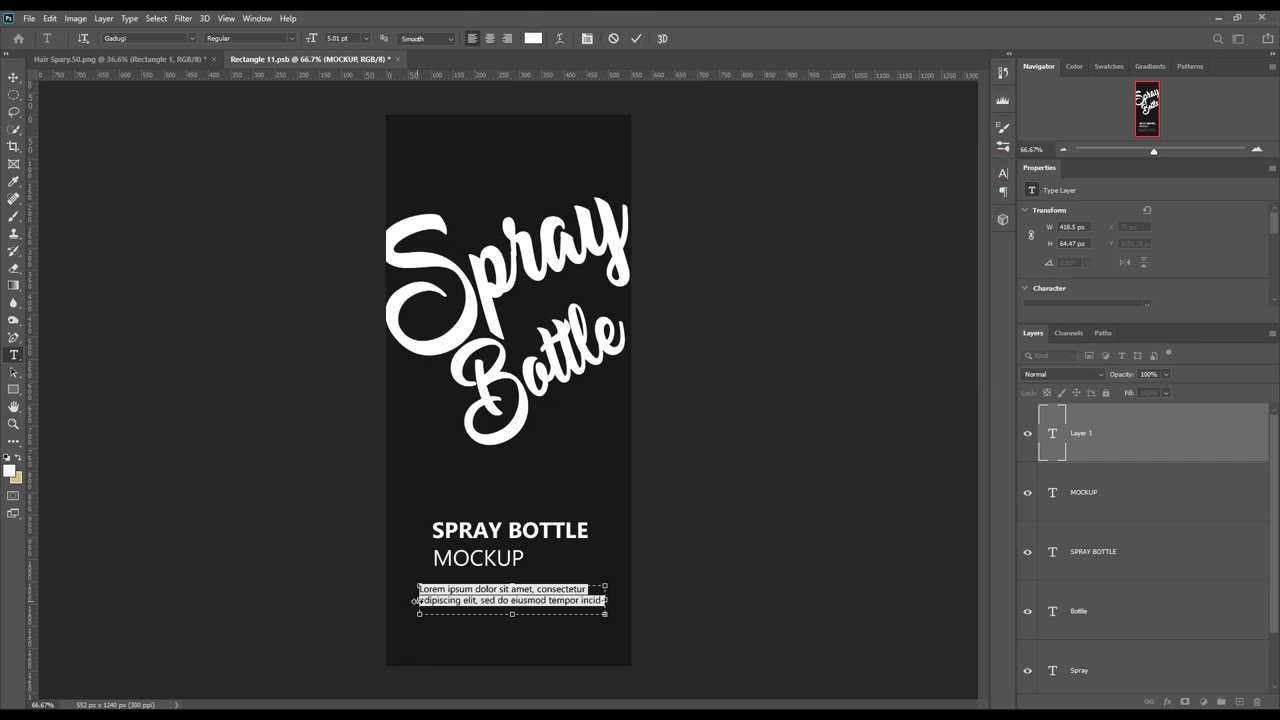
left_click_drag(416, 600, 432, 600)
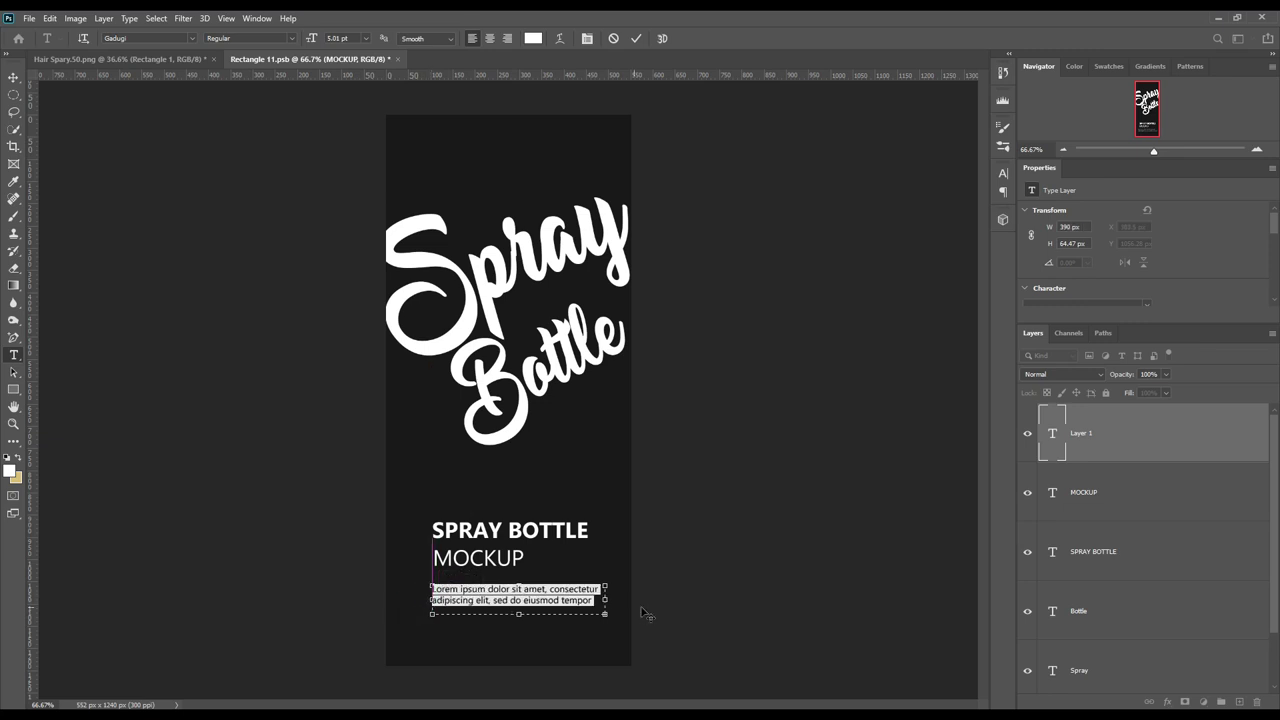
mouse_move(605, 600)
left_mouse_down()
mouse_move(590, 600)
mouse_move(607, 600)
left_mouse_up()
left_click(637, 38)
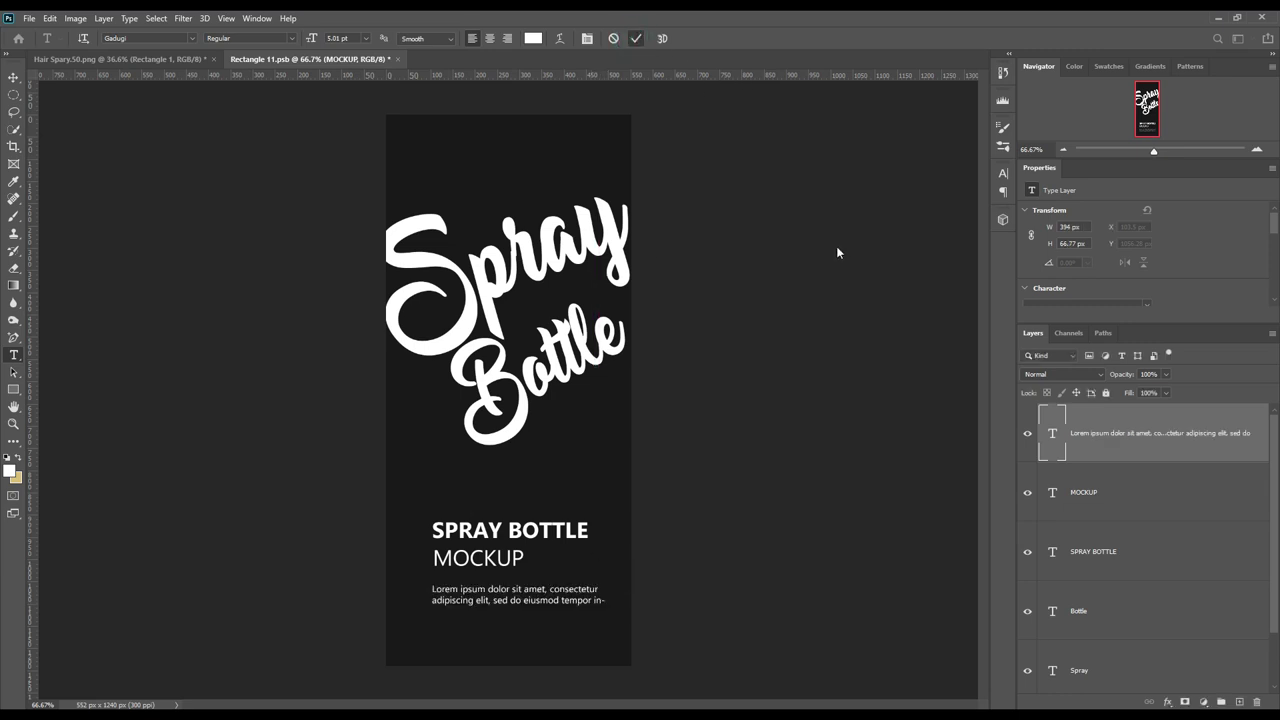
- Nudge the Lorem paragraph up and shift it, MOCKUP and SPRAY BOTTLE left
left_click(15, 76)
key("Up")
key("Up")
key("Up")
key("Up")
key("Up")
key("Up")
key("Up")
key("Up")
key("Up")
key("Up")
key("Up")
key("Up")
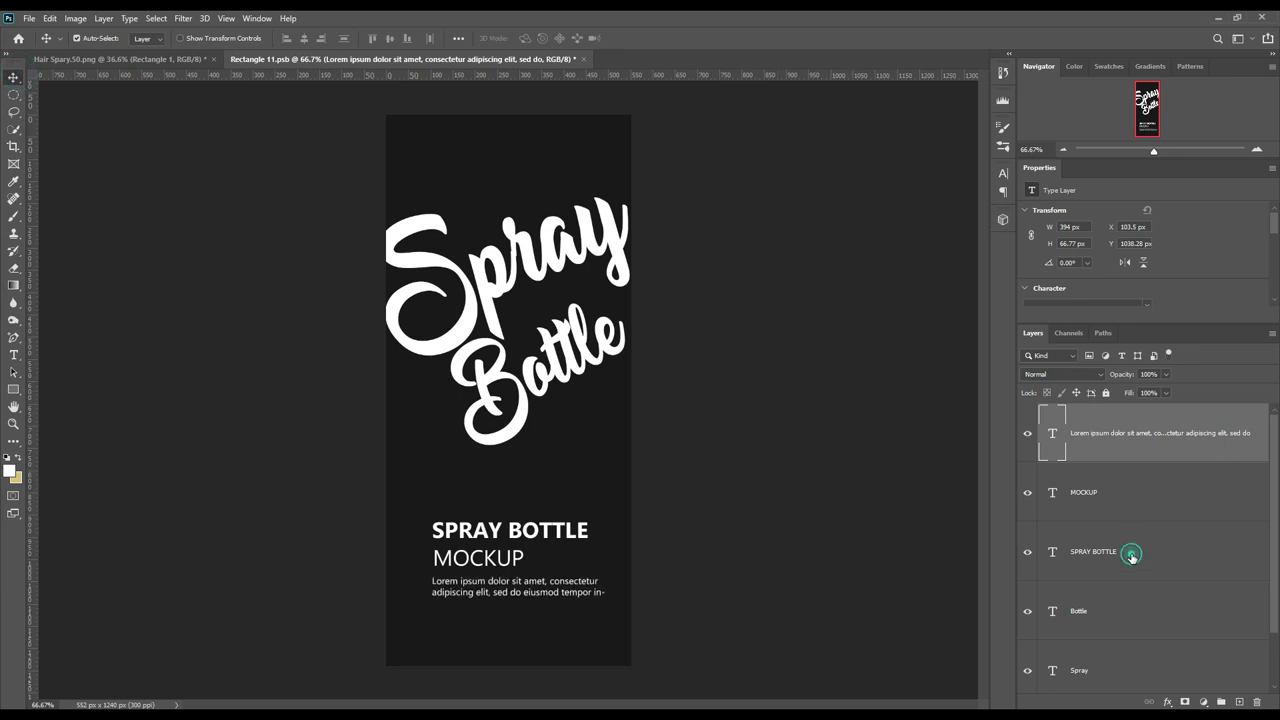
left_click(1136, 556, "shift")
key("Left")
key("Left")
key("Left")
key("Left")
key("Left")
key("Left")
key("Left")
key("Left")
key("Left")
- Replace the Spray word's white colour overlay with a metallic silver Neutrals gradient overlay
left_click(774, 380)
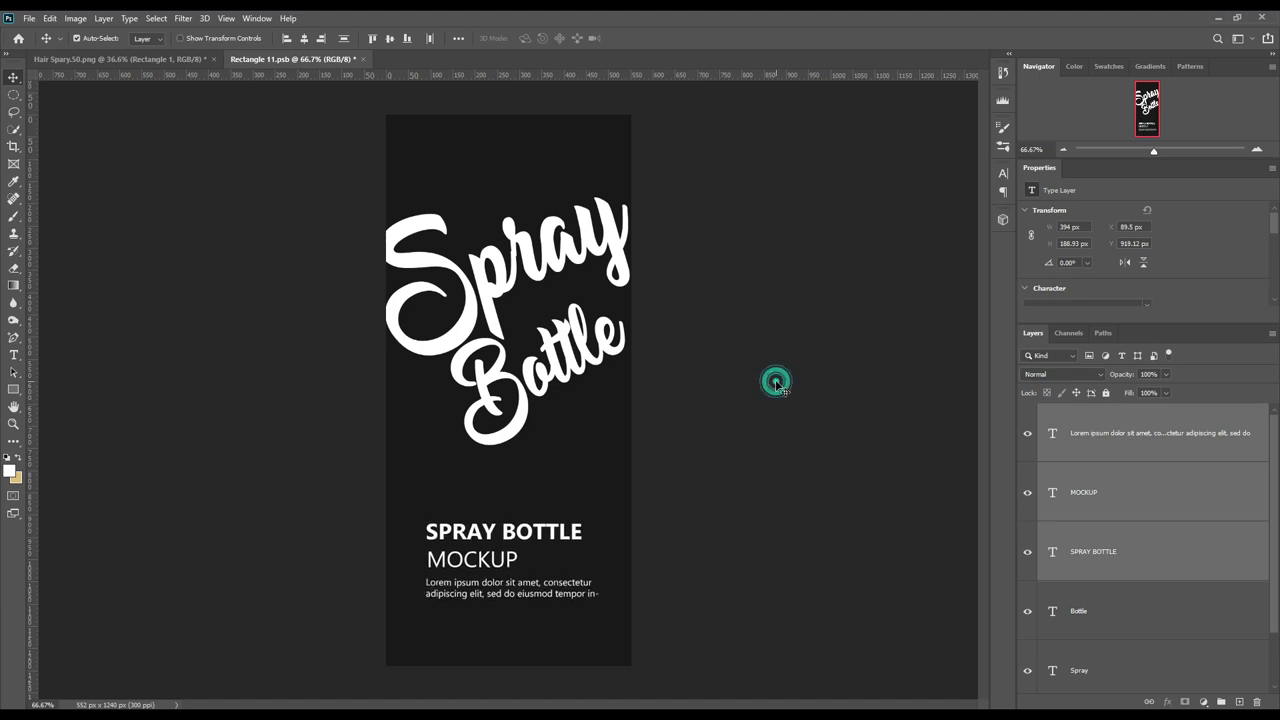
left_click(592, 240)
left_click(1167, 701)
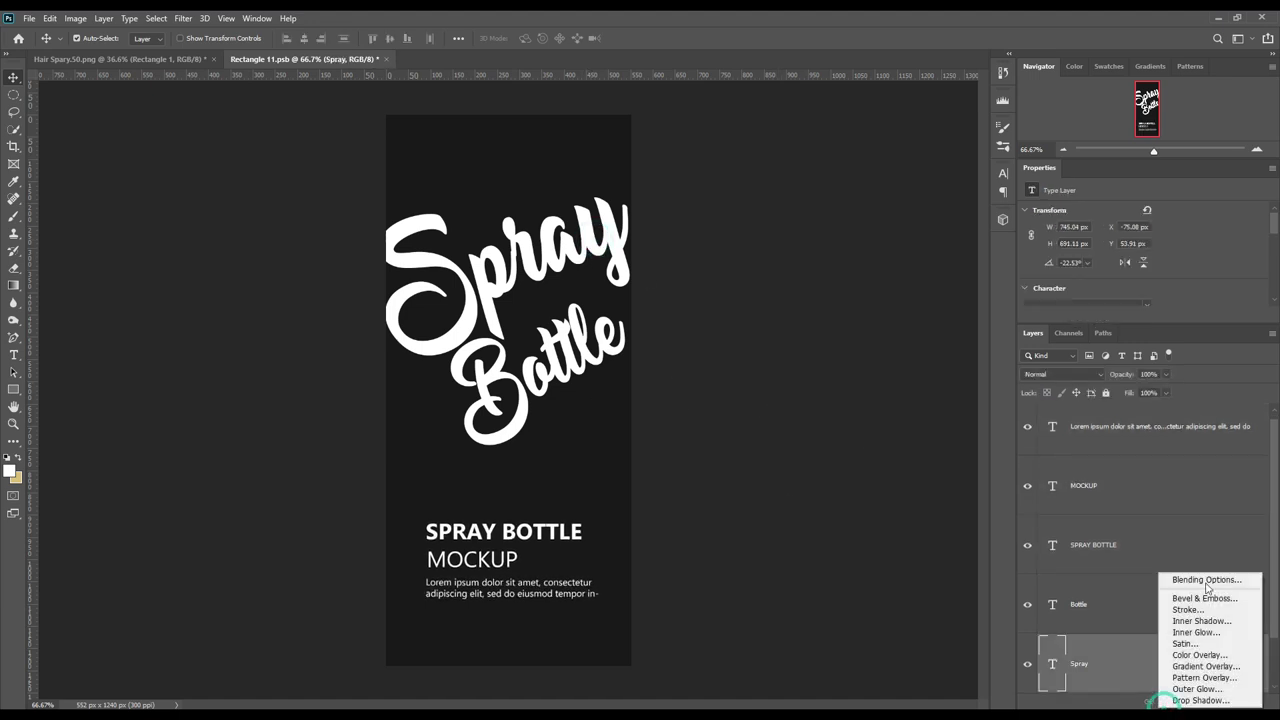
left_click(1218, 656)
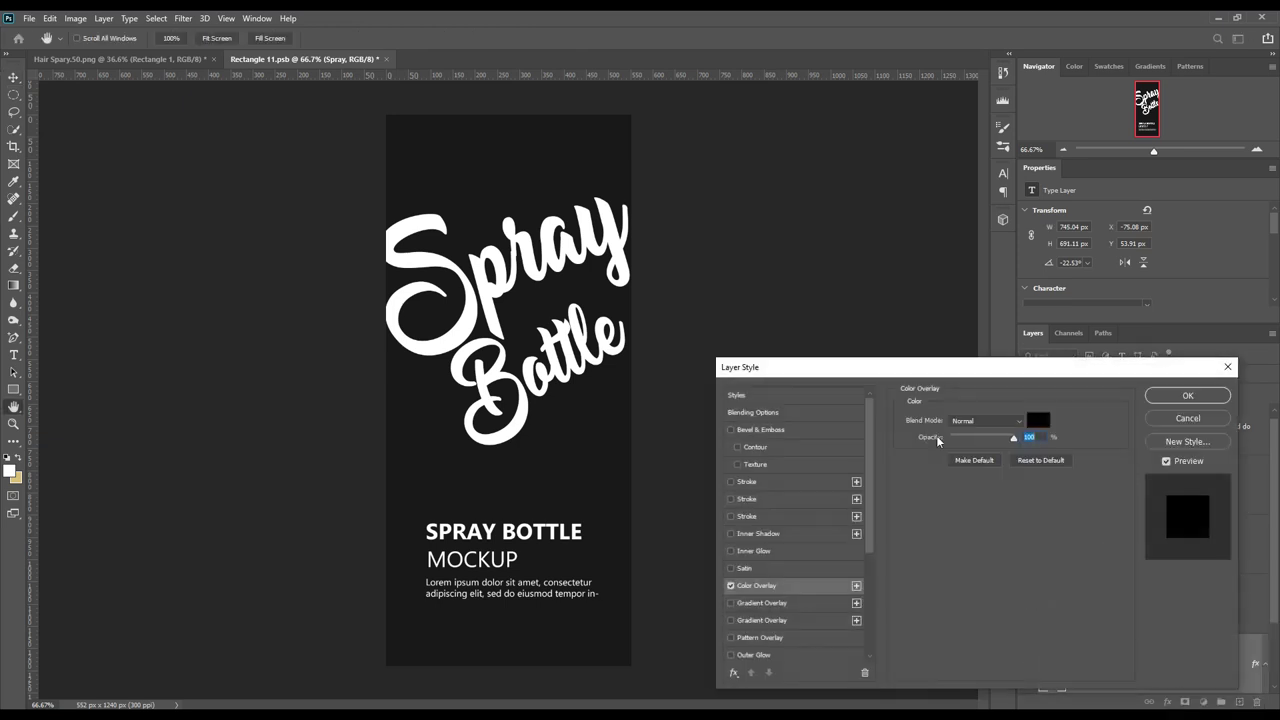
left_click(738, 602)
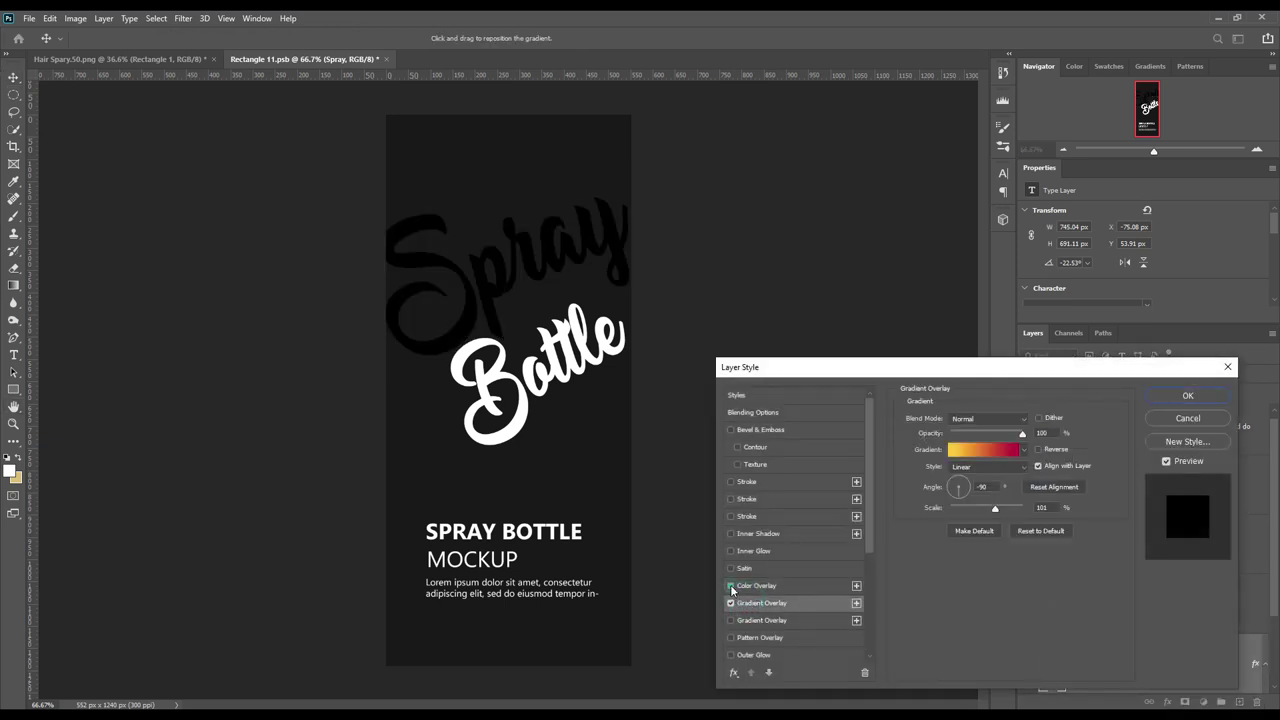
left_click(731, 586)
left_click(1026, 449)
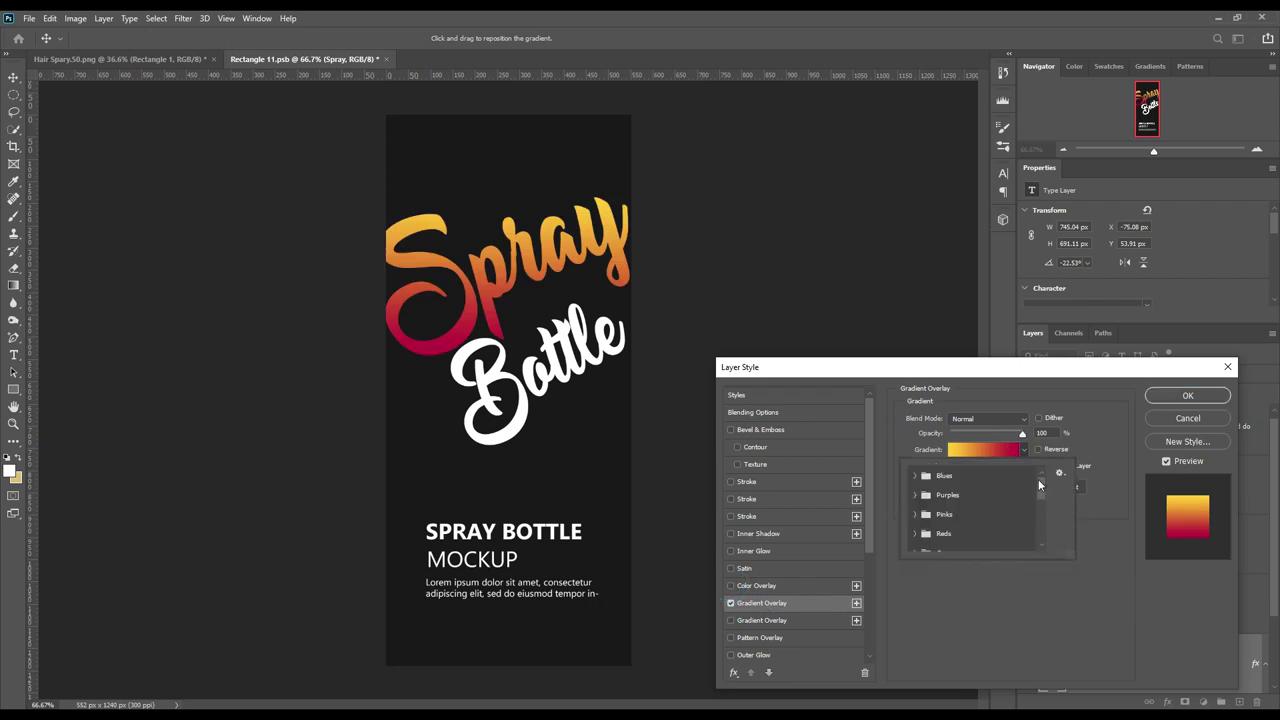
left_click_drag(1038, 485, 1040, 544)
left_click(1030, 522)
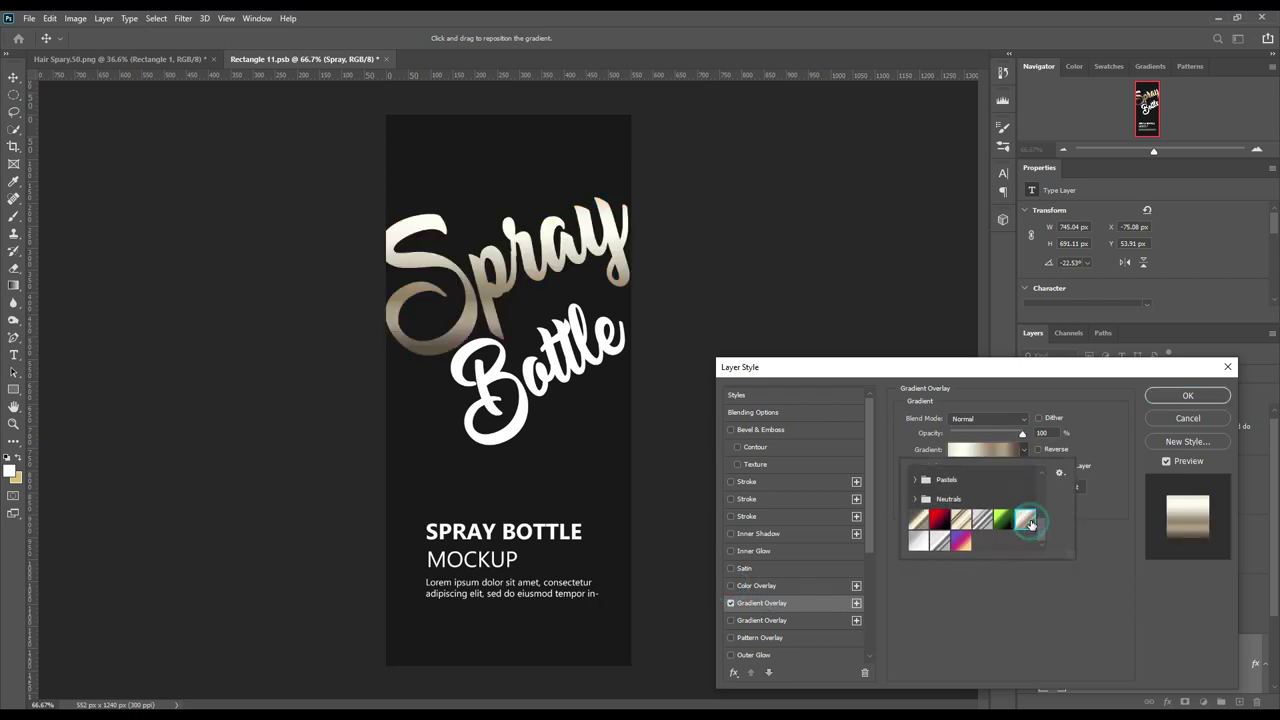
left_click(1165, 397)
- Copy the Spray layer's silver gradient style and paste it onto the Bottle layer
right_click(1129, 668)
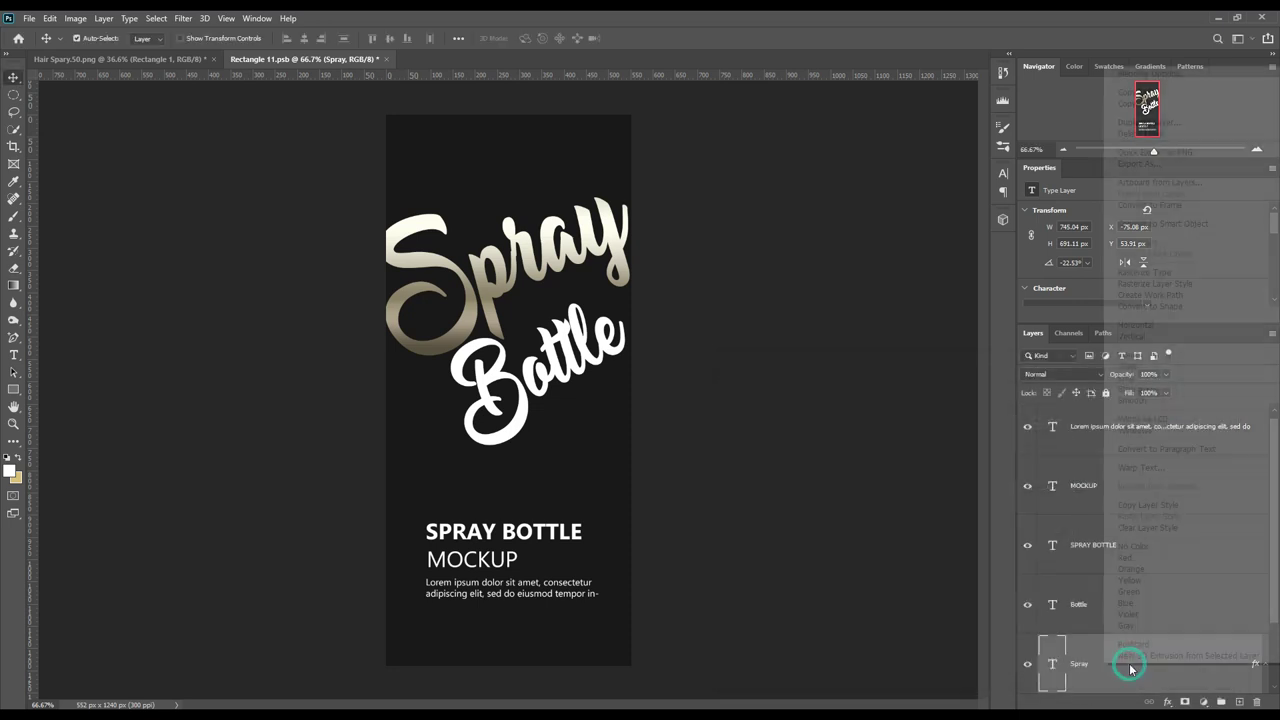
left_click(1154, 505)
right_click(1124, 600)
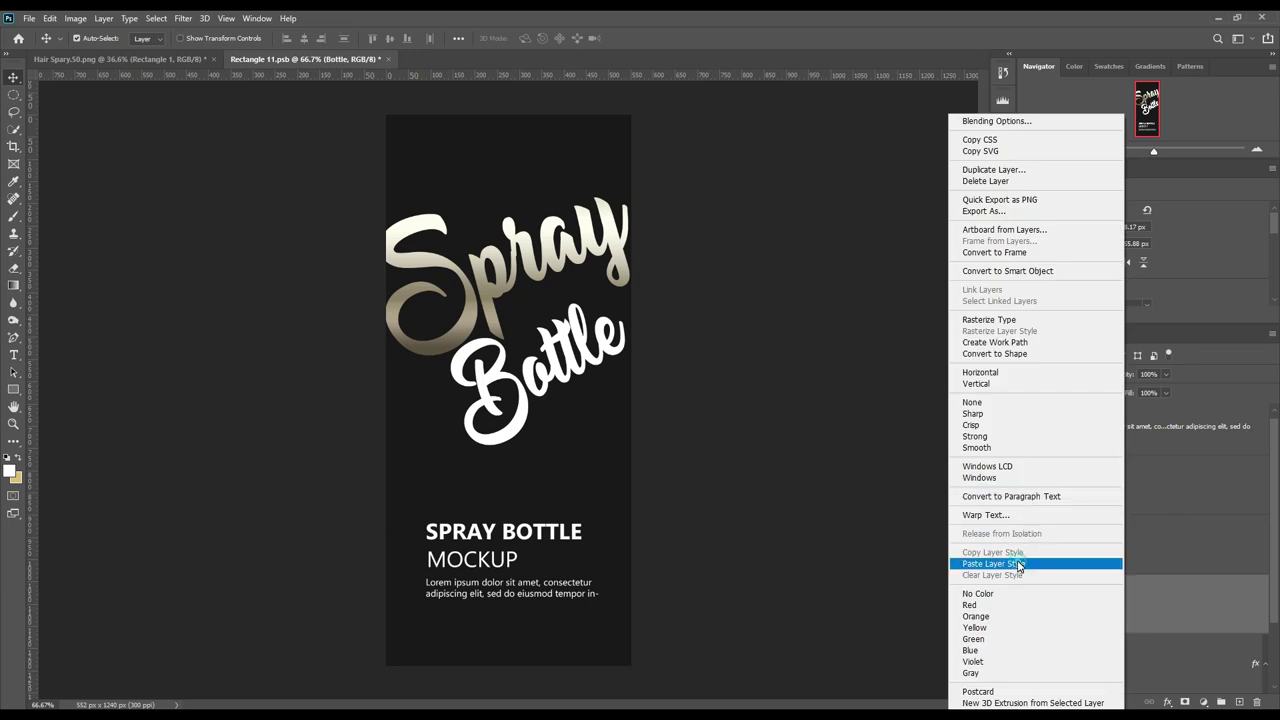
left_click(1016, 563)
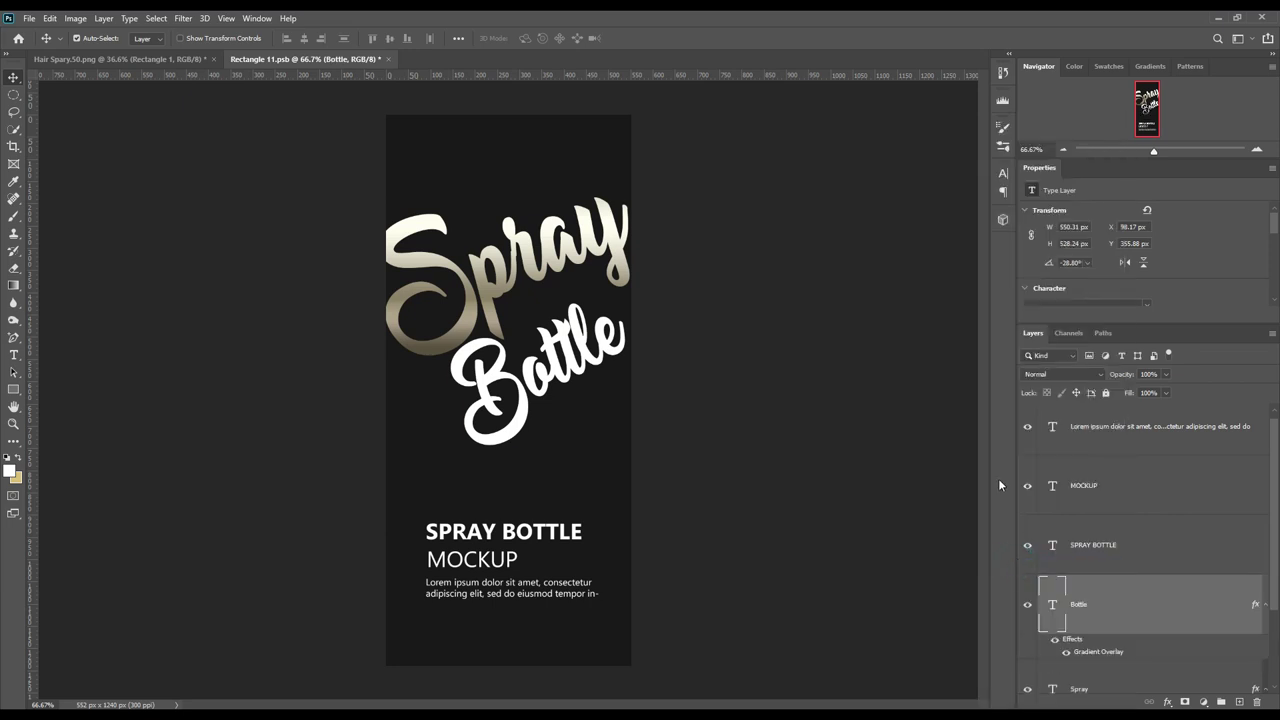
left_click(902, 380)
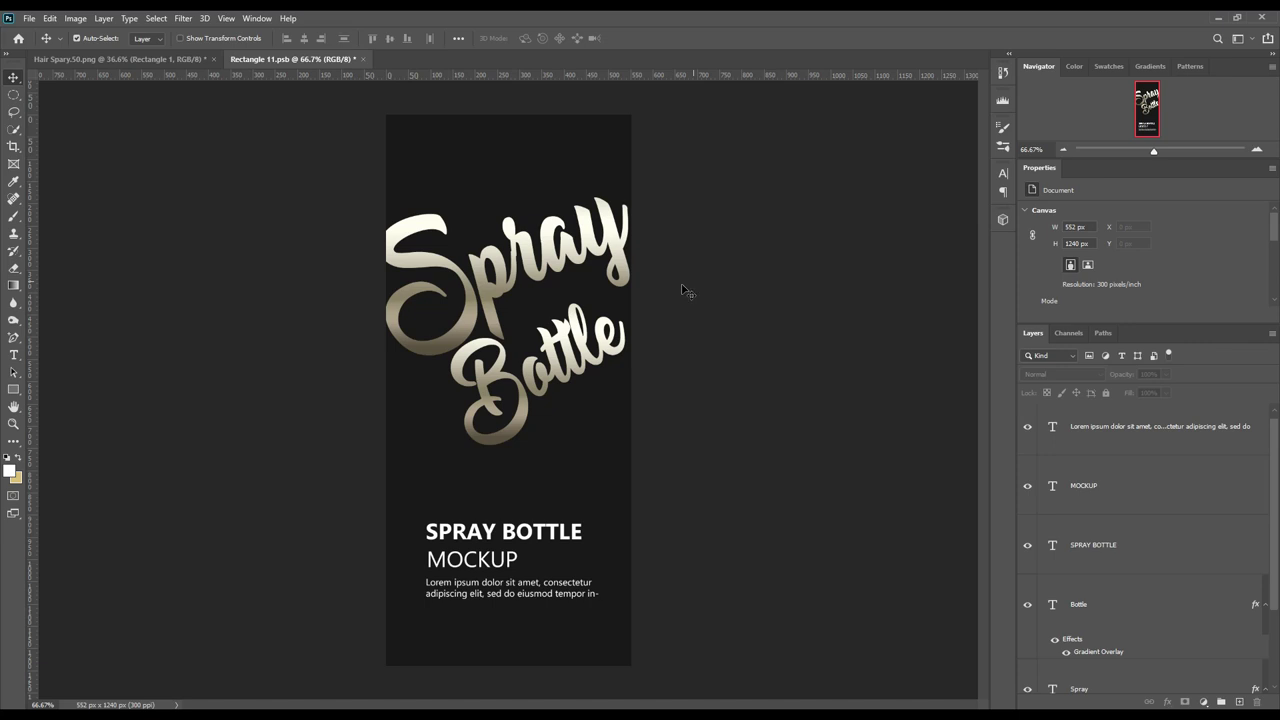
- Save Rectangle 11.psb and return to the Hair Spary.50.png mockup
left_click(30, 20)
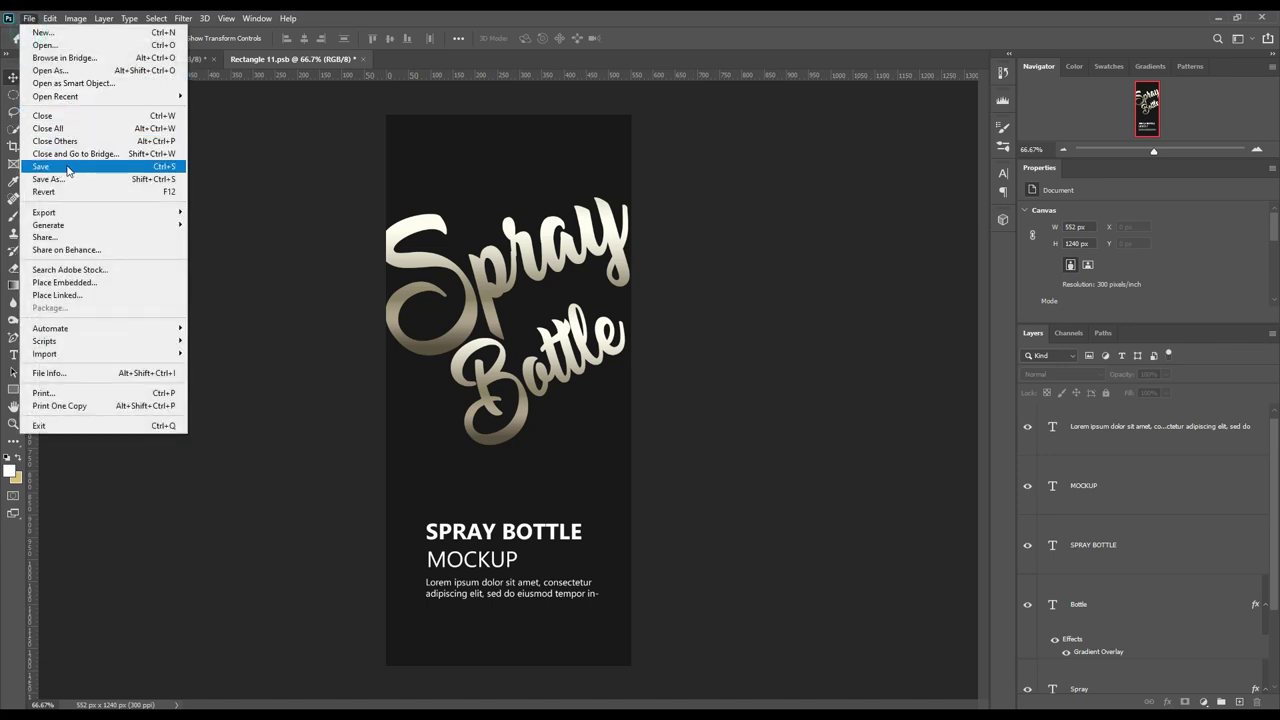
left_click(70, 168)
left_click(158, 60)
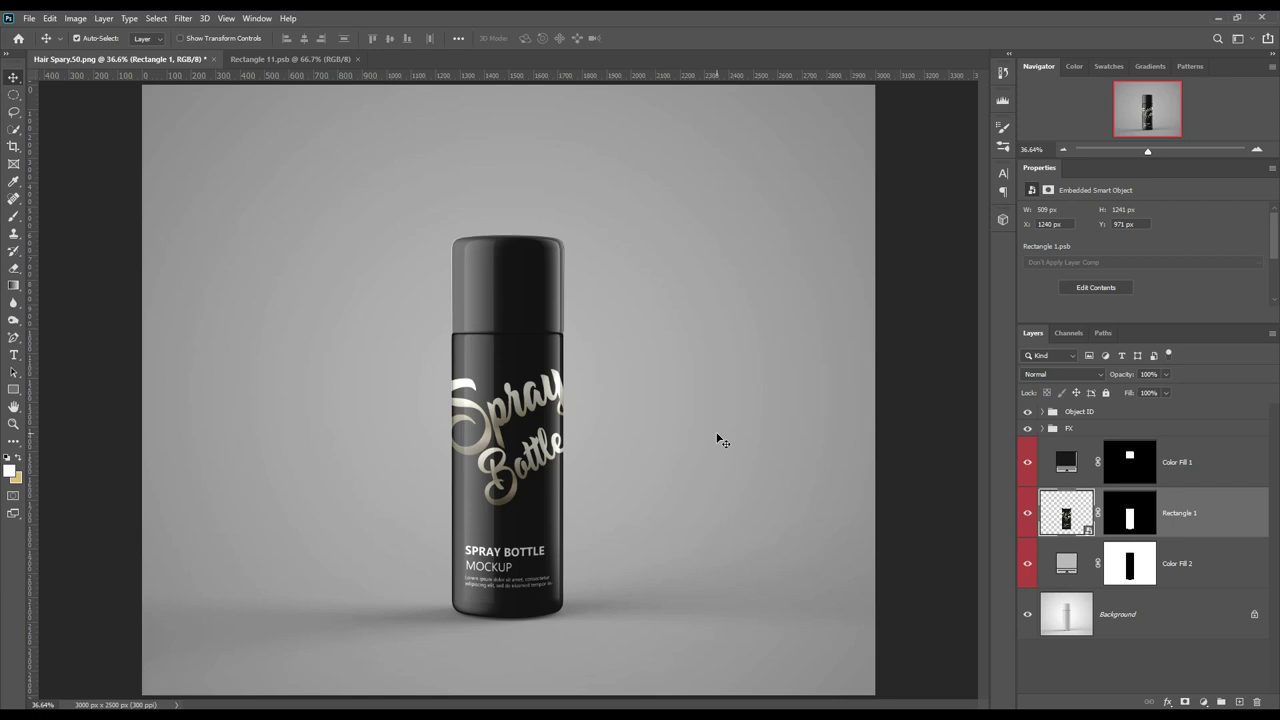
- Set the cap's Color Fill 1 to near-black #0b0b0b, sampled from the bottle body
double_click(1065, 461)
left_click_drag(922, 371, 879, 405)
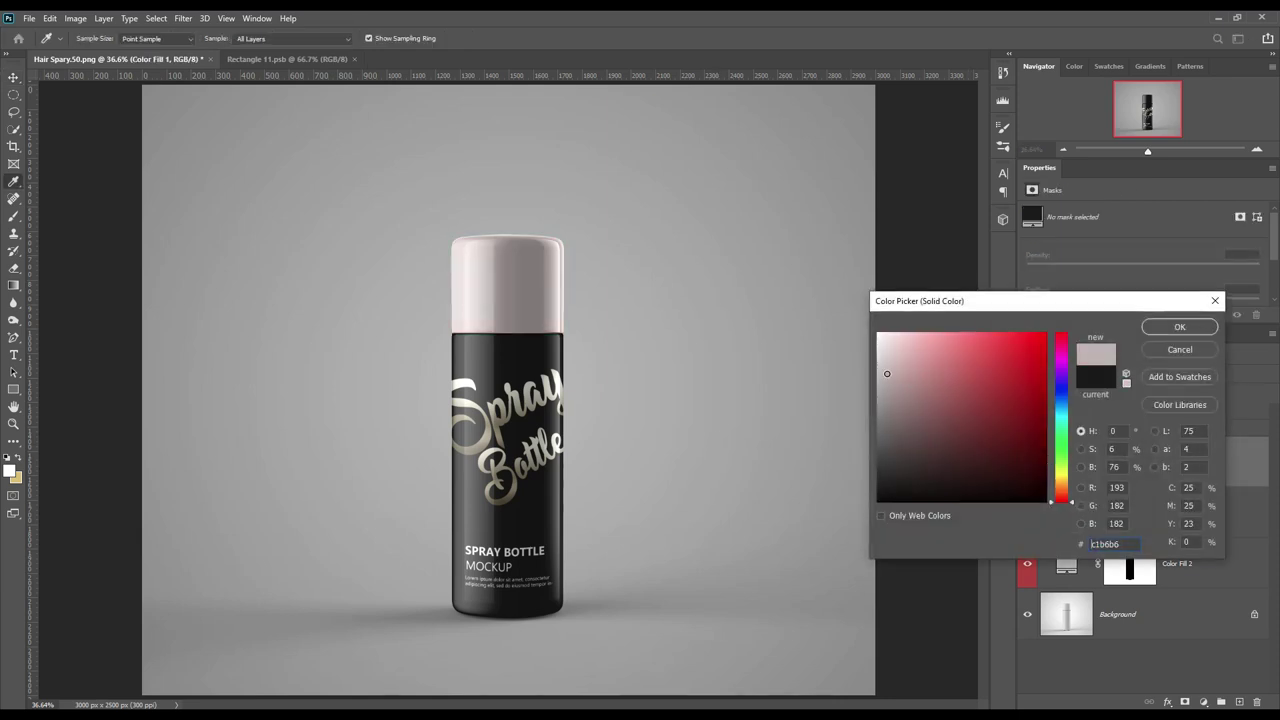
left_click(533, 310)
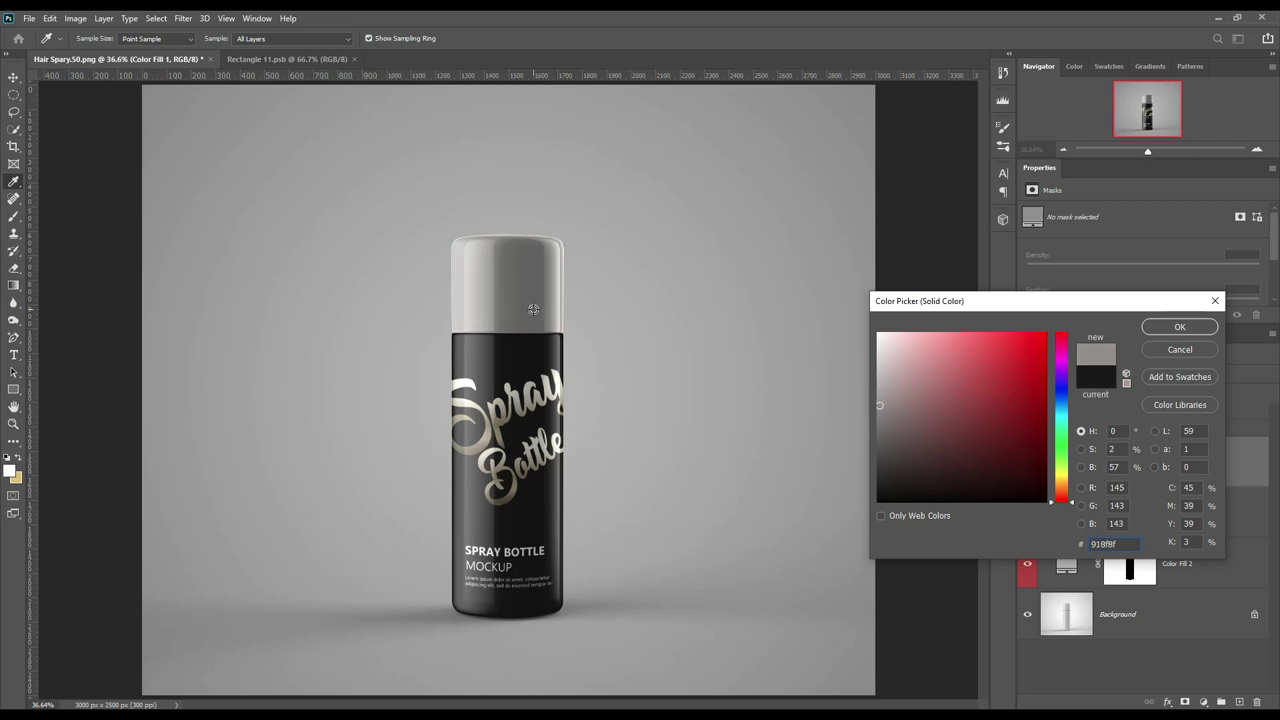
left_click(520, 355)
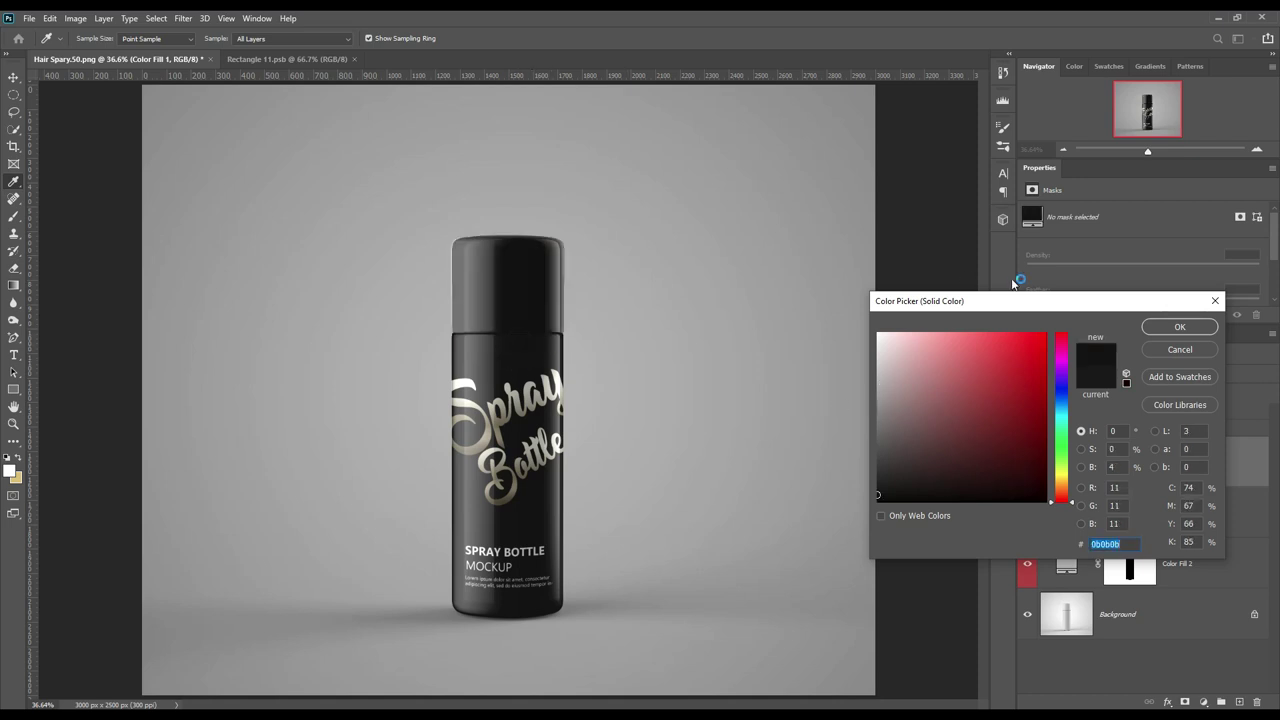
left_click(1177, 329)
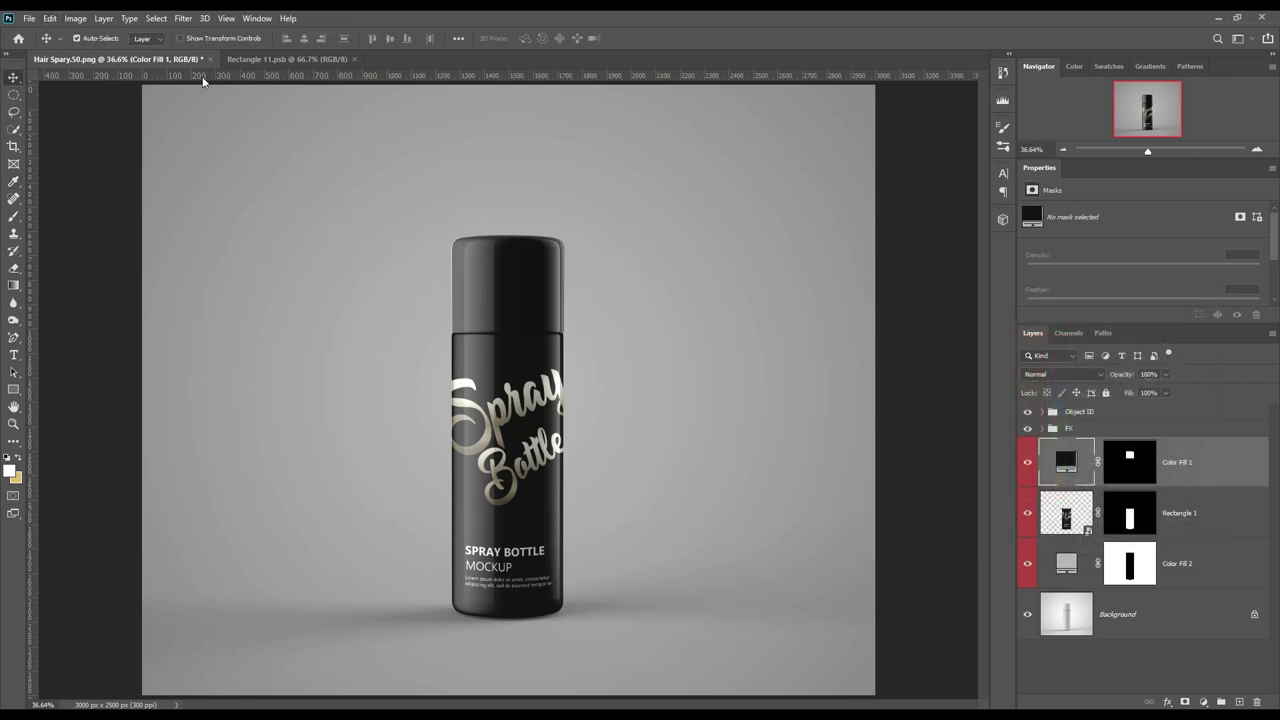
- In Rectangle 11.psb, drag the Spray and Bottle script words lower toward the heading
left_click(252, 60)
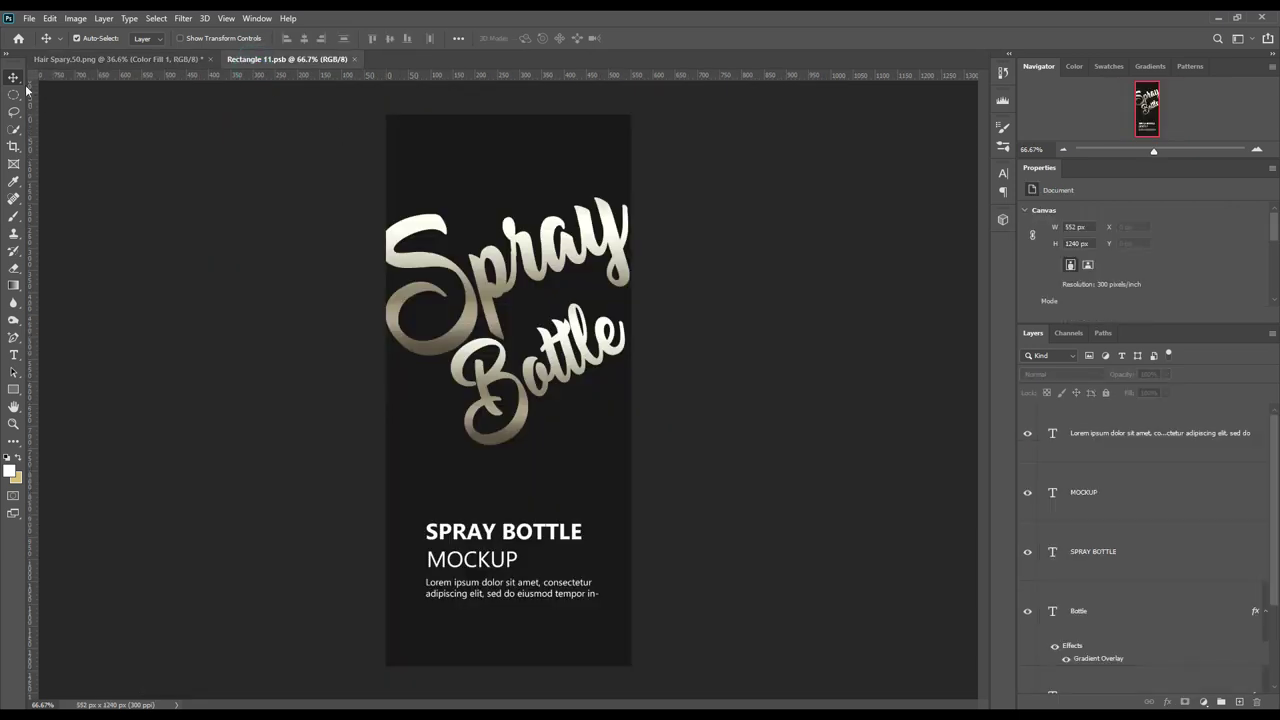
left_click(540, 268)
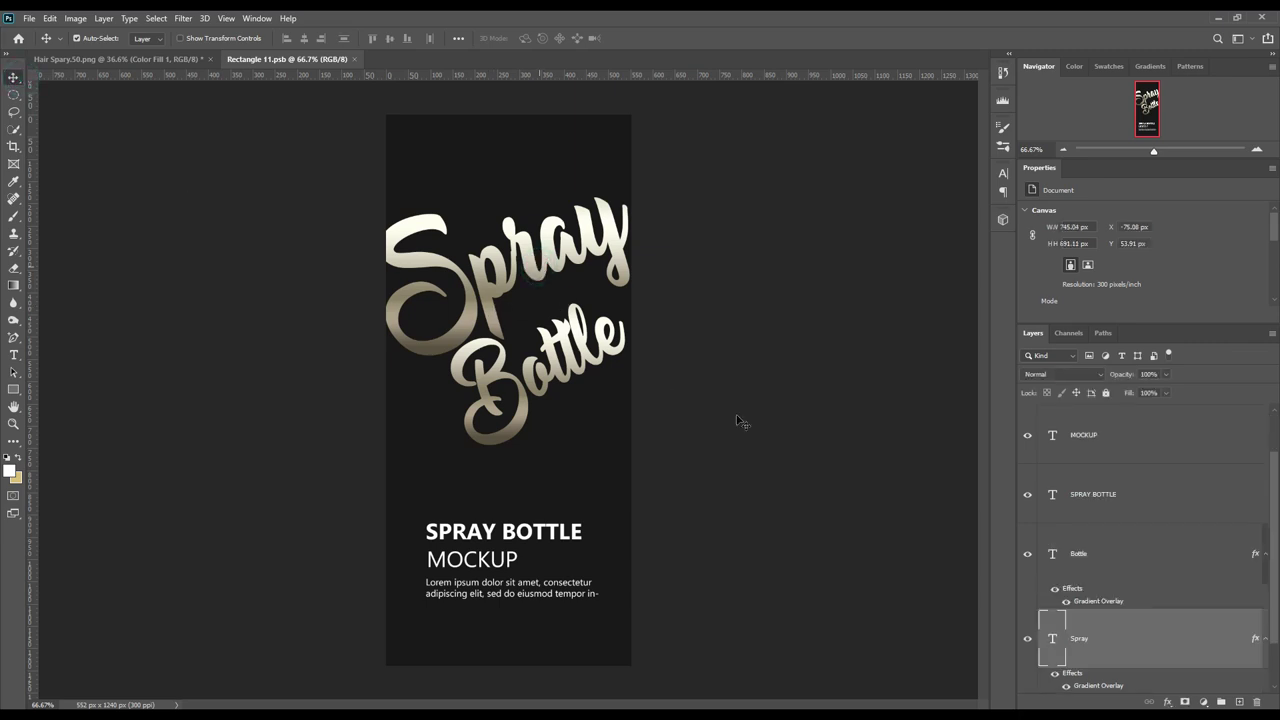
left_click(1124, 560, "shift")
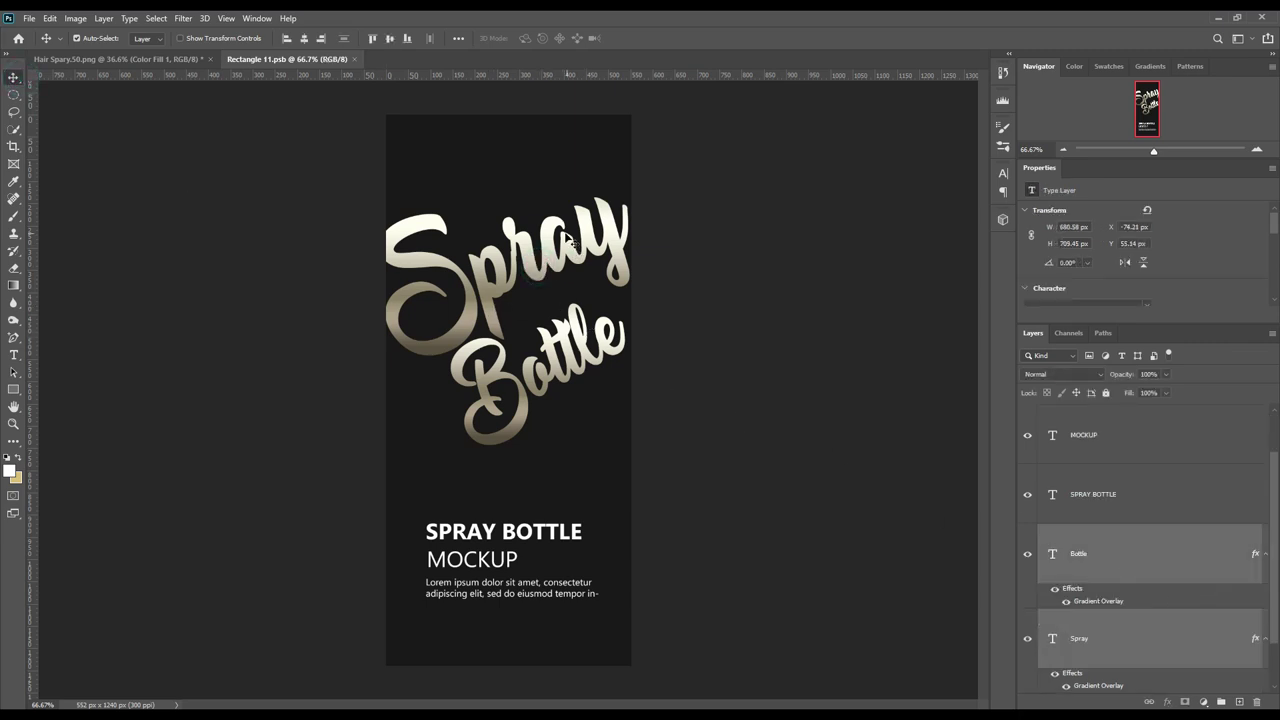
left_click_drag(575, 252, 688, 291)
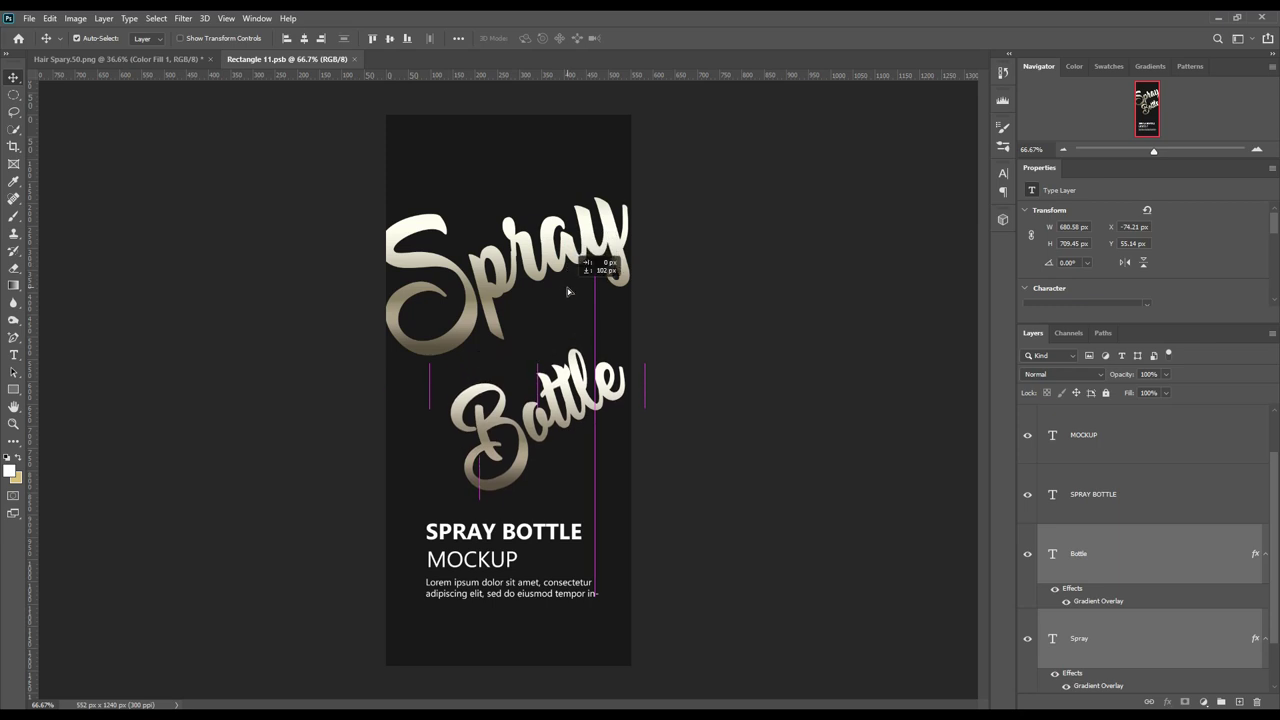
left_click(688, 291)
left_click_drag(614, 218, 616, 271)
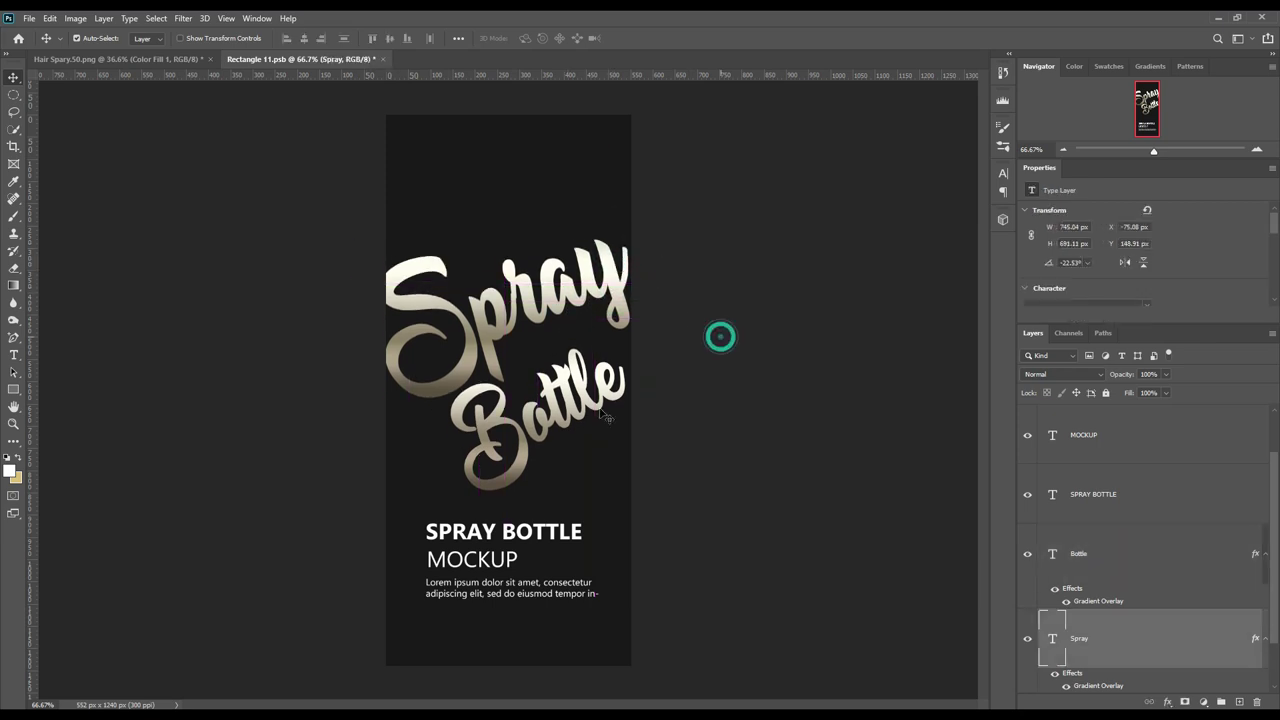
left_click(720, 334)
left_click_drag(582, 384, 584, 392)
left_click_drag(588, 281, 589, 272)
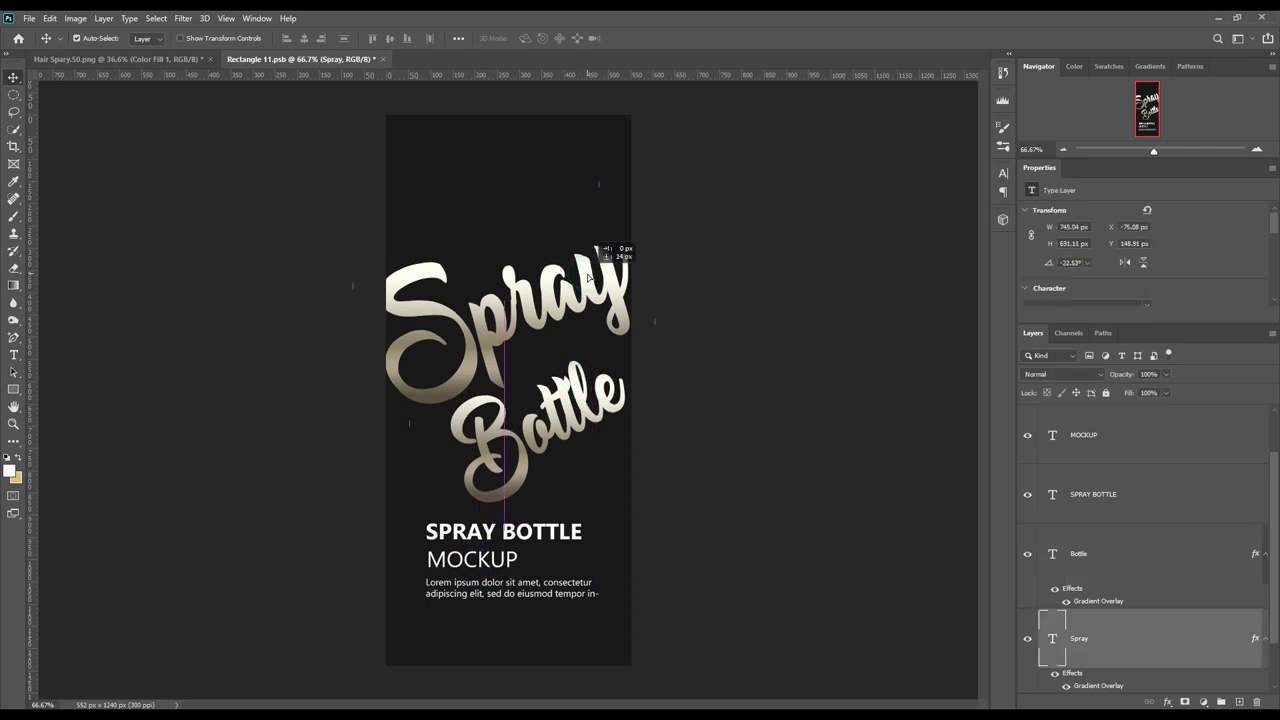
left_click(780, 277)
left_click(470, 153)
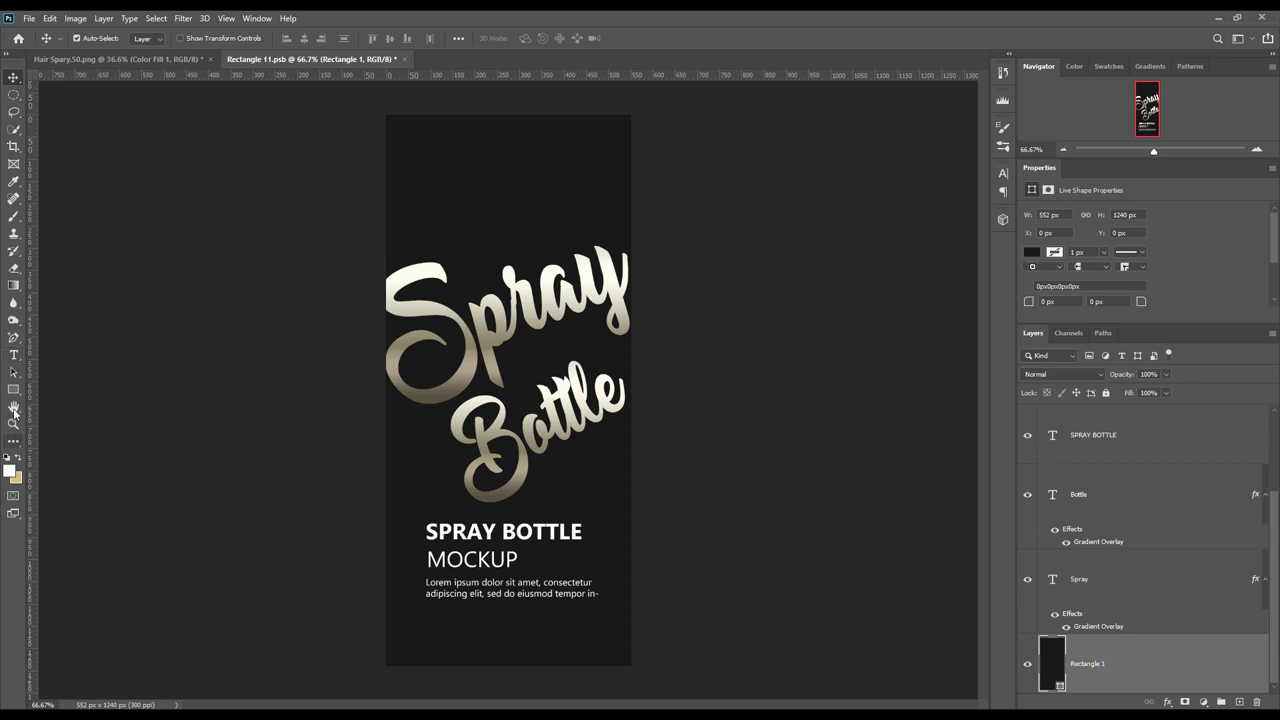
- Add a new heading reading 'Mockupart' at the top of the label
left_click(13, 355)
scroll(1147, 568, "up", 2)
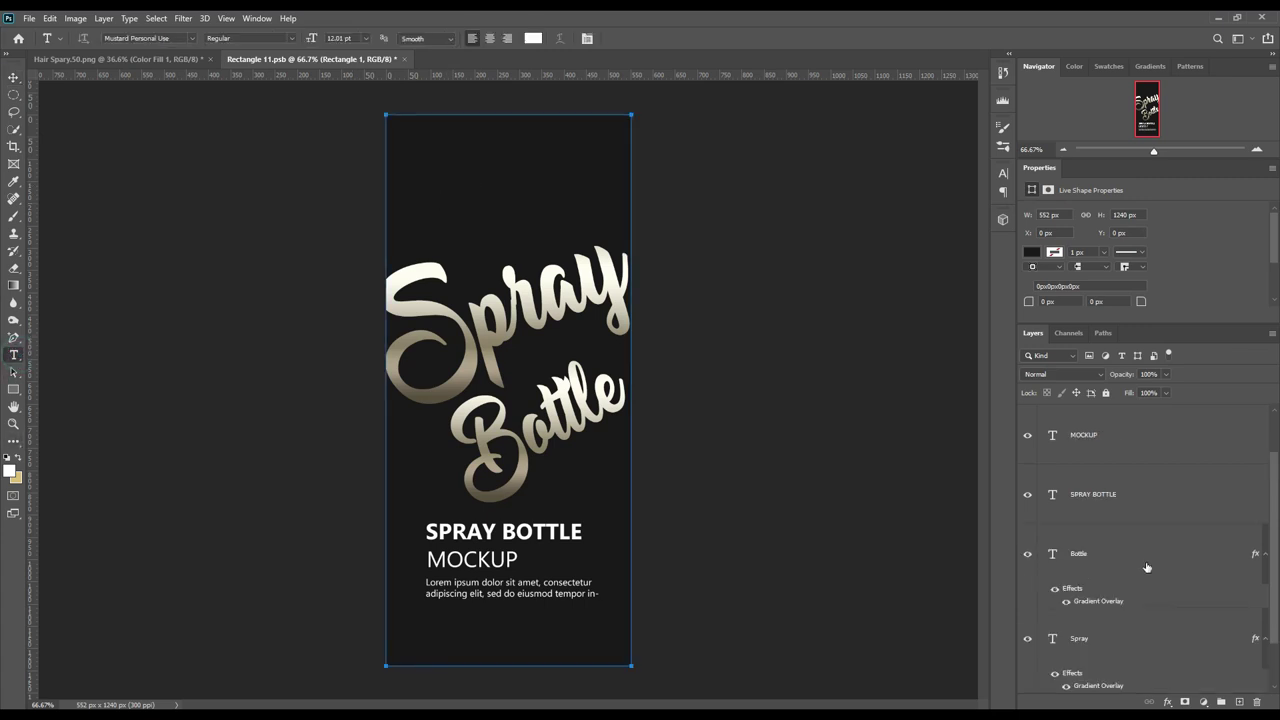
left_click(1144, 443)
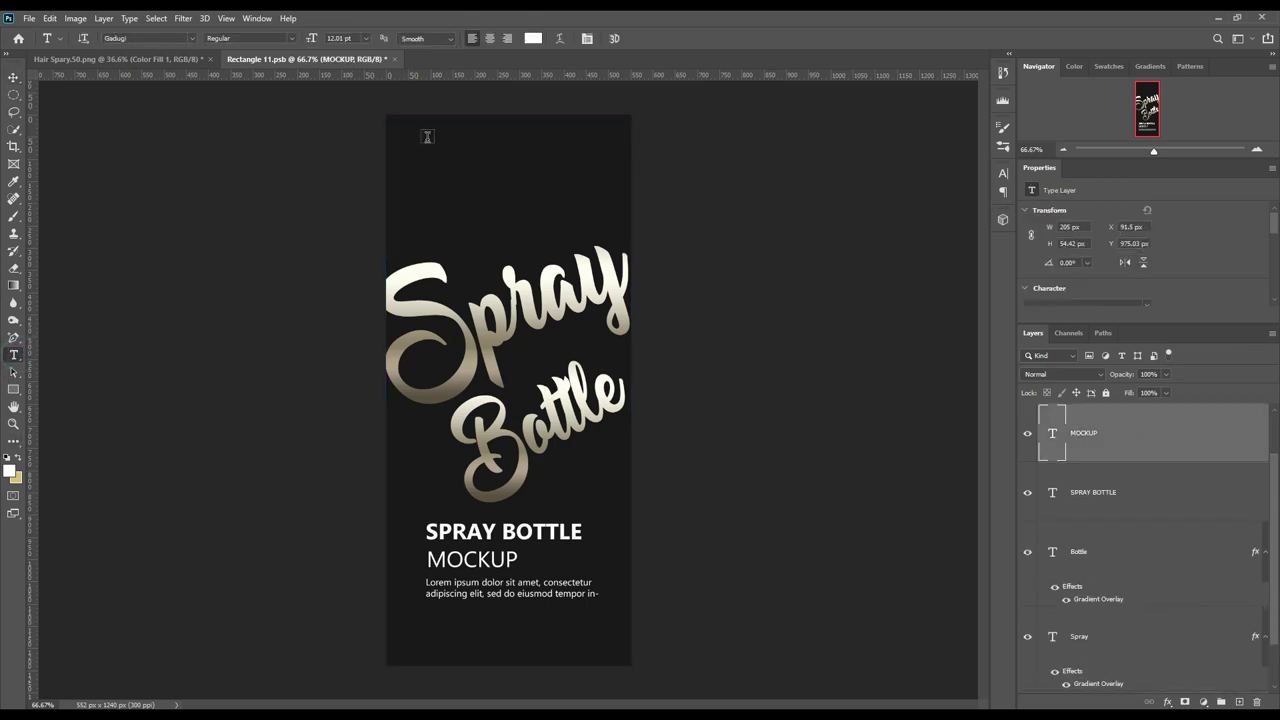
left_click(444, 176)
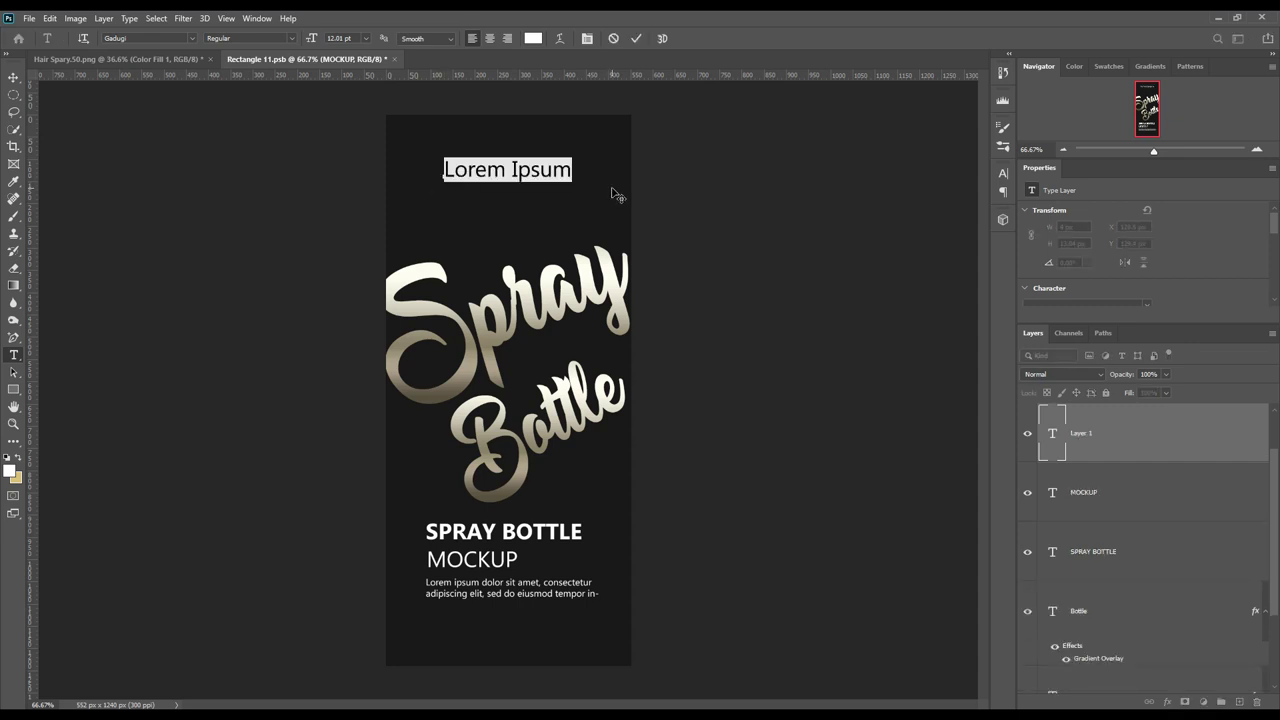
type("mOCKUP AR")
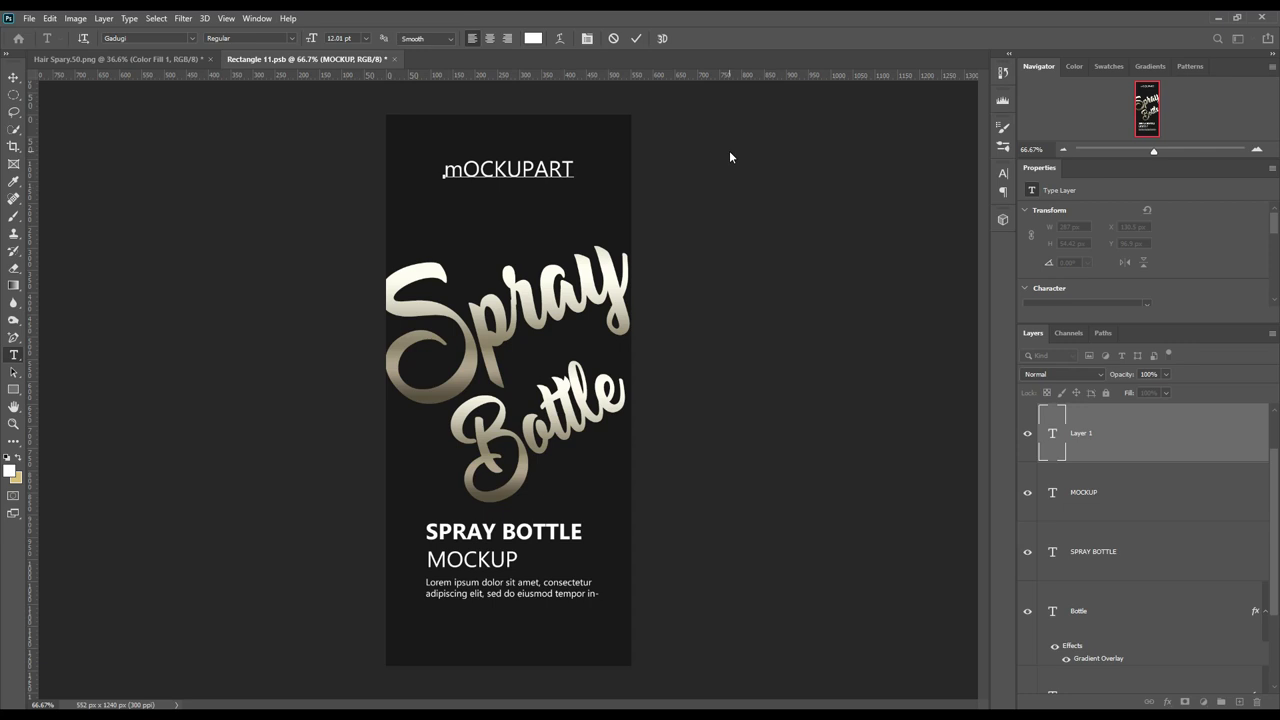
double_click(574, 168)
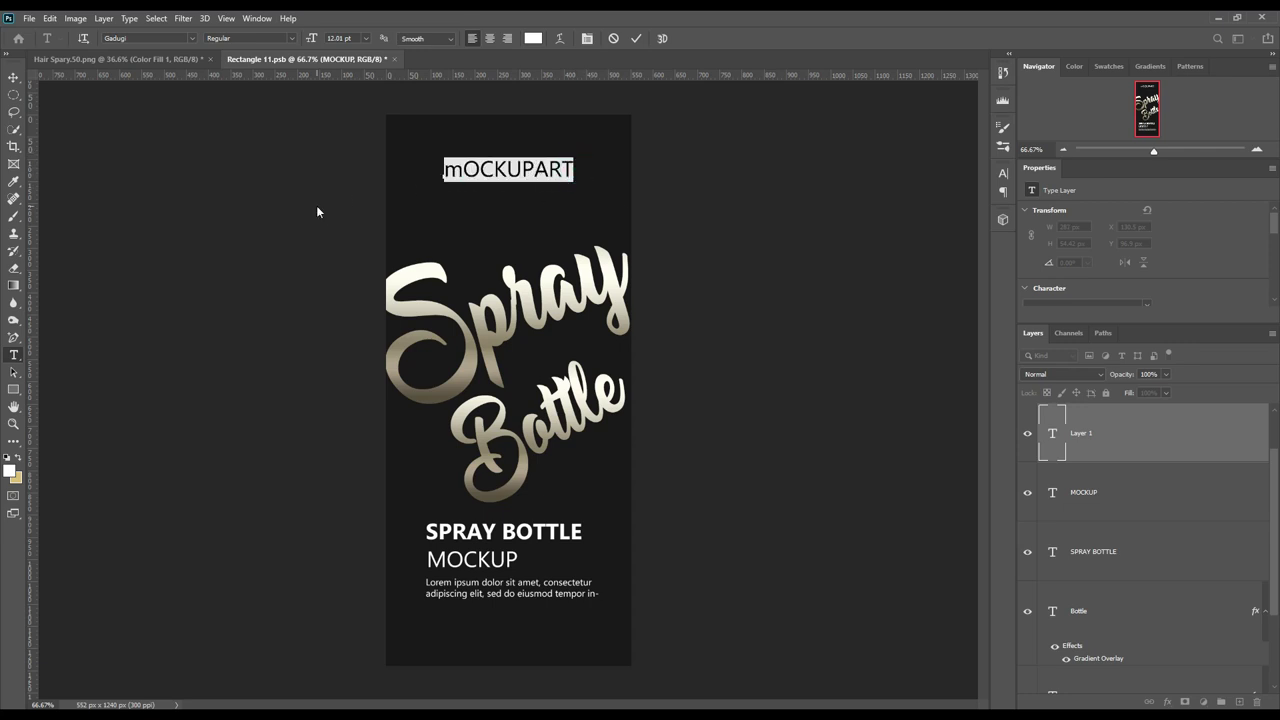
type("Mockupart")
left_click(635, 38)
- Set Mockupart in Mustard Personal Use, paste the silver gradient style, nudge it, and save
left_click(193, 38)
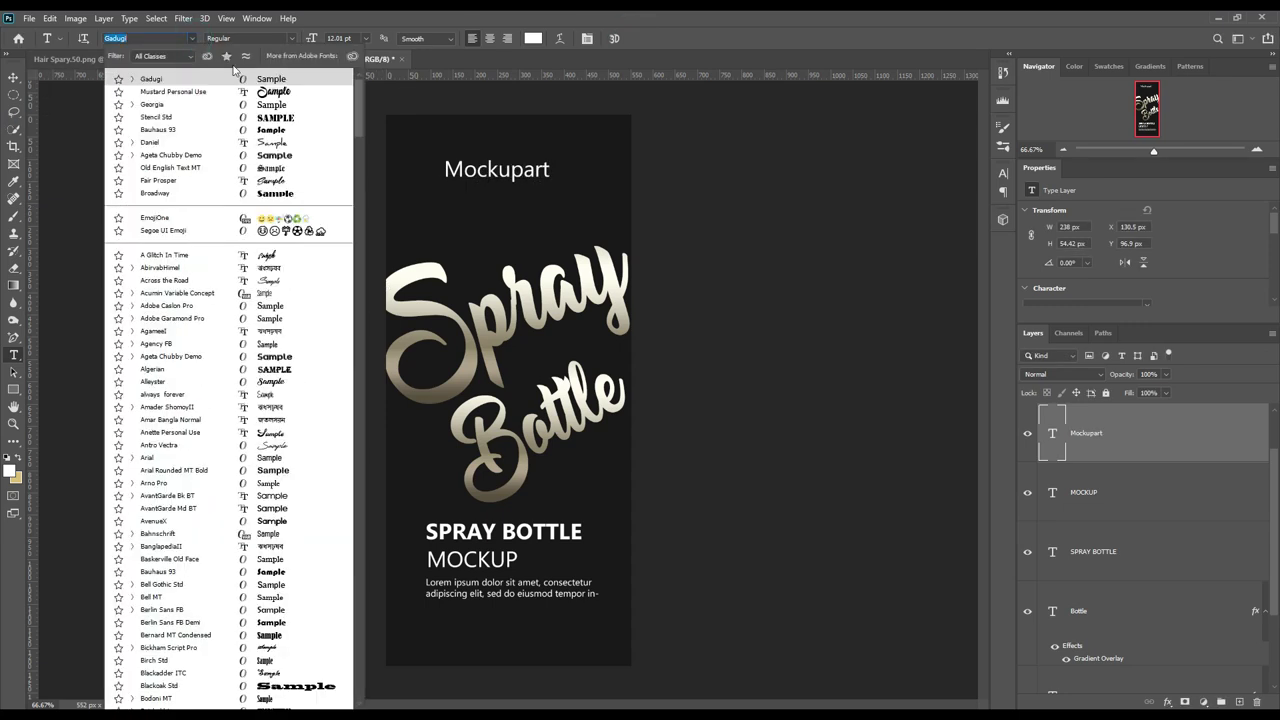
left_click(274, 92)
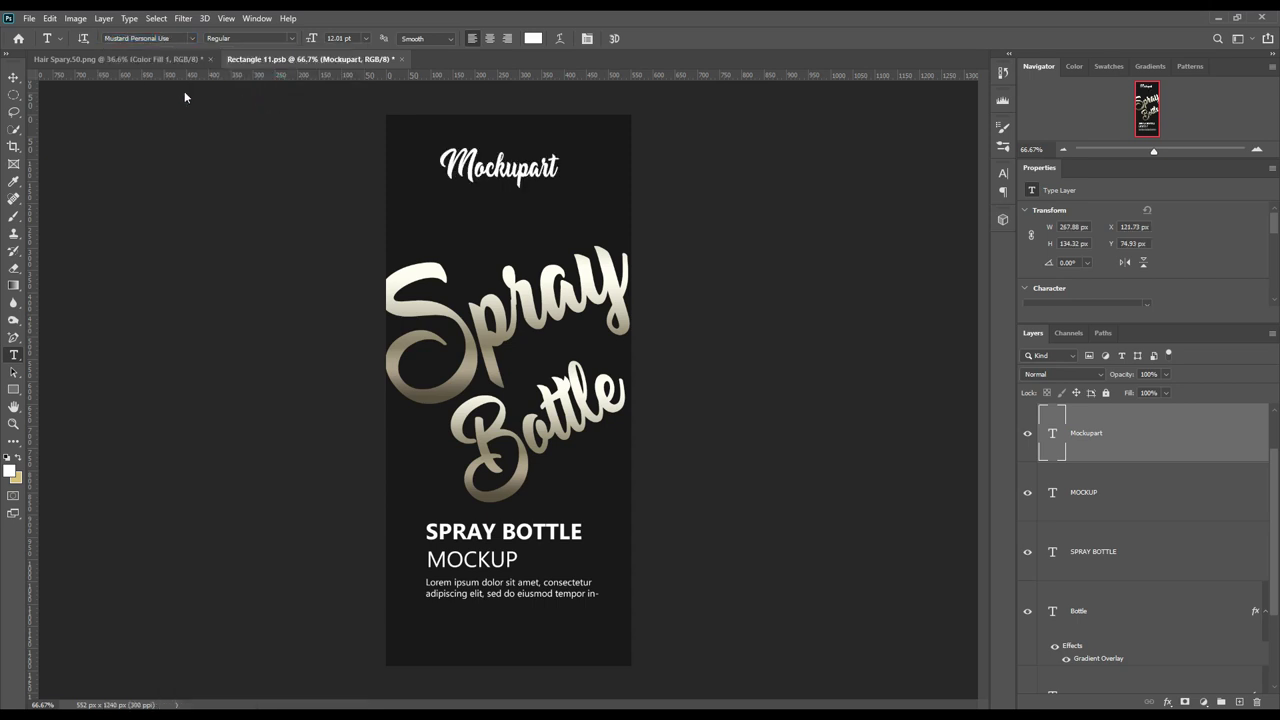
left_click(14, 79)
right_click(1177, 453)
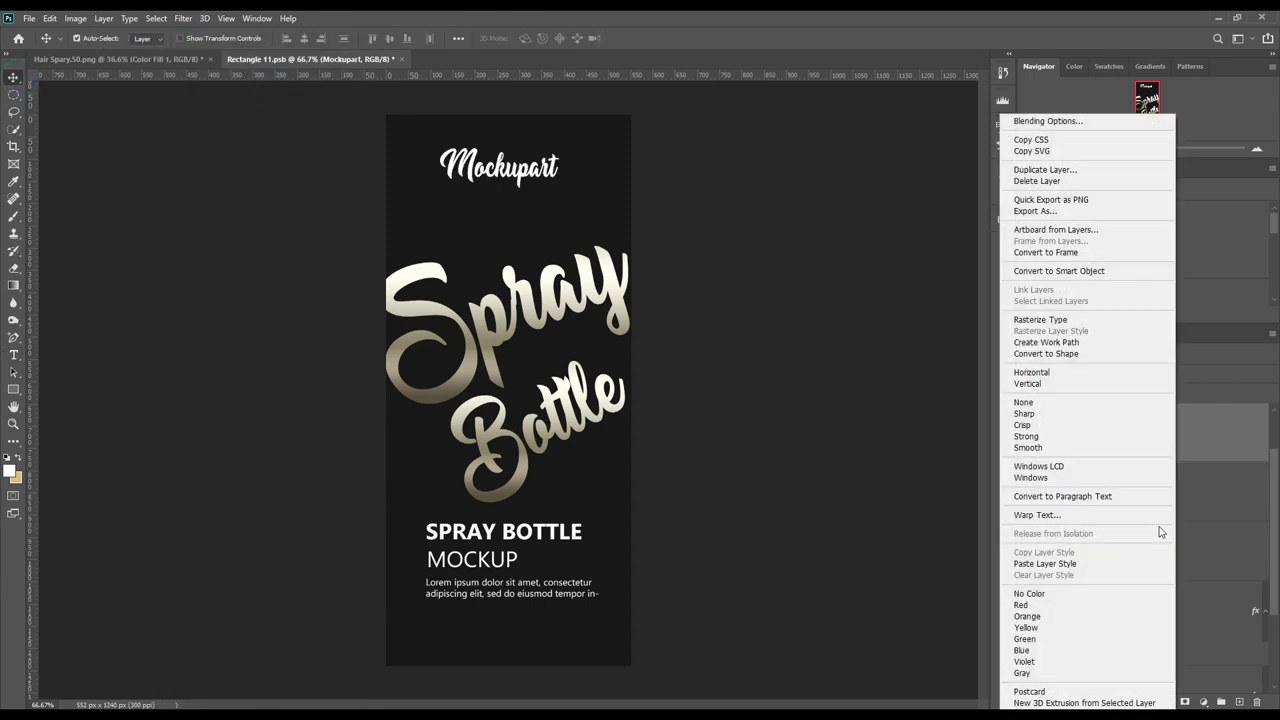
left_click(1038, 563)
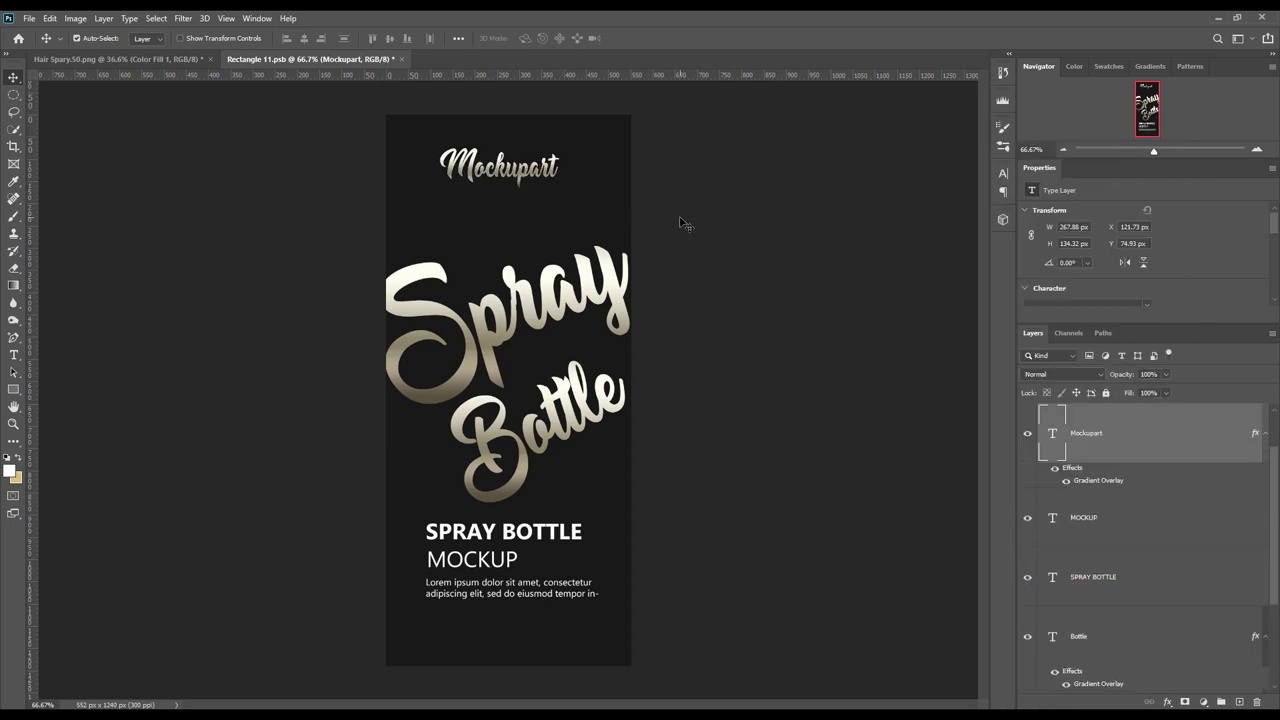
left_click_drag(555, 176, 561, 188)
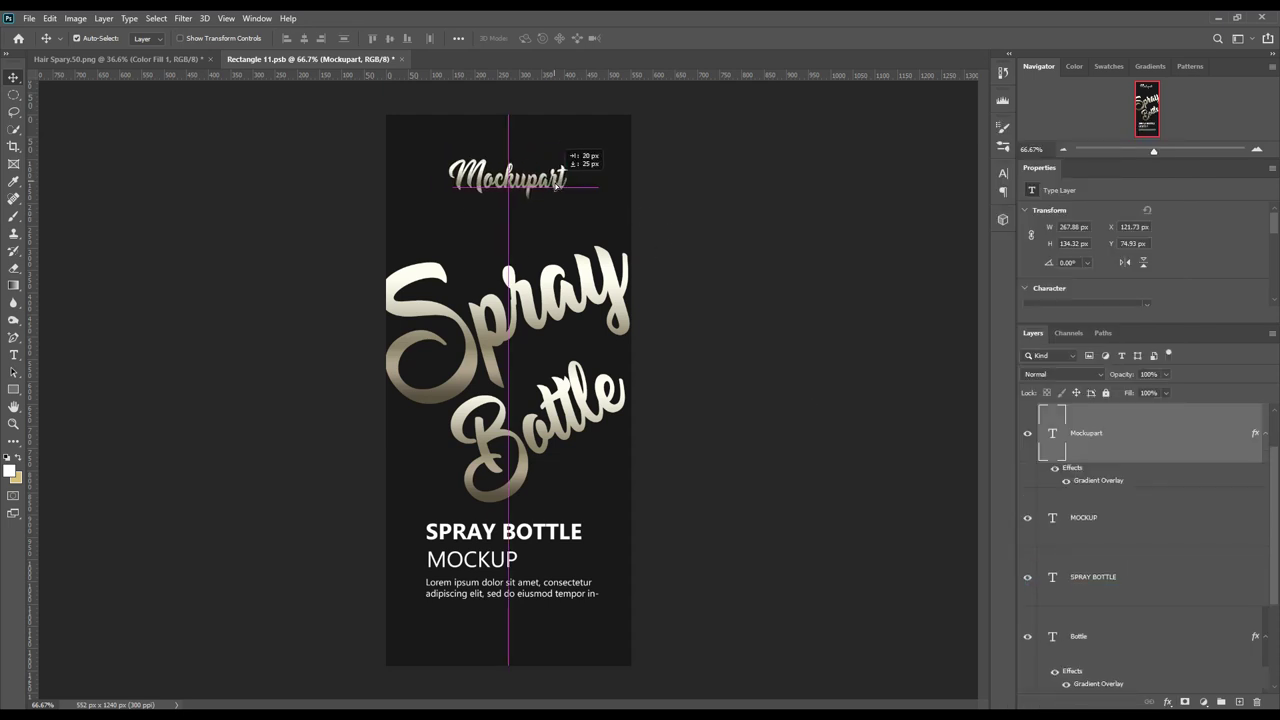
left_click(663, 194)
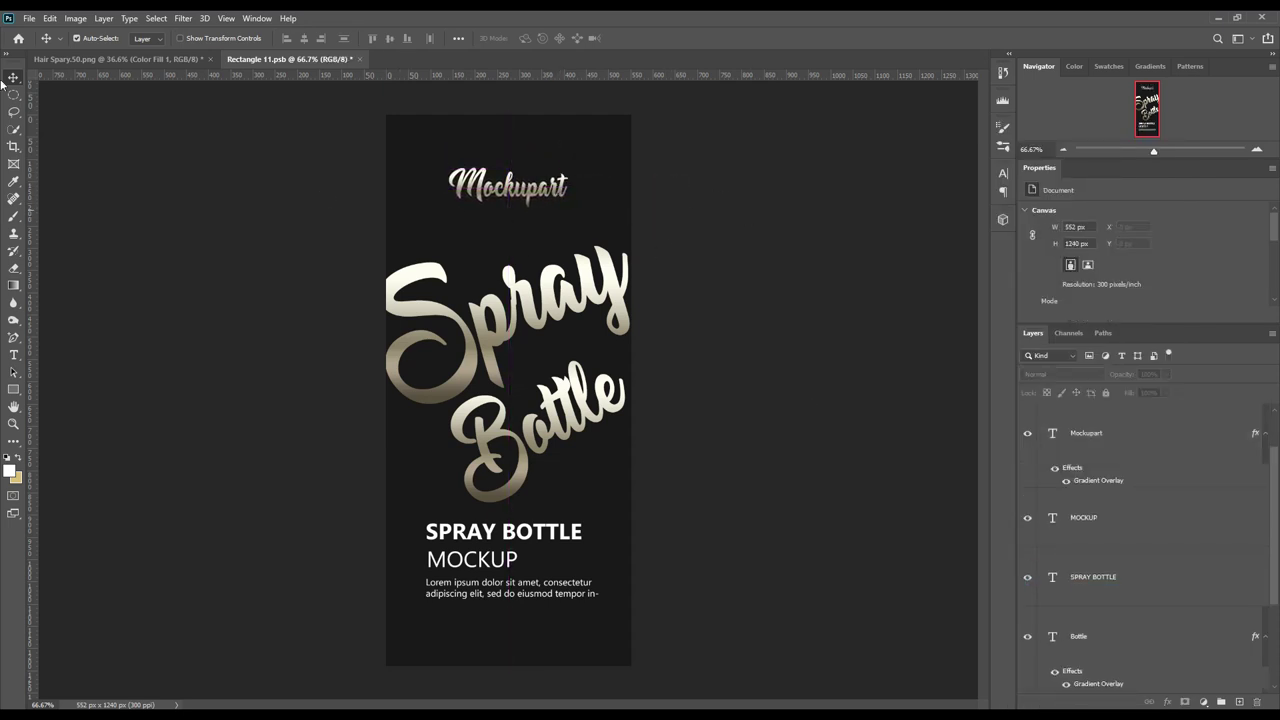
left_click(30, 18)
left_click(58, 168)
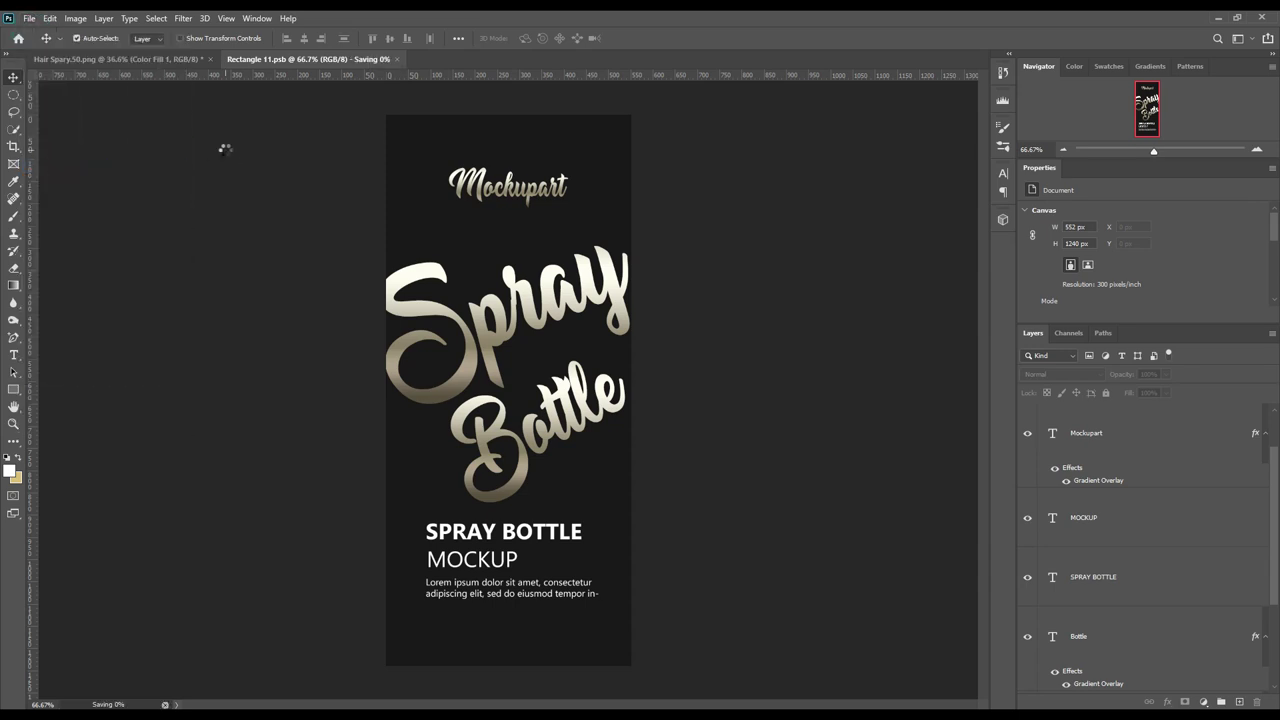
- After checking the mockup, change the Mockupart heading font to Stencil Std
left_click(177, 59)
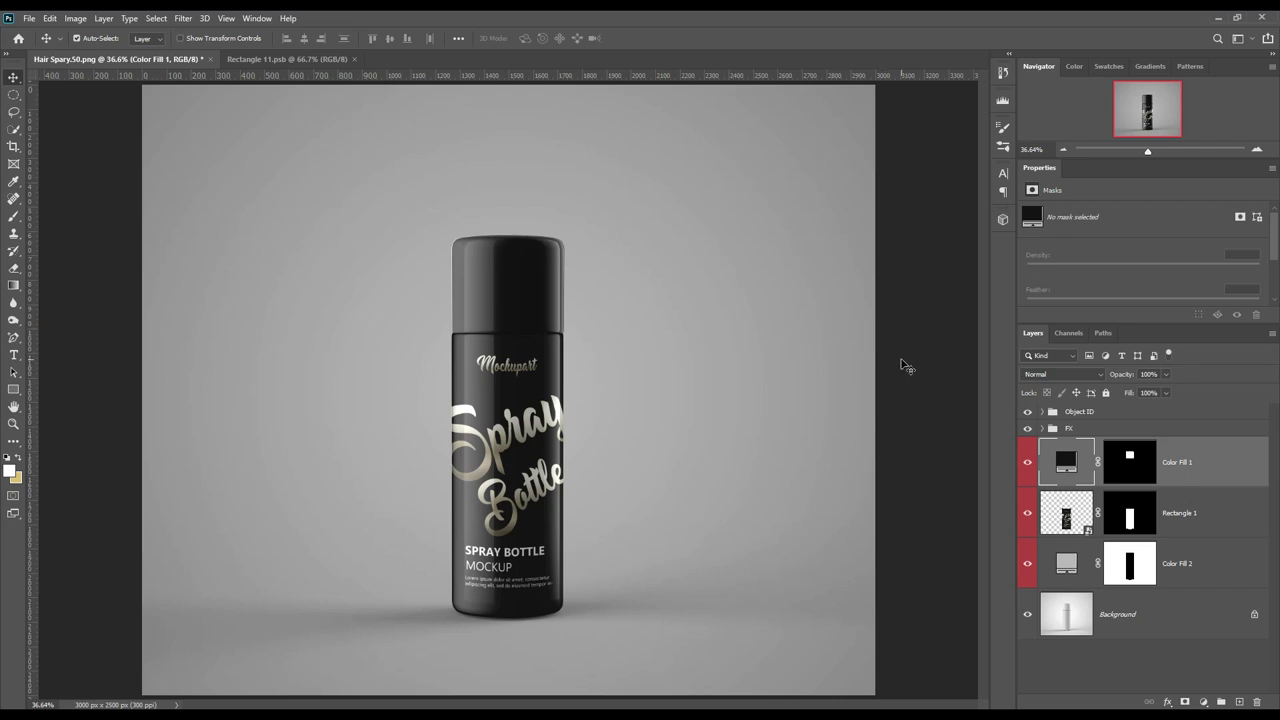
left_click(287, 55)
left_click(510, 185)
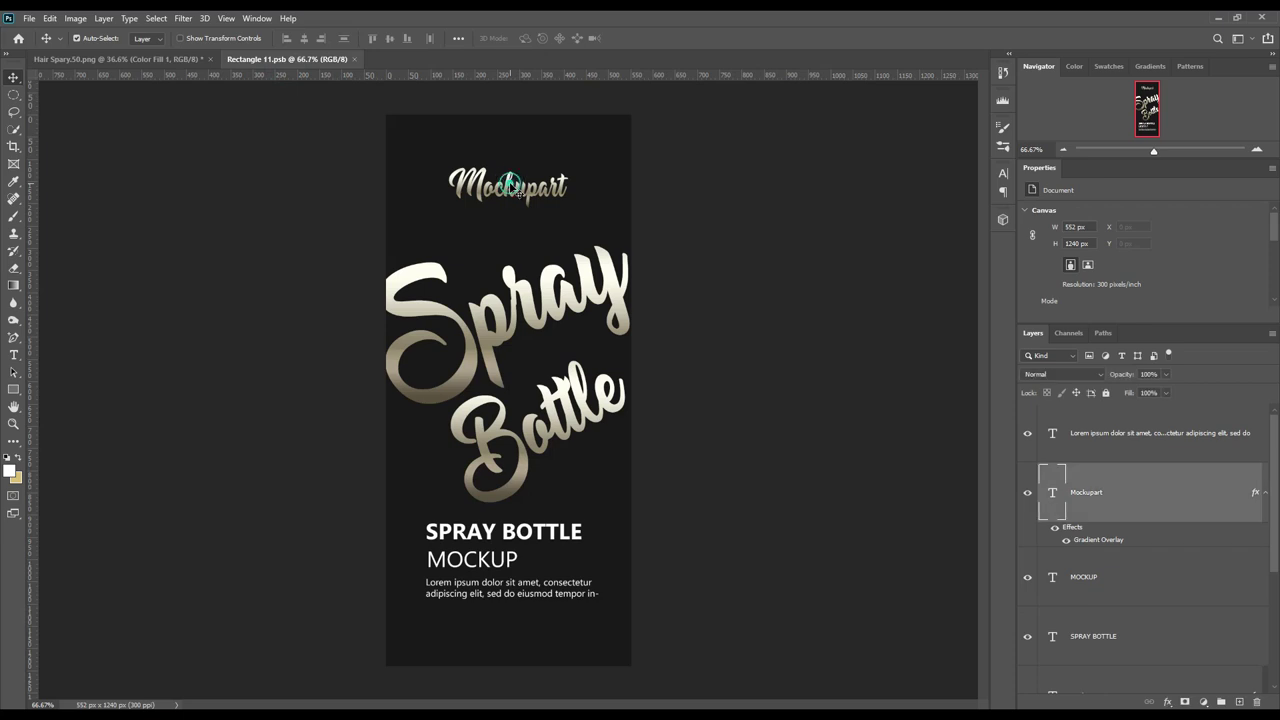
left_click(14, 355)
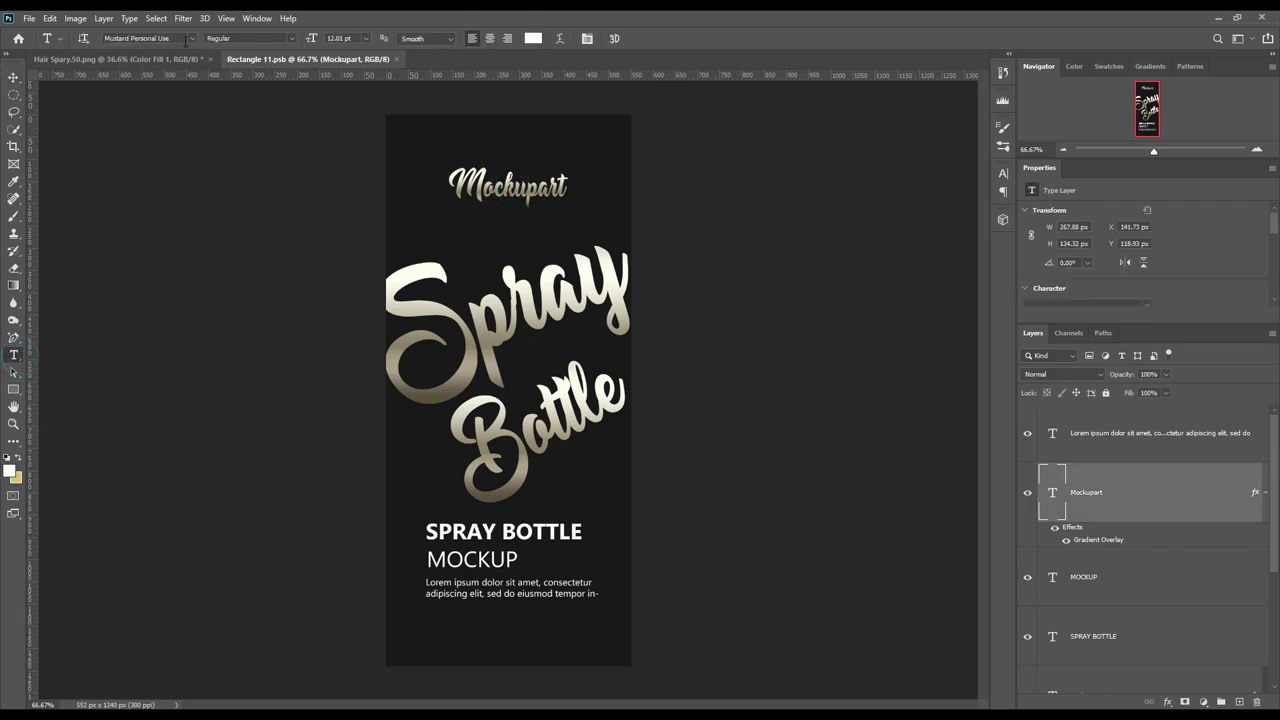
left_click(189, 38)
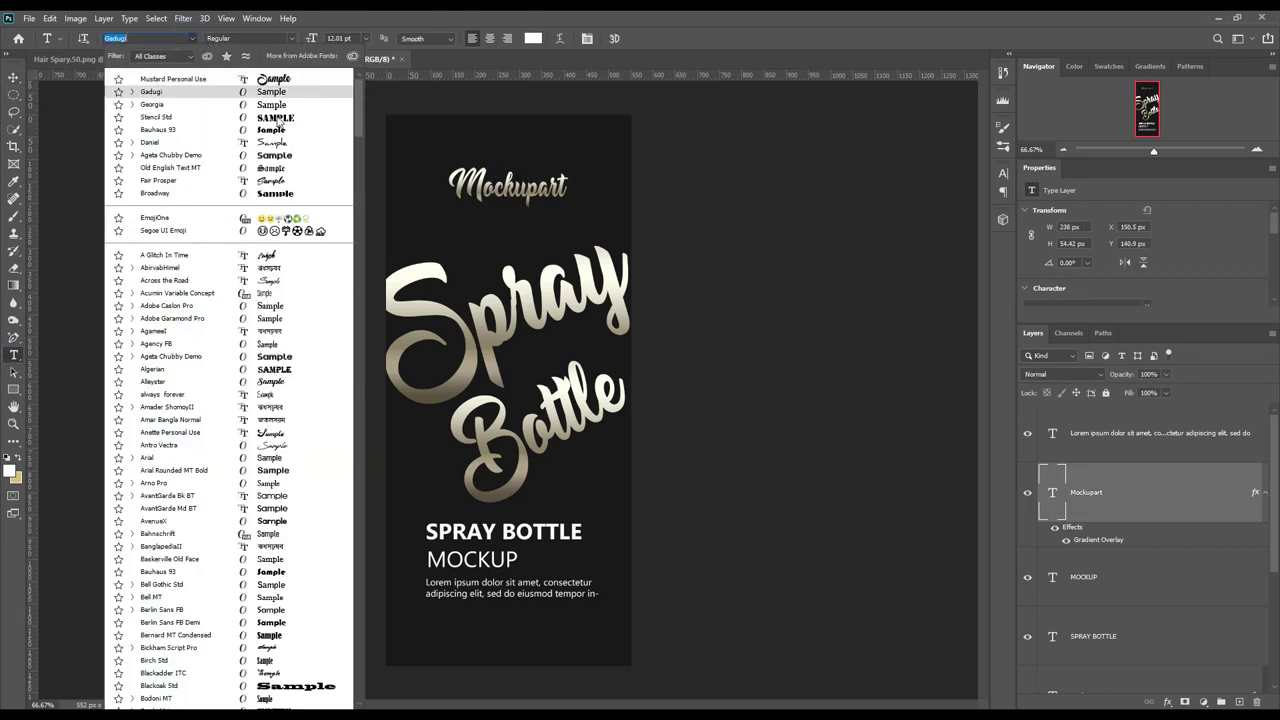
left_click(281, 120)
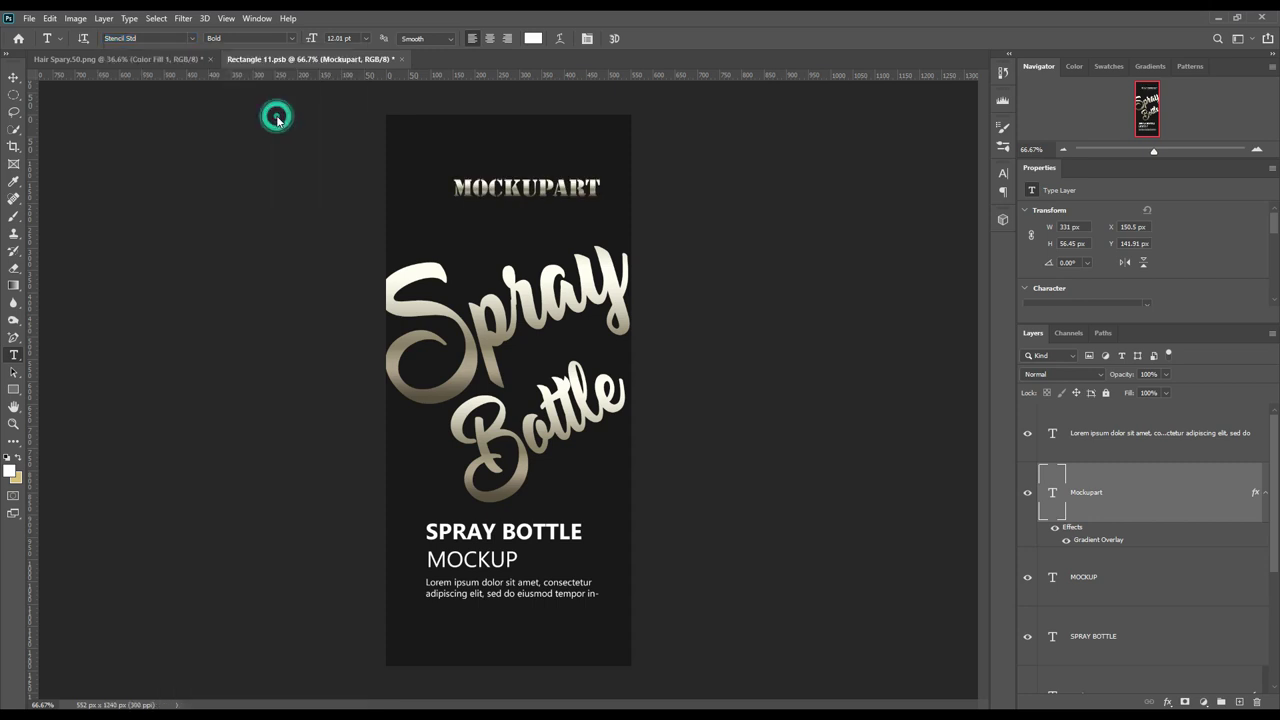
- Centre the MOCKUPART heading horizontally on the label and save the label file
left_click(14, 77)
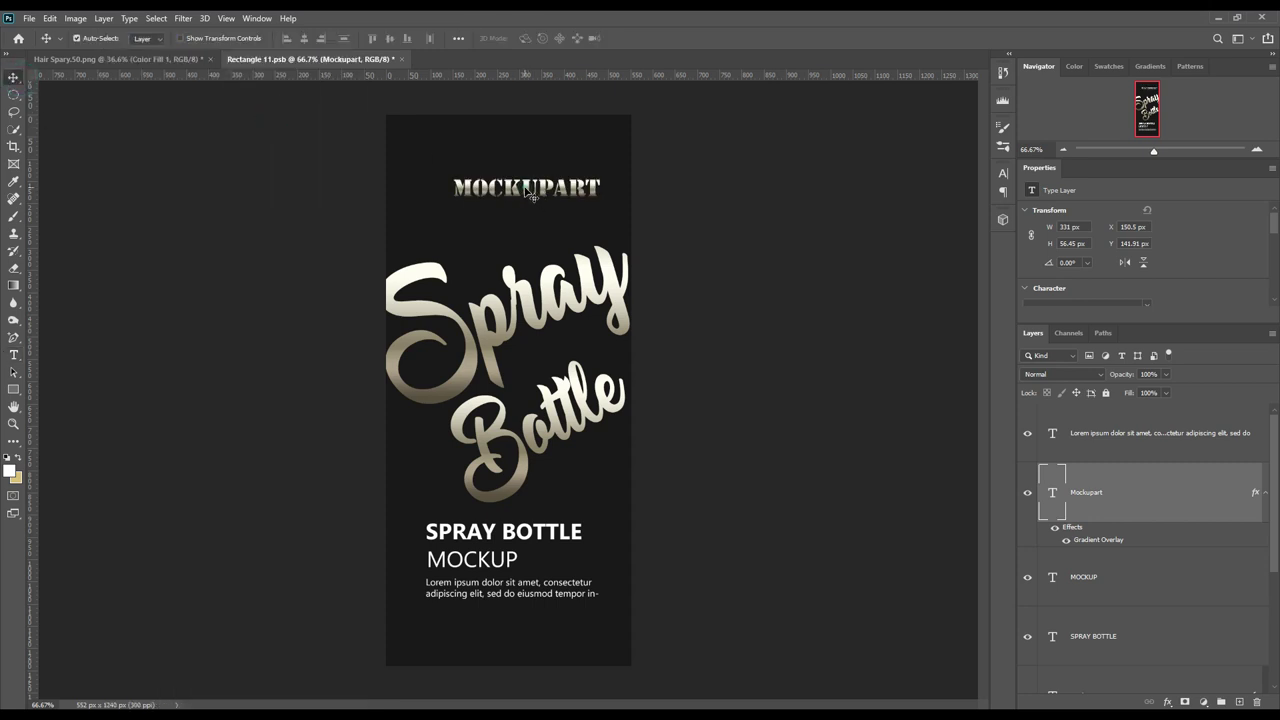
left_click(460, 38)
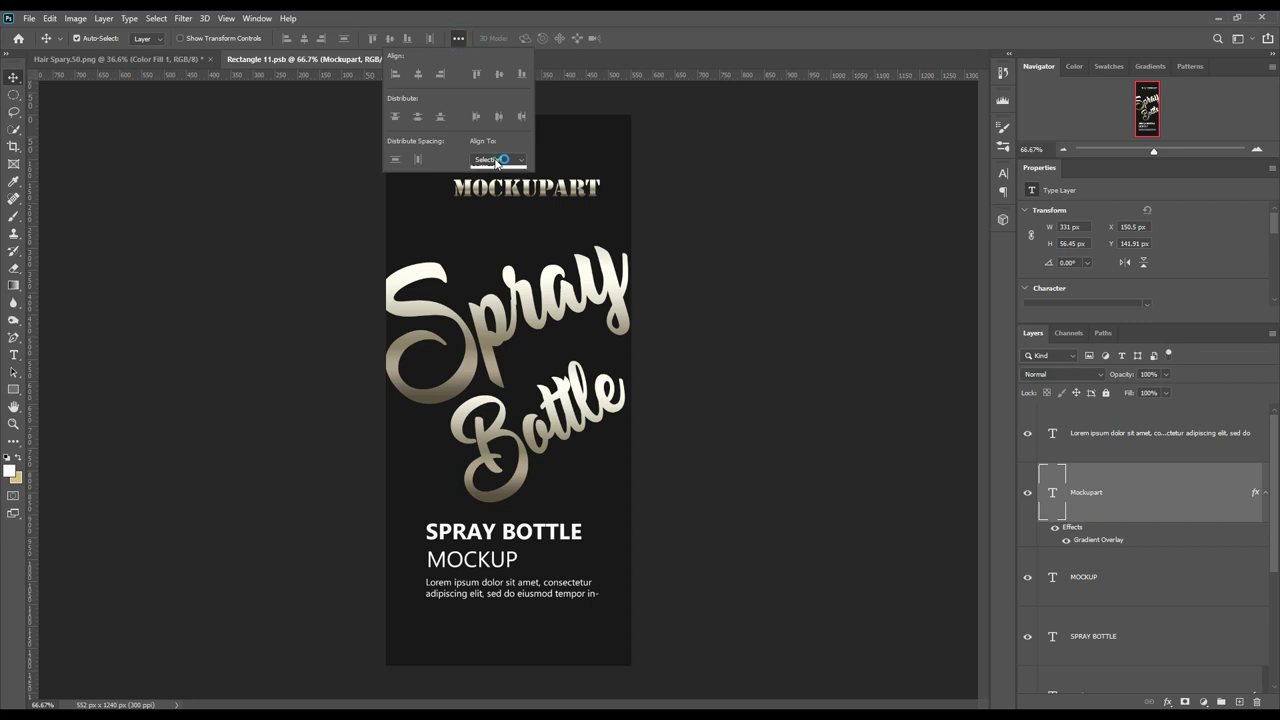
left_click(418, 75)
left_click(700, 150)
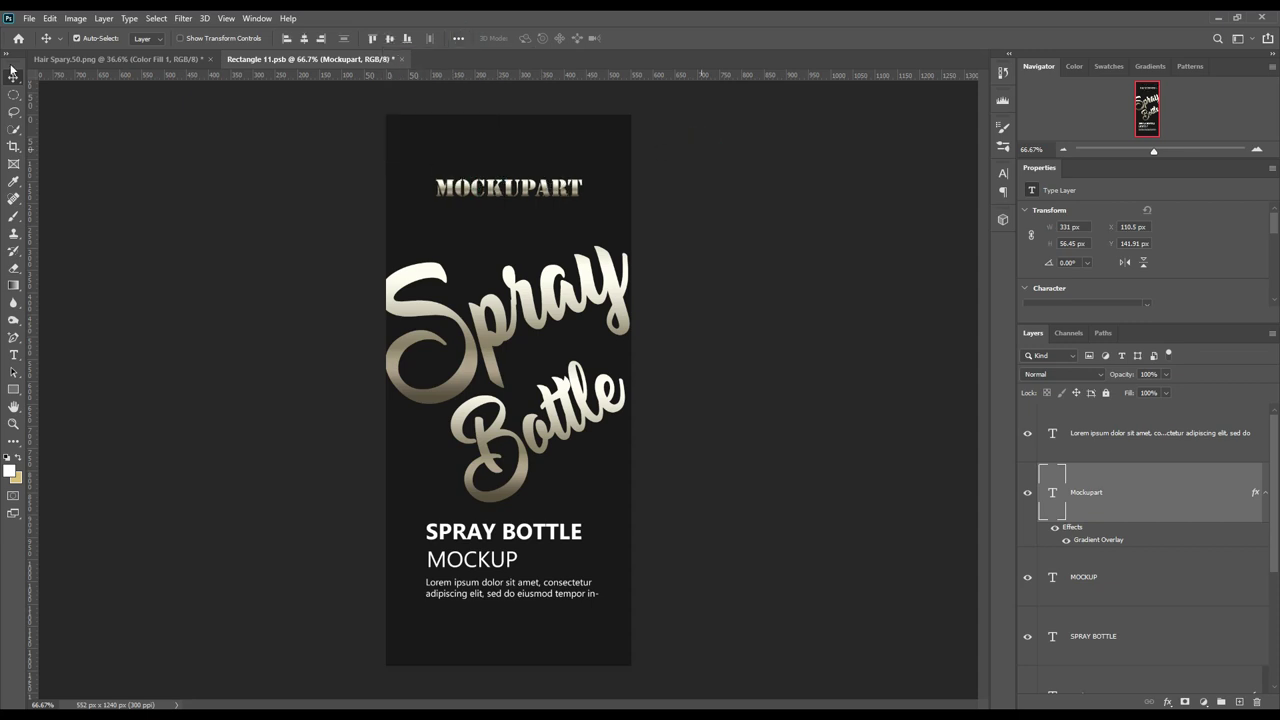
left_click(29, 18)
left_click(55, 166)
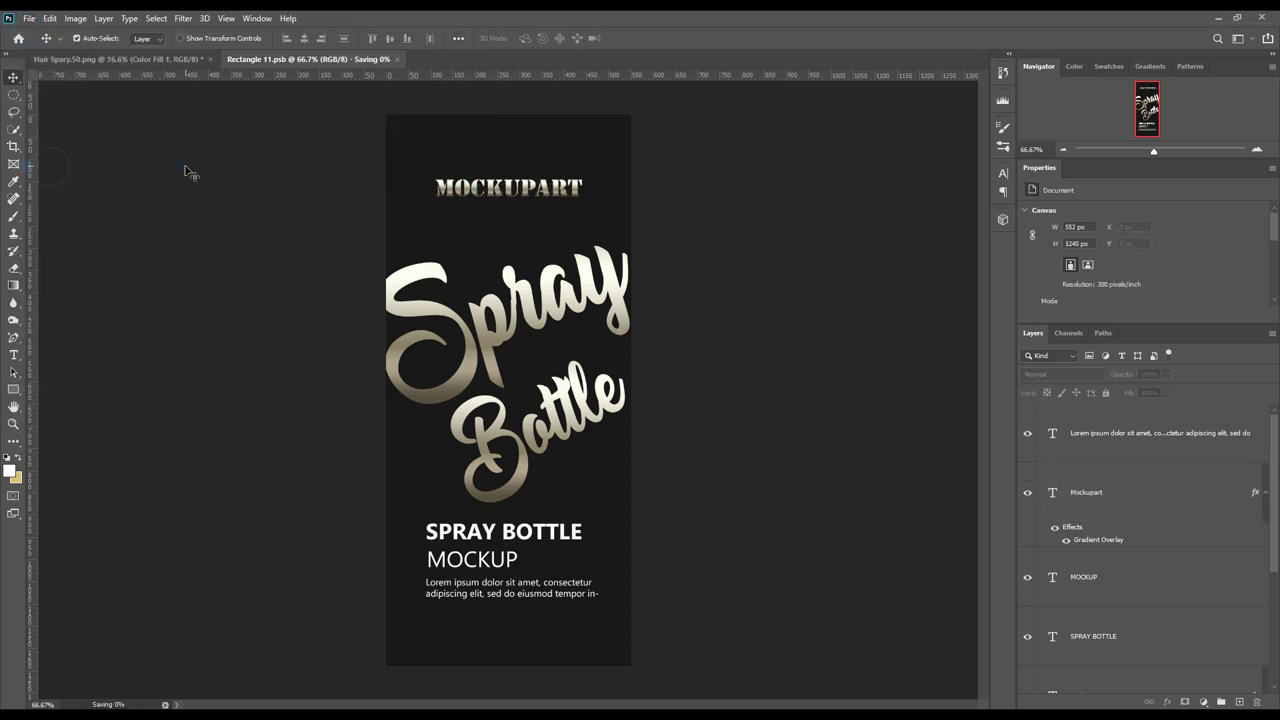
left_click(120, 59)
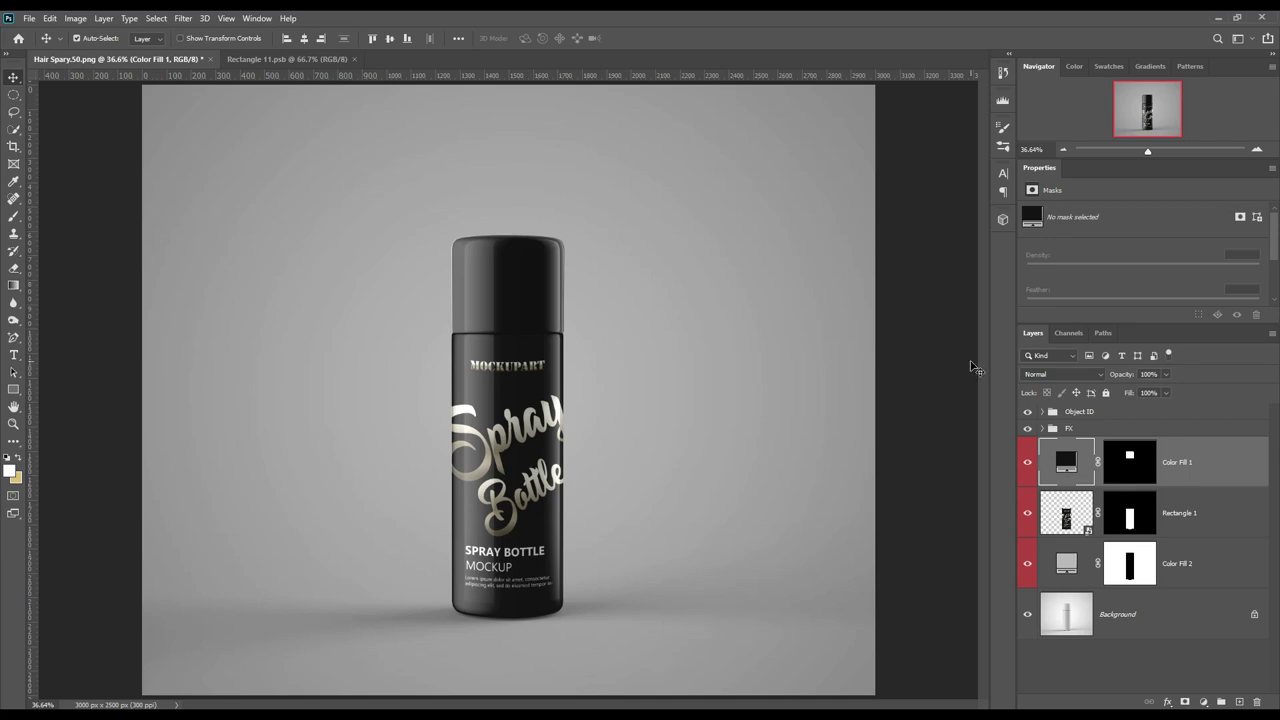
- Change the backdrop's Color Fill 2 to dark grey #535353
left_click(1158, 620)
double_click(1066, 566)
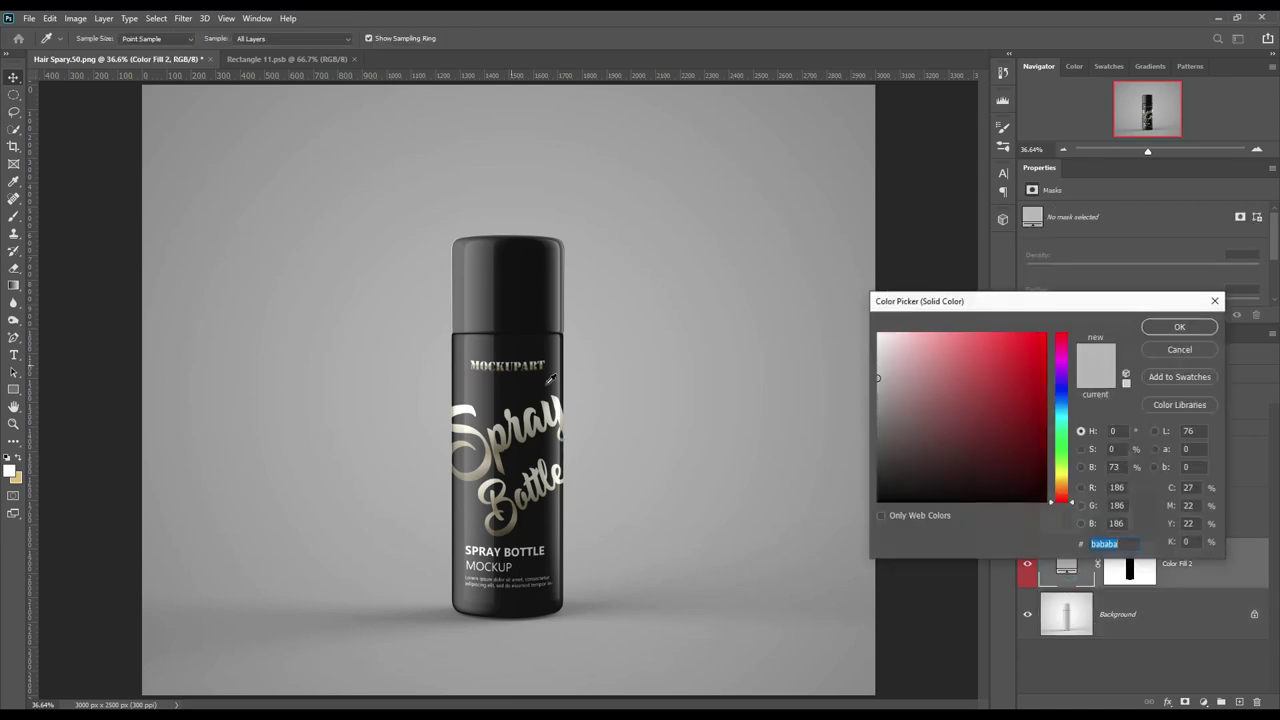
mouse_move(880, 395)
left_mouse_down()
mouse_move(860, 466)
mouse_move(854, 447)
mouse_move(877, 437)
left_mouse_up()
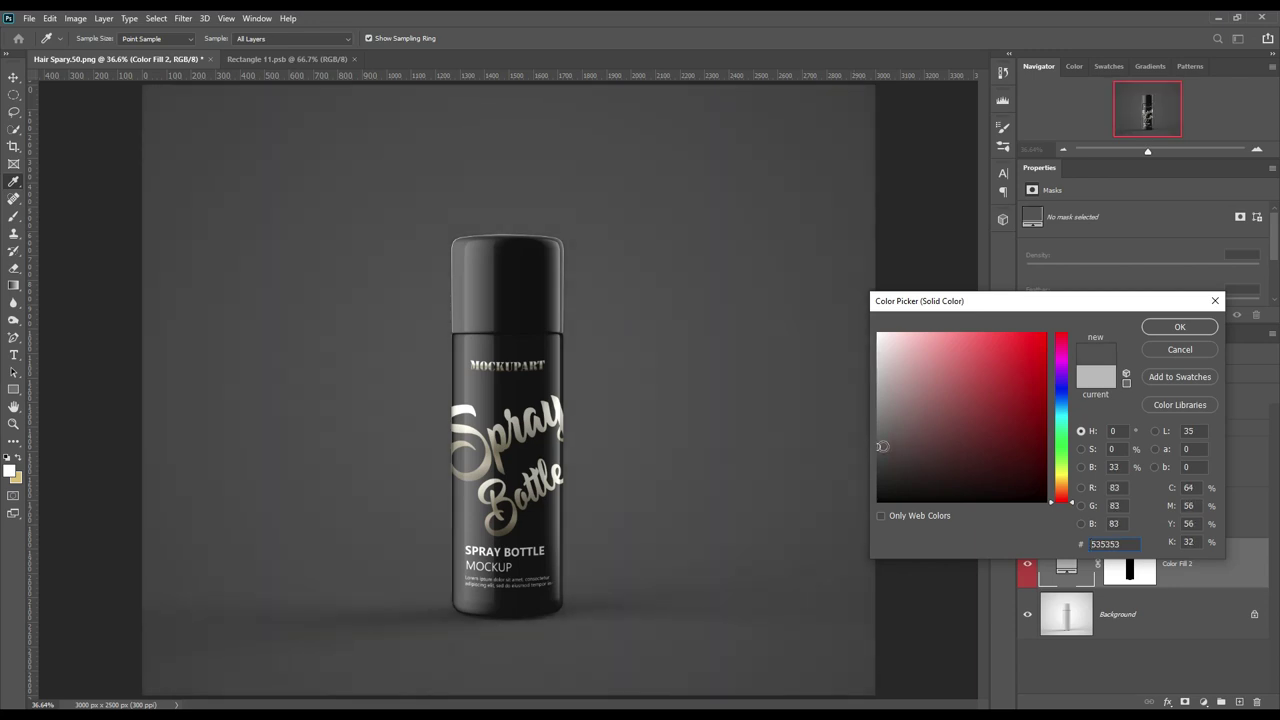
left_click(1166, 328)
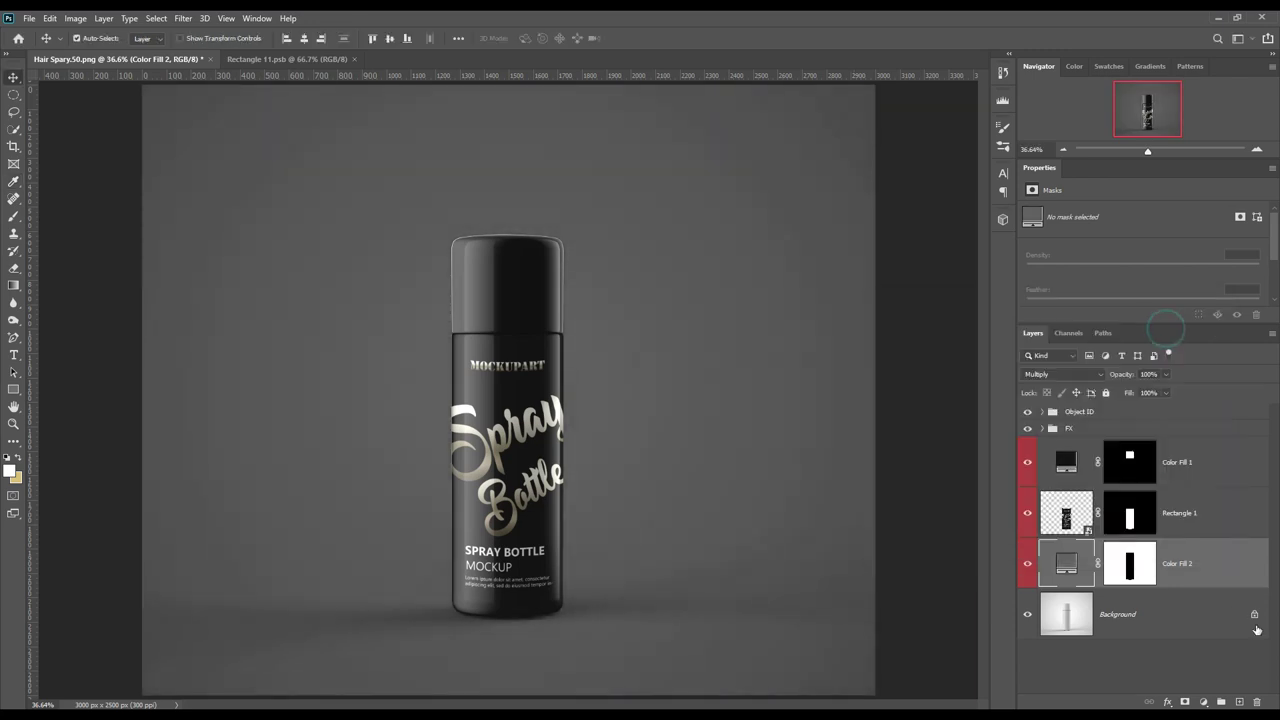
left_click(1170, 654)
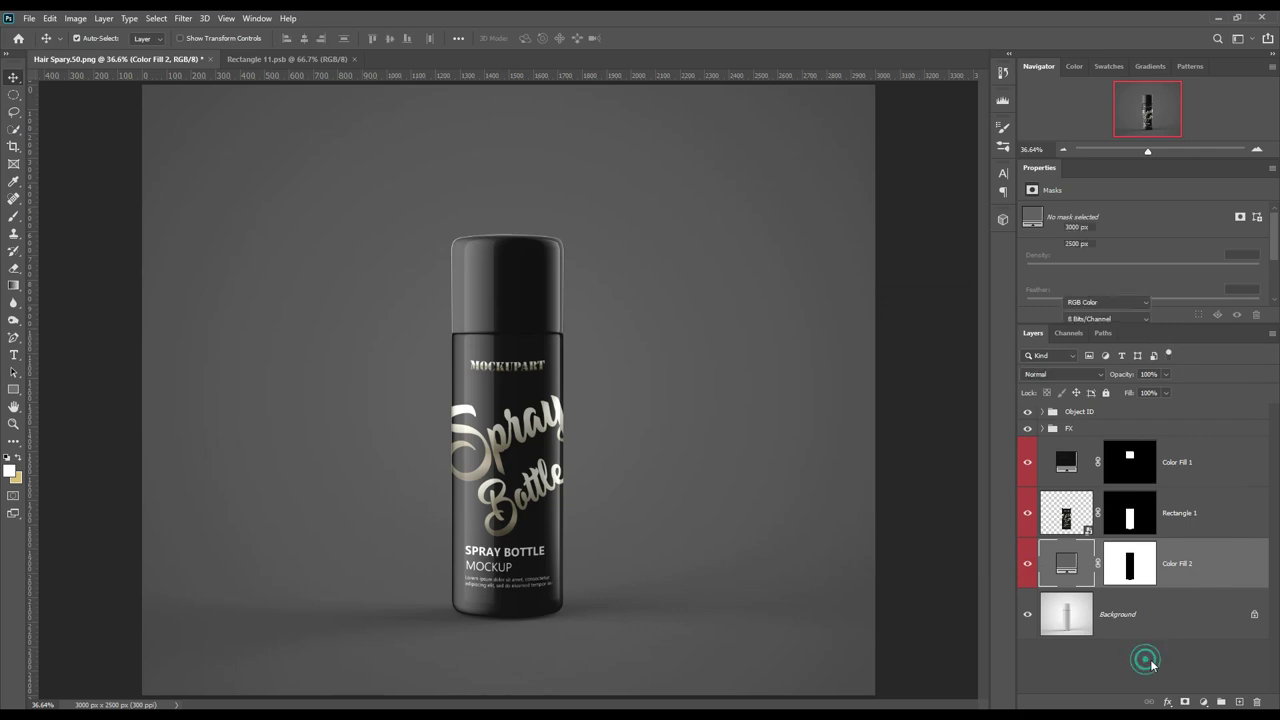
left_click(1028, 515)
left_click(1028, 515)
left_click(1028, 461)
left_click(1028, 461)
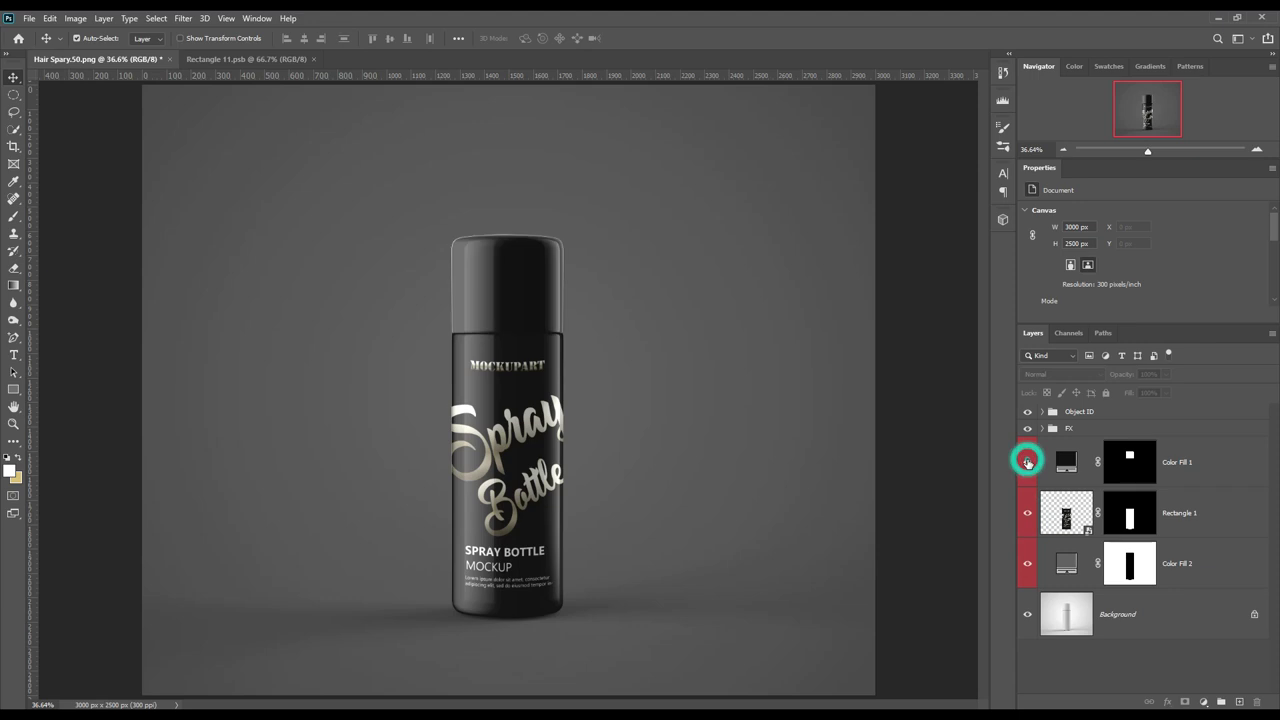
left_click(1026, 564)
left_click(1026, 564)
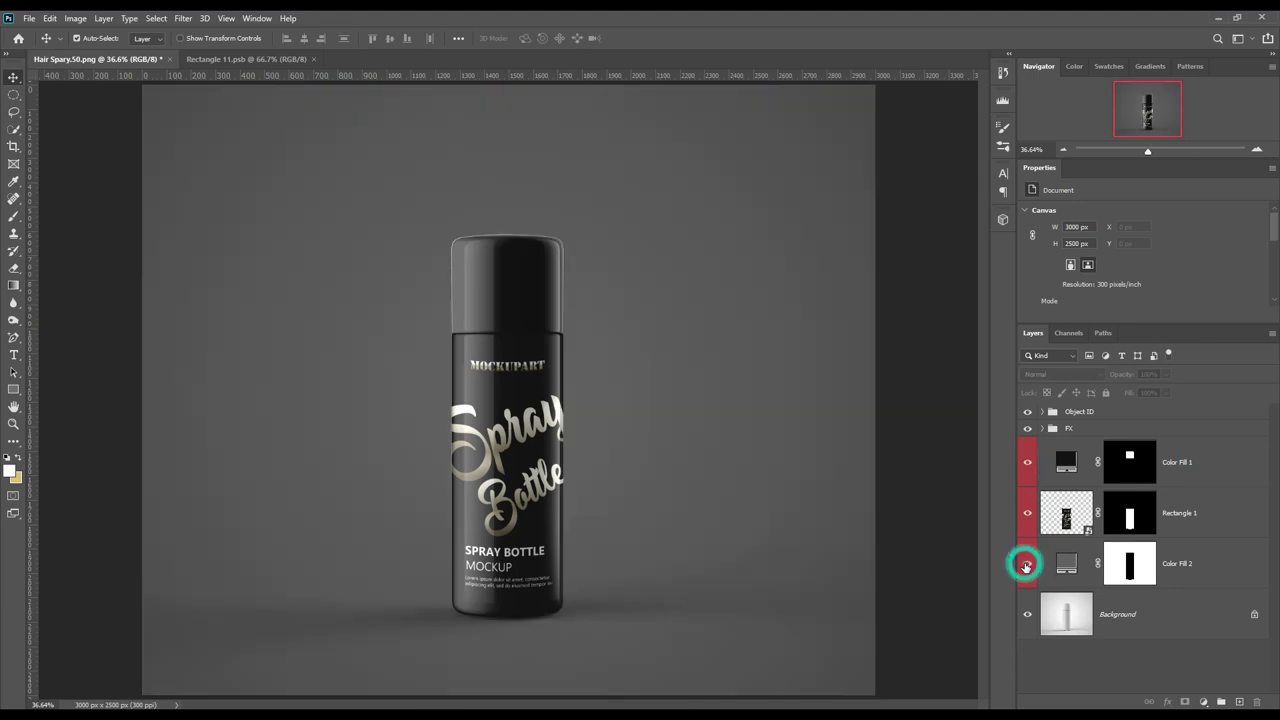
left_click(1027, 428)
left_click(1027, 428)
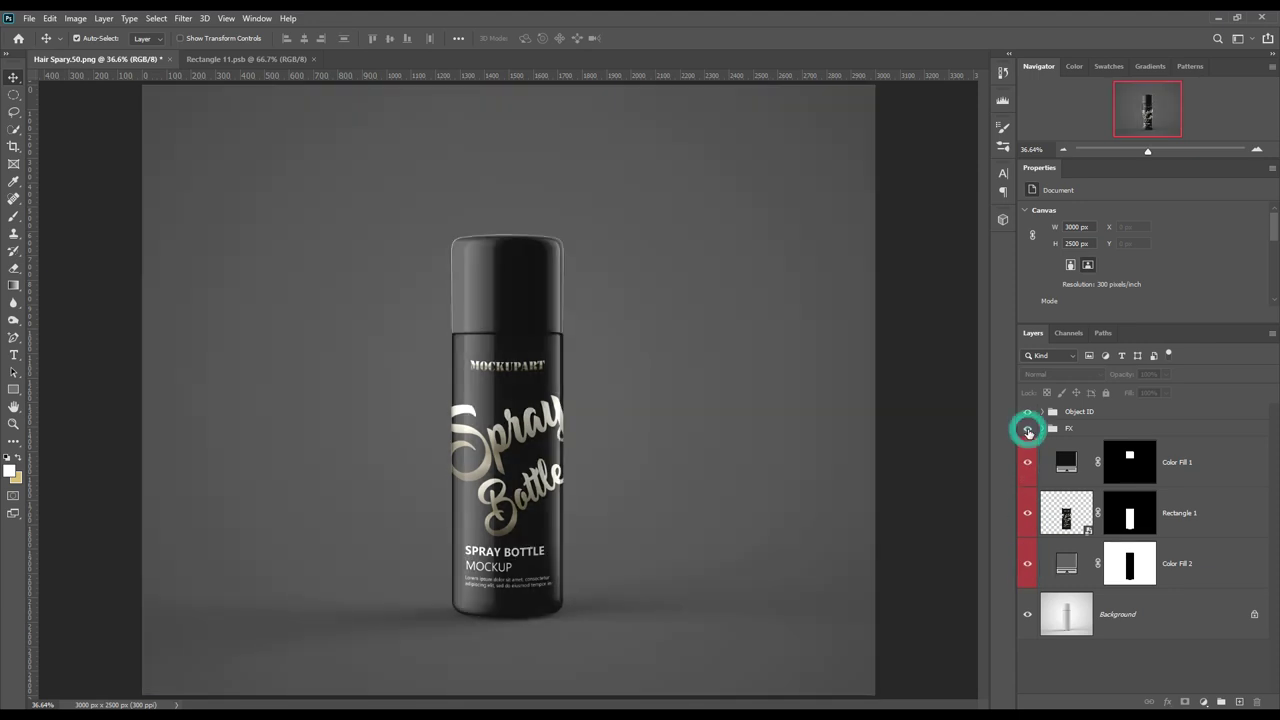